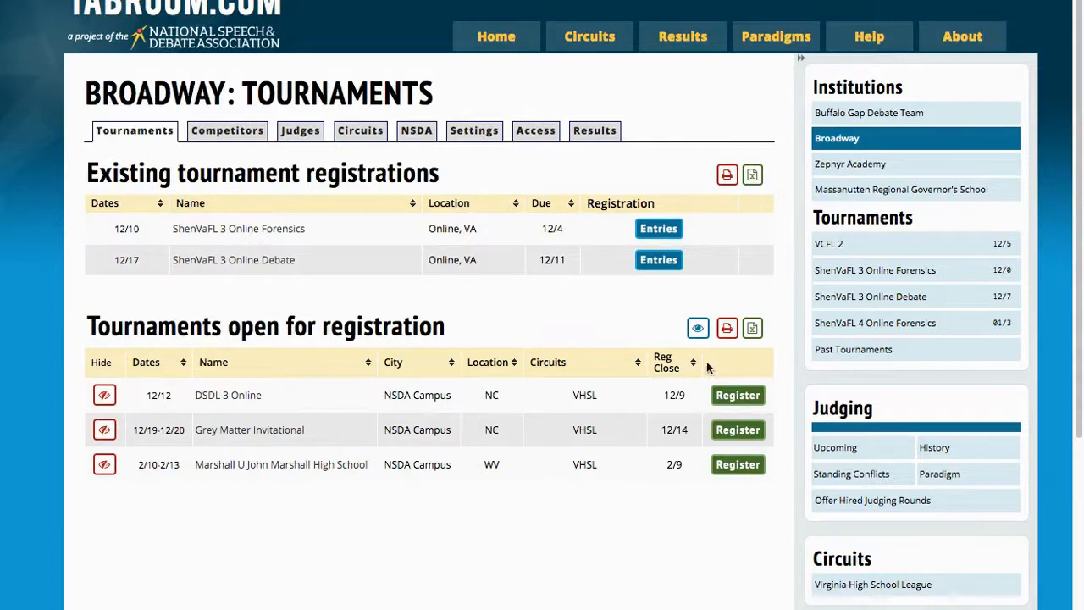
Step: Open the Unlinked Students report for the ShenVaFL 3 Online Forensics tournament and look through the listed entries and school contacts
click(891, 279)
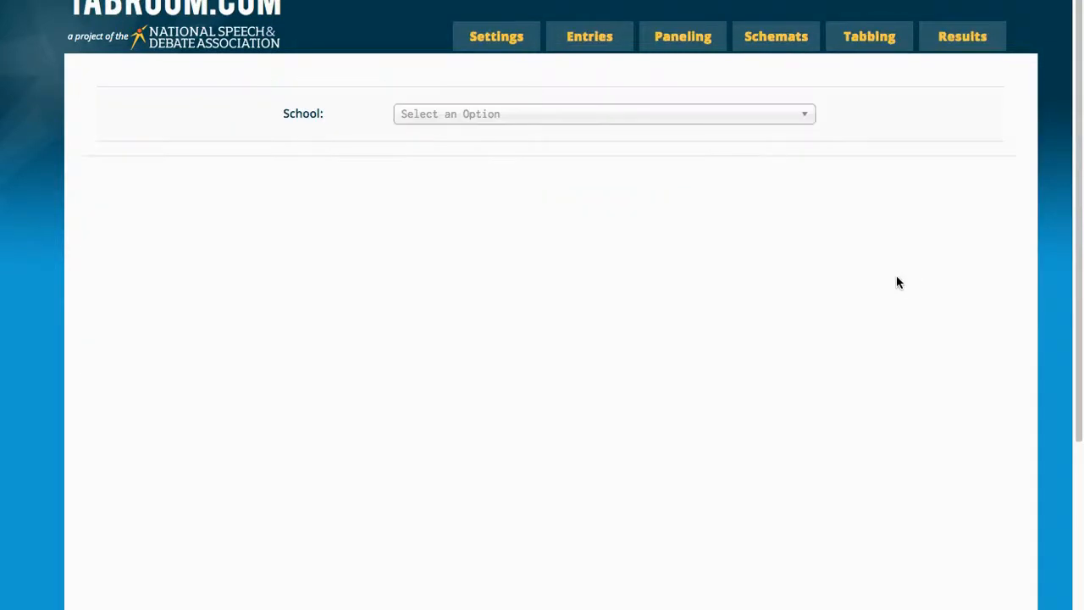
mouse_move(607, 44)
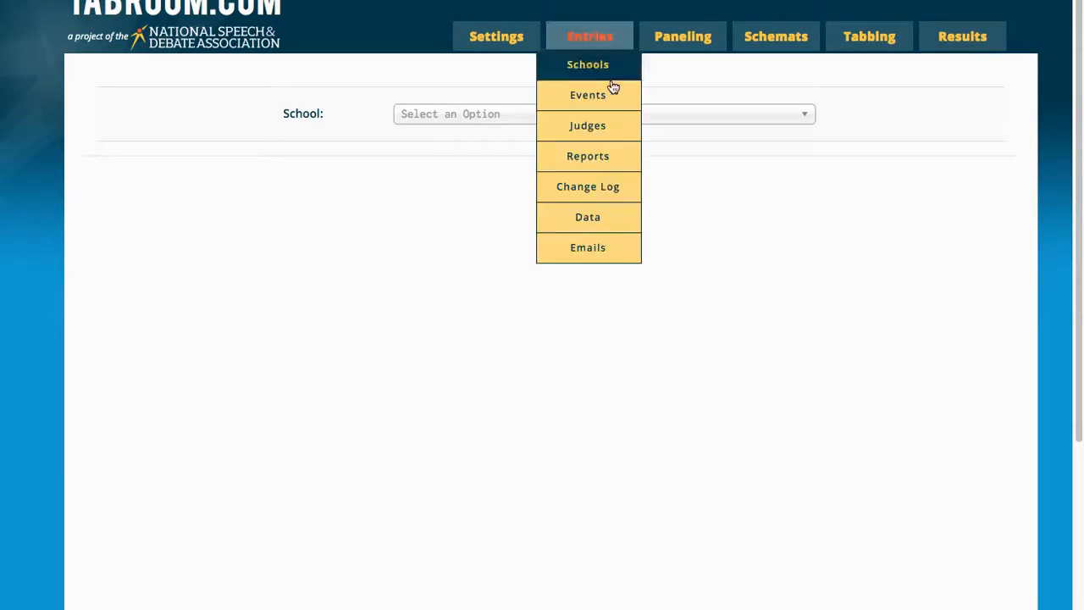
click(607, 169)
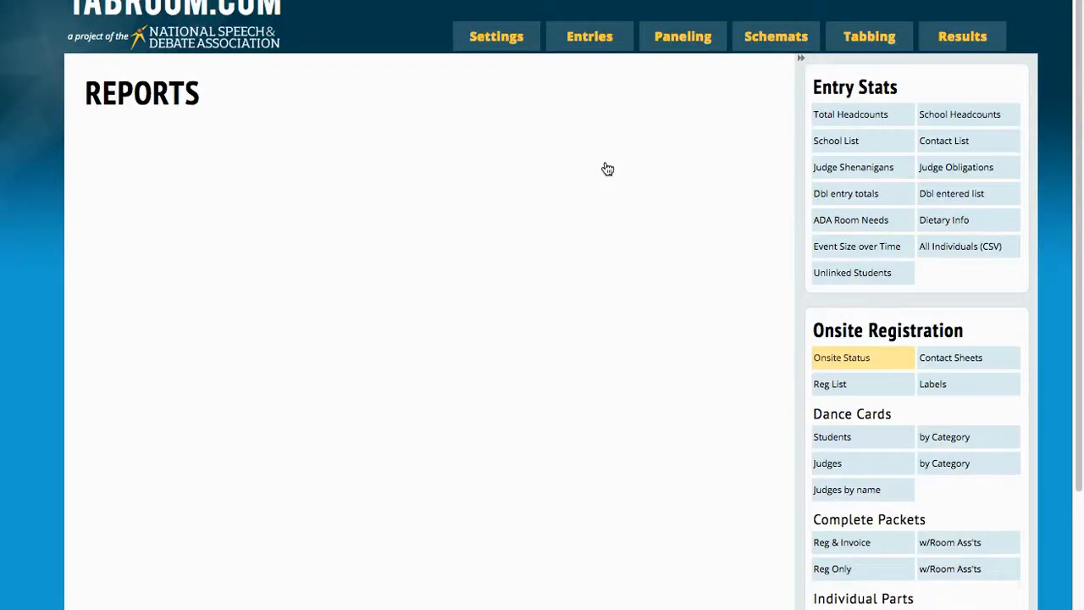
click(876, 279)
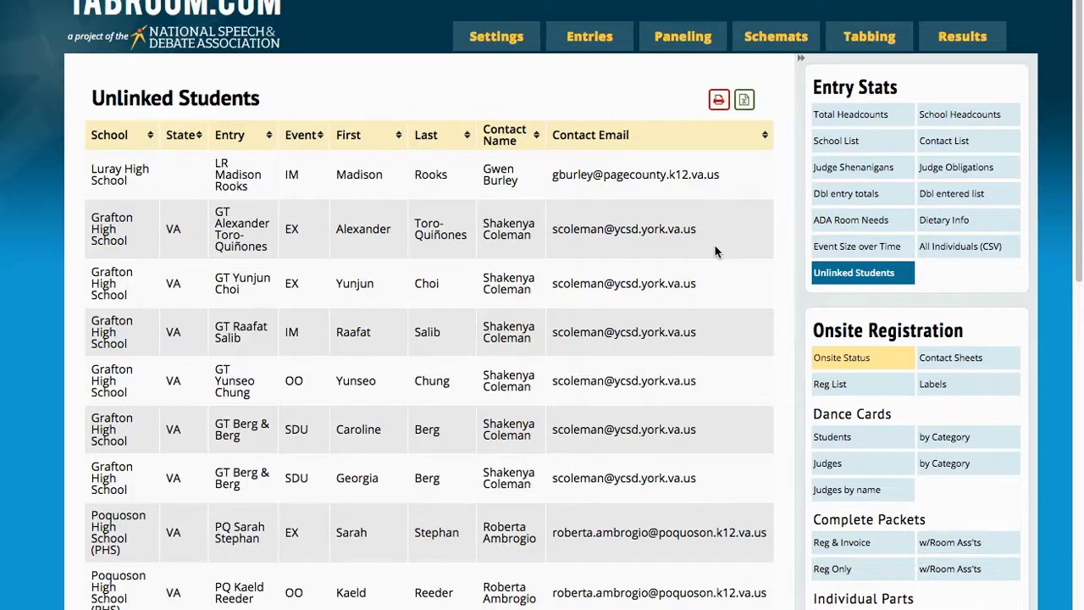
scroll(1078, 188, down, 1)
scroll(1078, 188, down, 5)
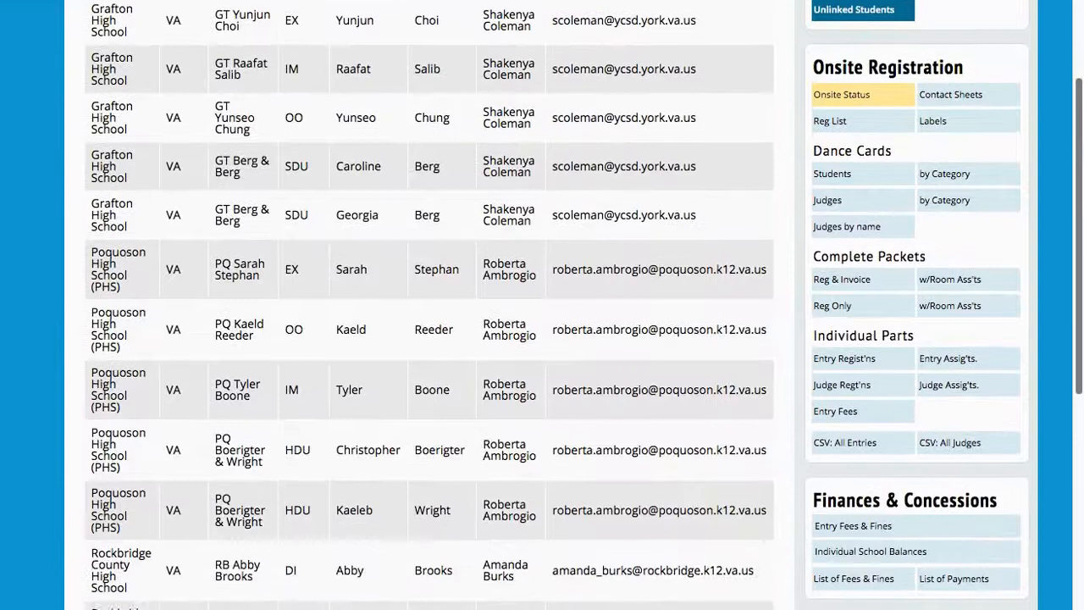
scroll(1078, 344, down, 3)
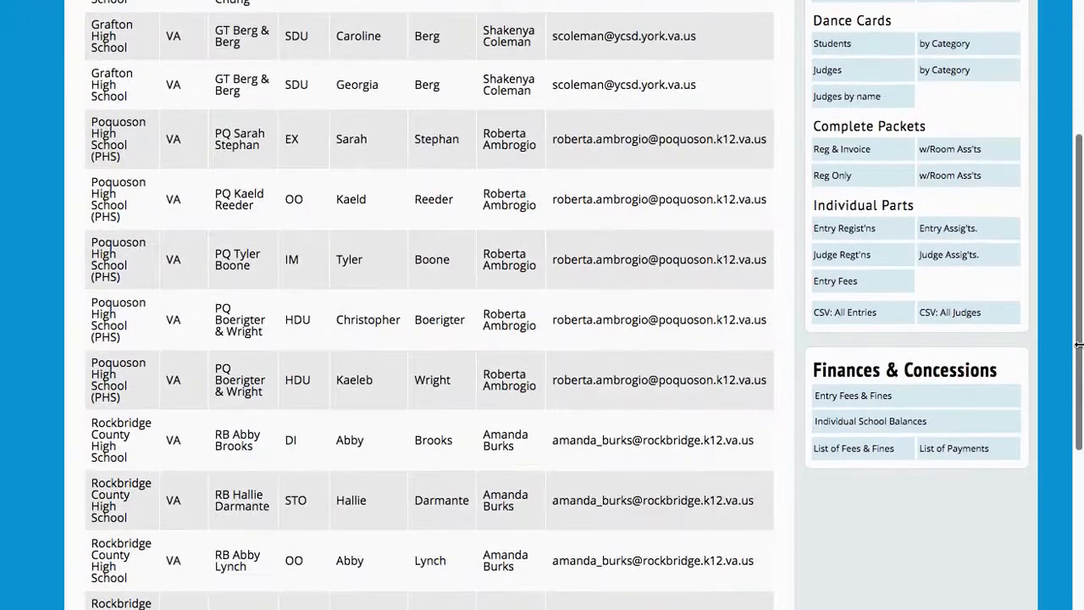
drag(1078, 345, 1048, 183)
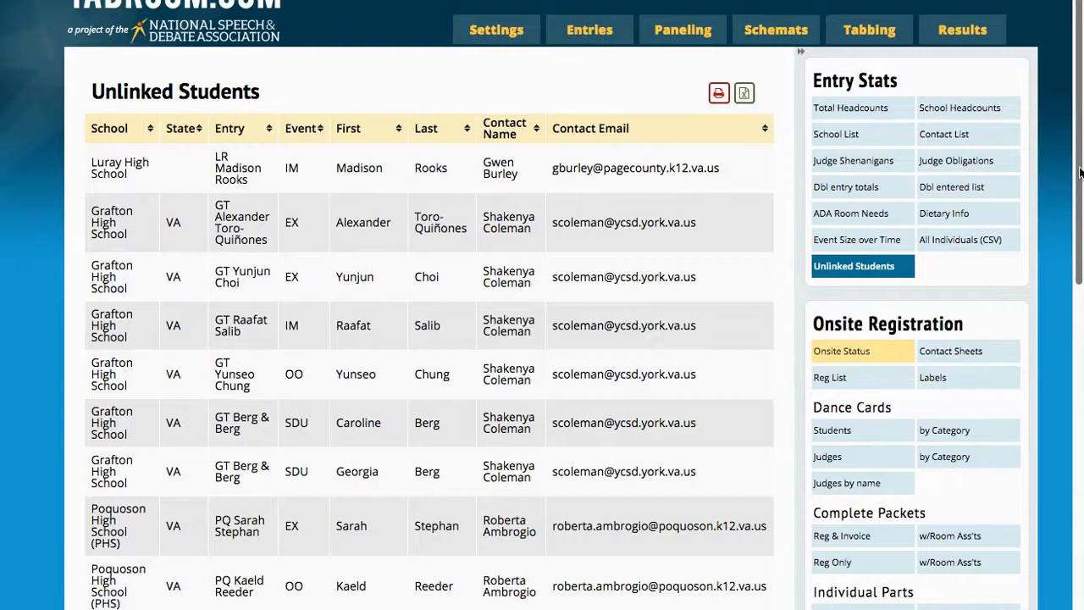
drag(1079, 173, 1079, 188)
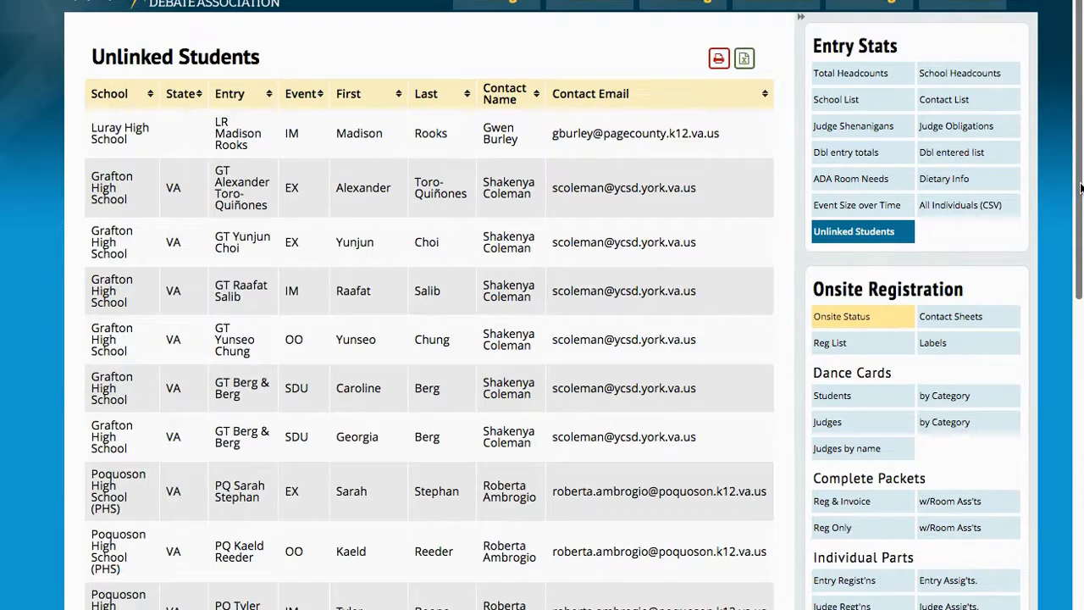
drag(1080, 188, 1081, 203)
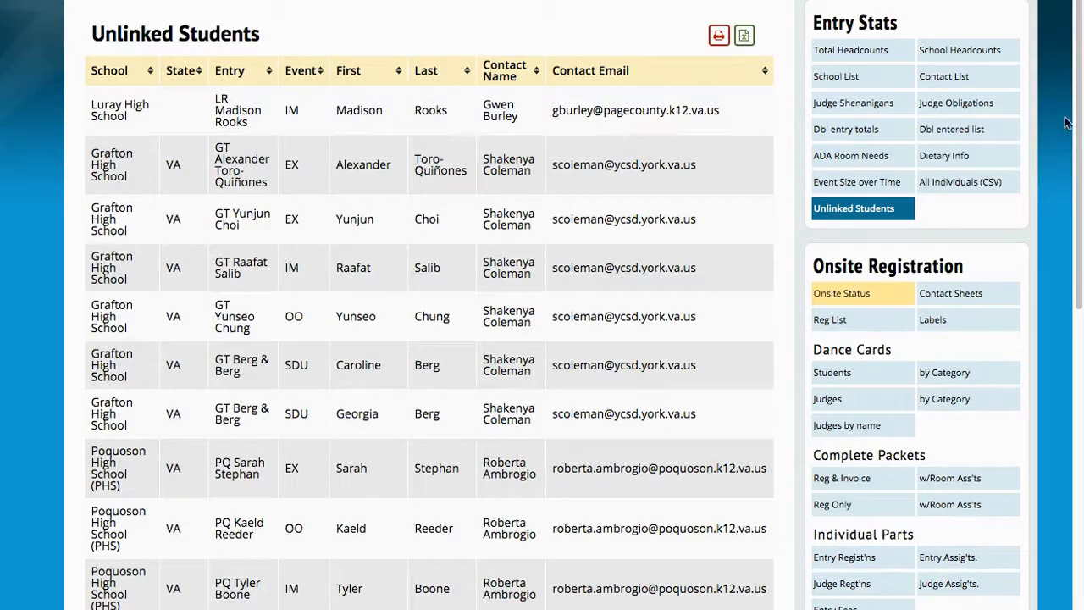
drag(1077, 121, 1081, 91)
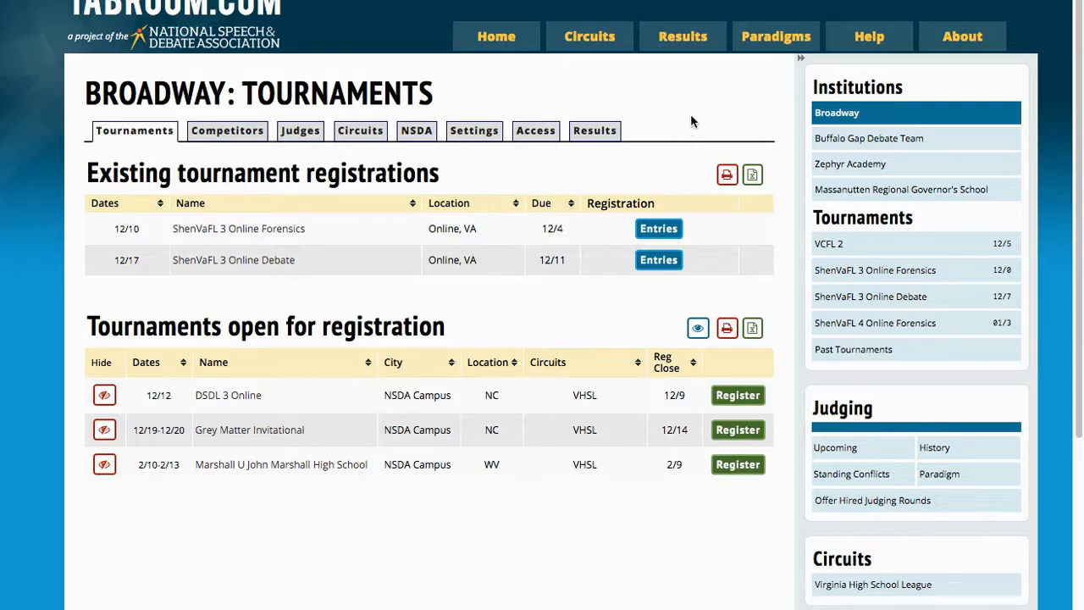
Step: From the Broadway tournaments page, bring up the list of unlinked students for ShenVaFL 3 Online Forensics
click(861, 274)
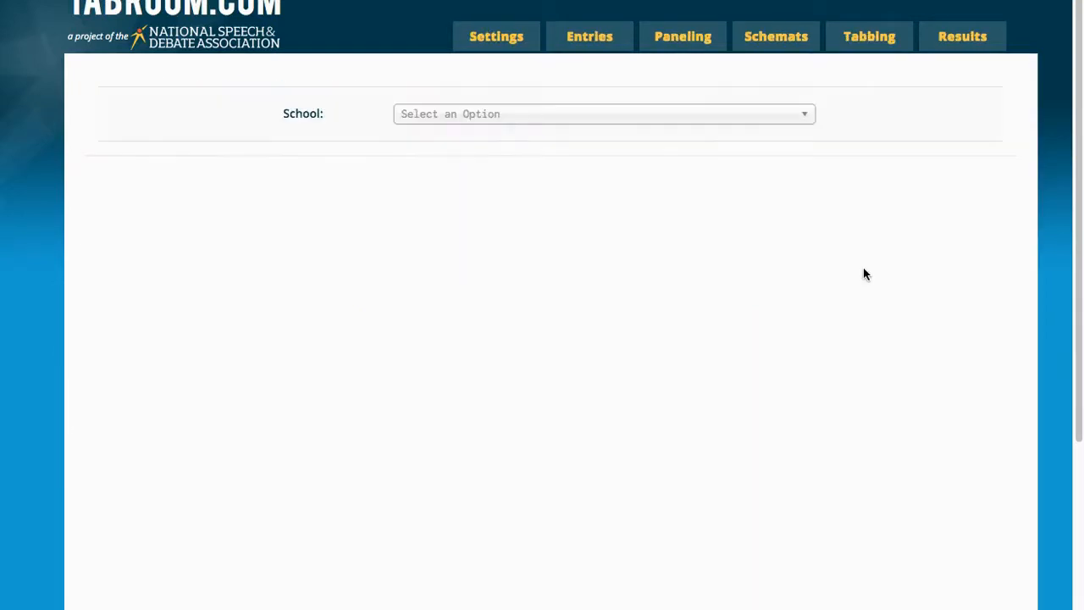
mouse_move(606, 40)
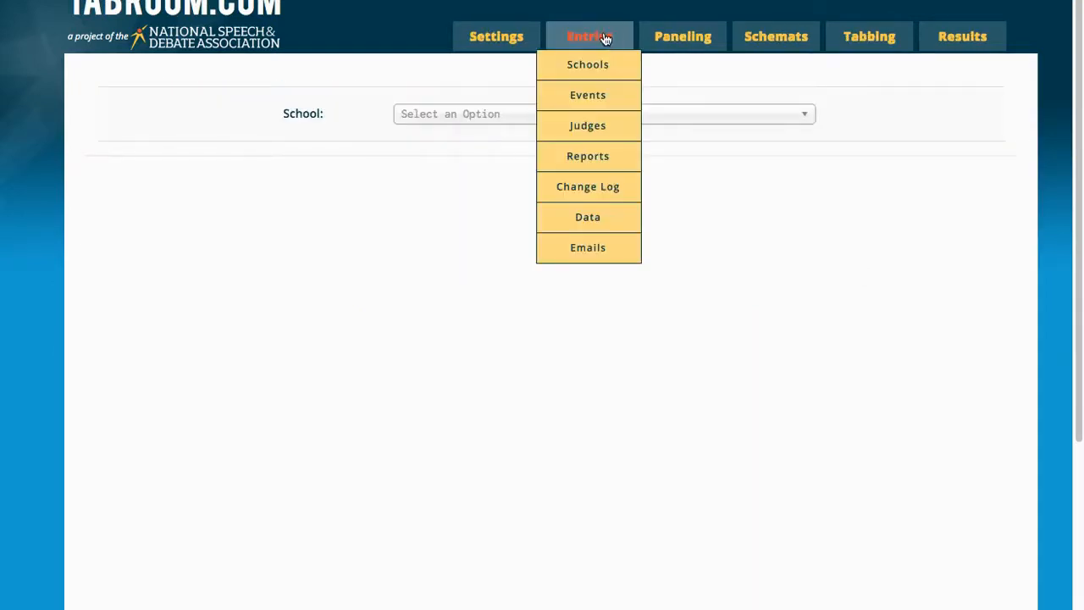
click(617, 165)
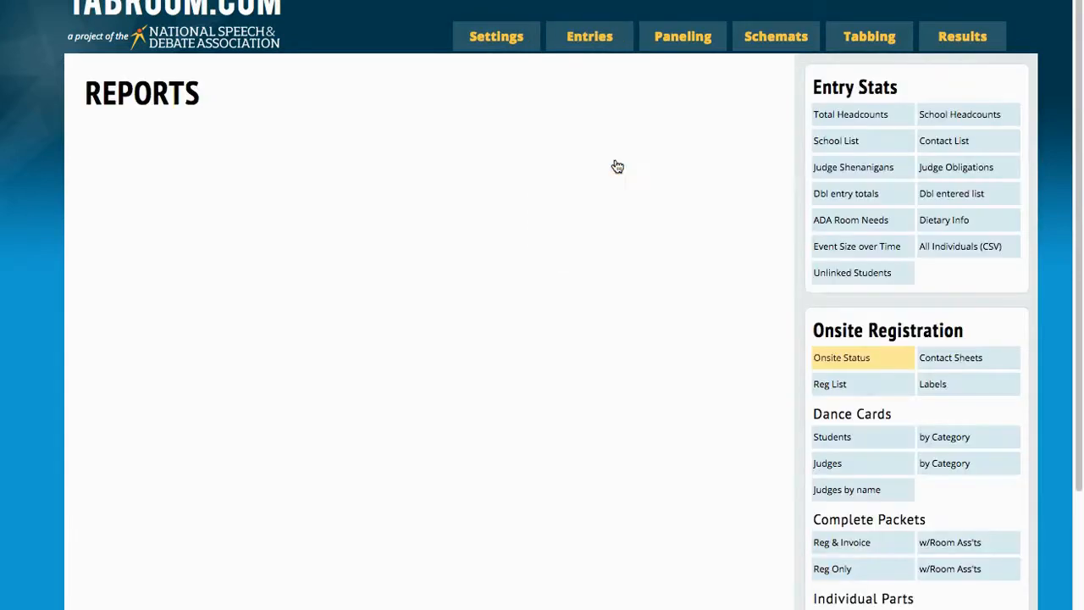
click(831, 279)
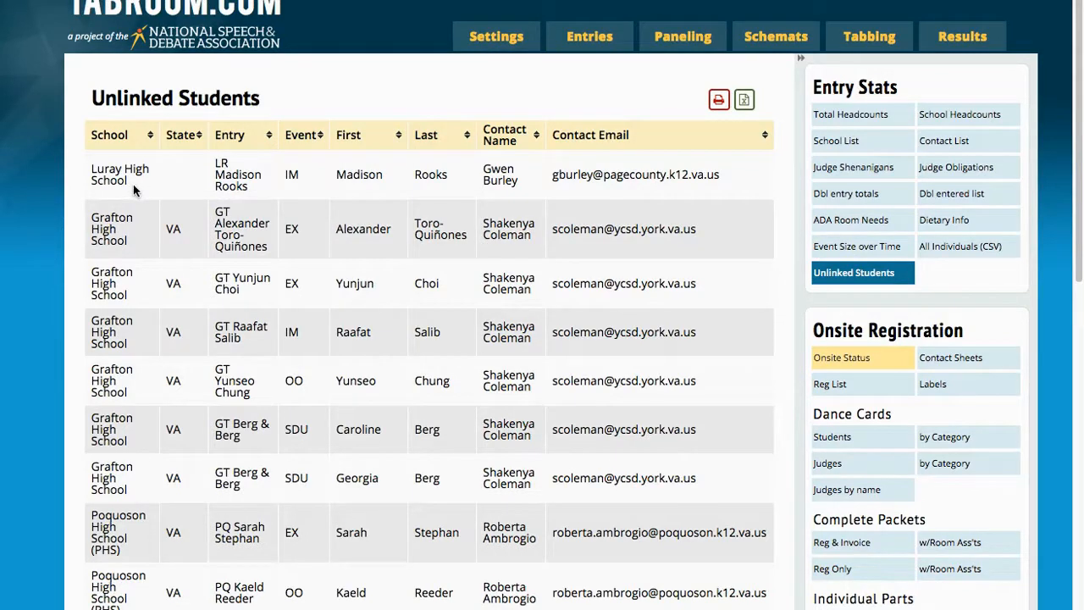
Step: Open the Link Students page in the tournament's data tools and select the account email field for the Luray High School student
mouse_move(592, 38)
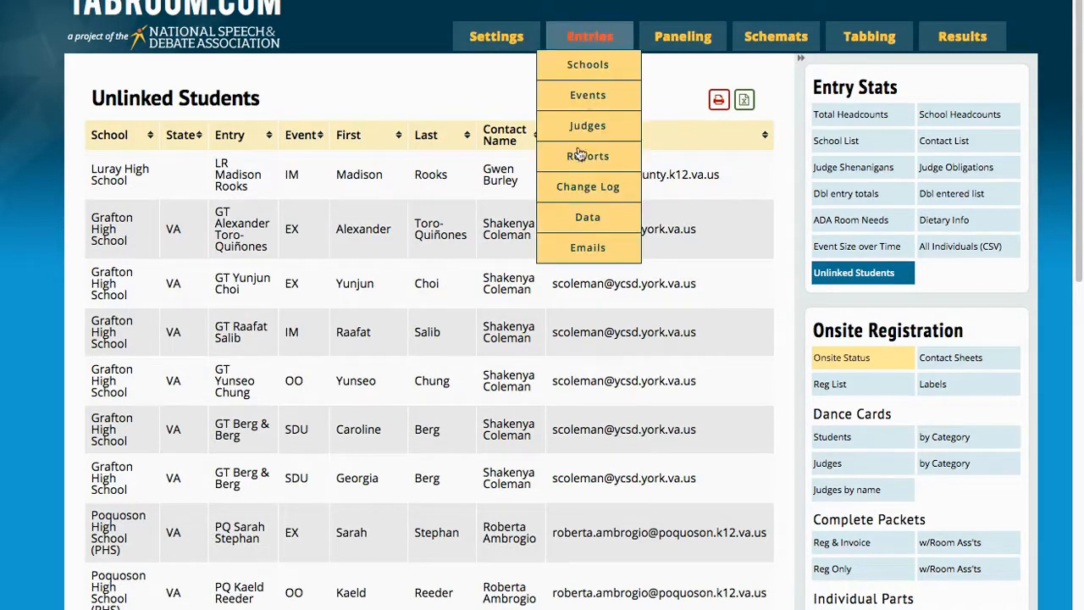
click(590, 223)
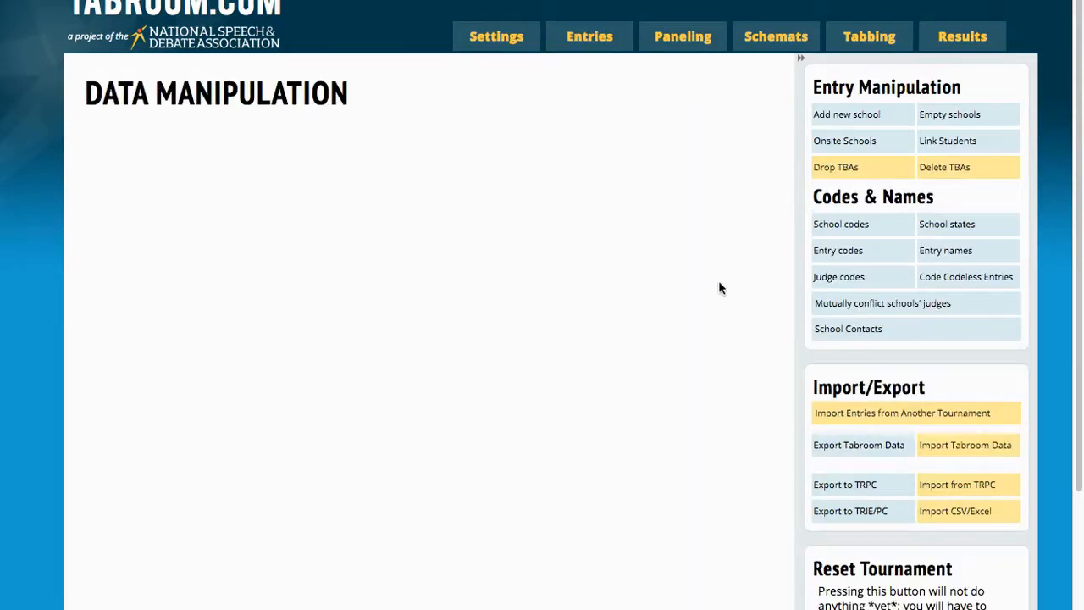
click(989, 144)
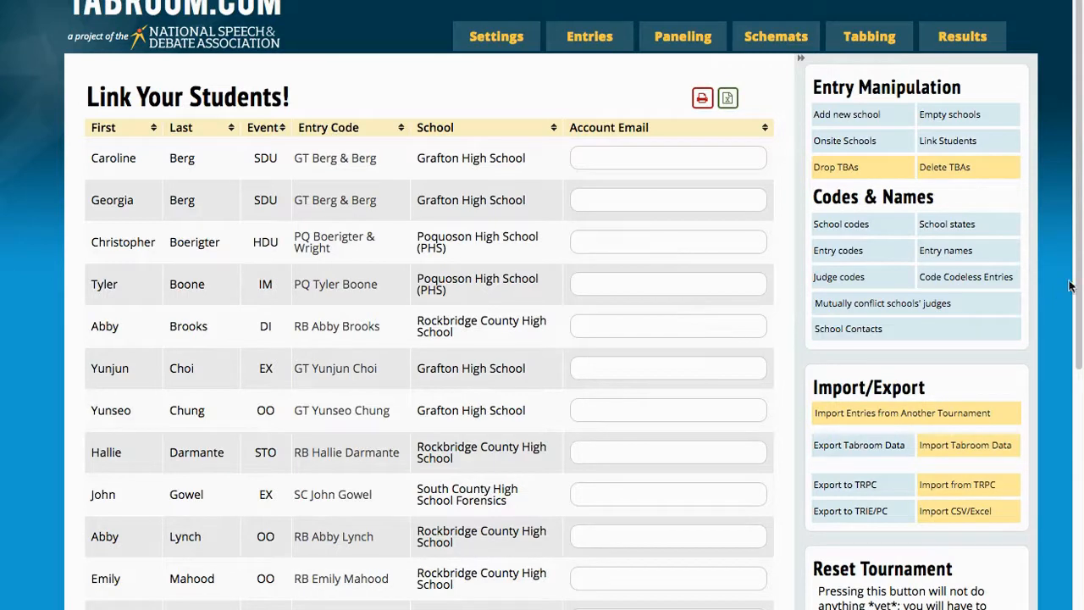
scroll(1080, 377, down, 4)
scroll(1080, 377, down, 5)
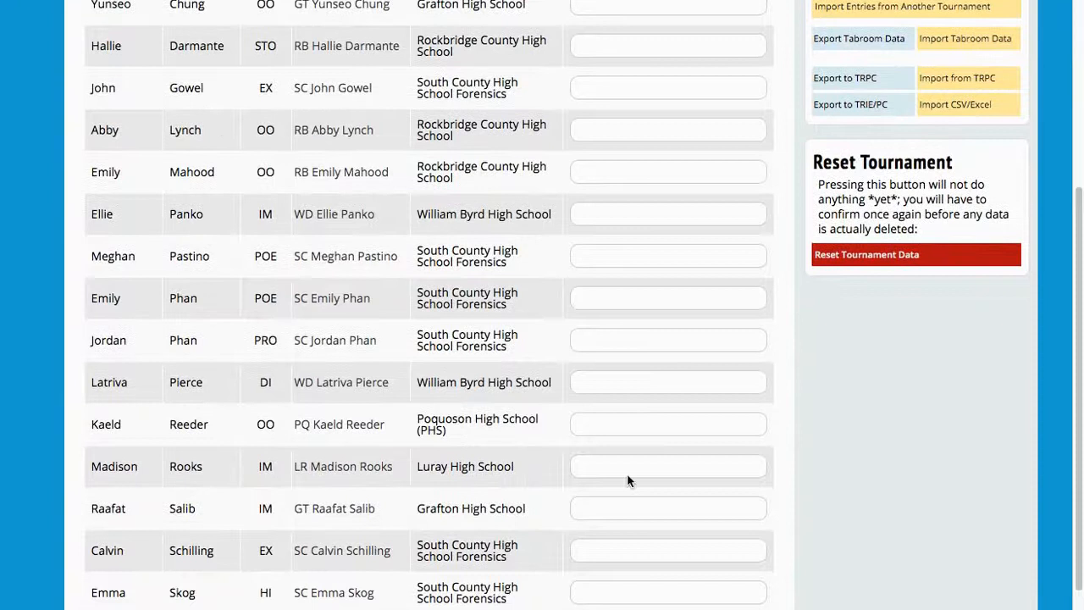
click(627, 472)
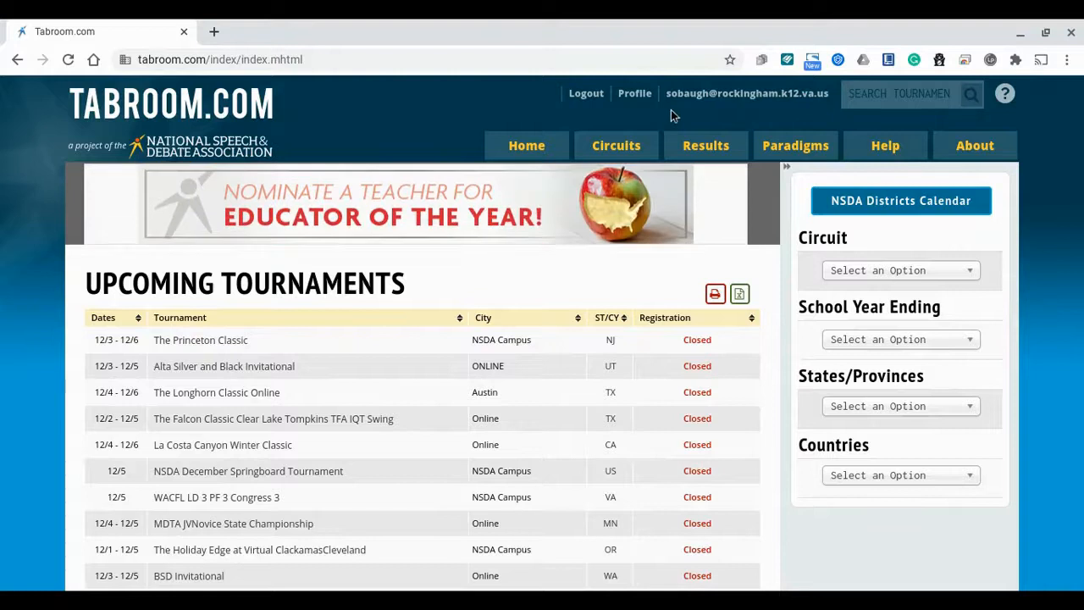
Step: Open the VCFL 2 tournament from the account page and view the Round 2 schematic for Public Forum
click(730, 95)
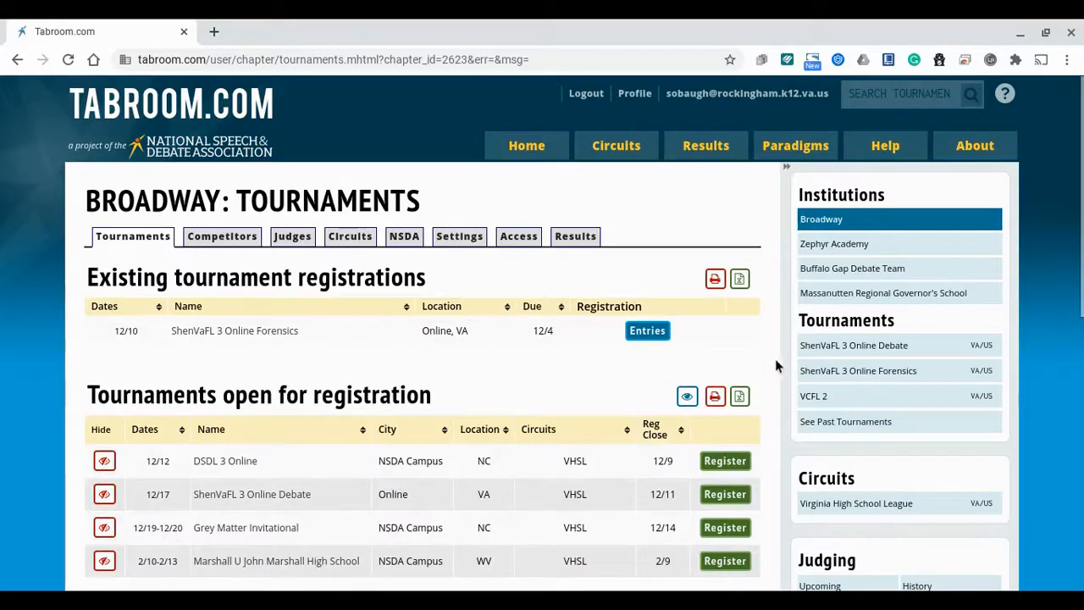
click(810, 403)
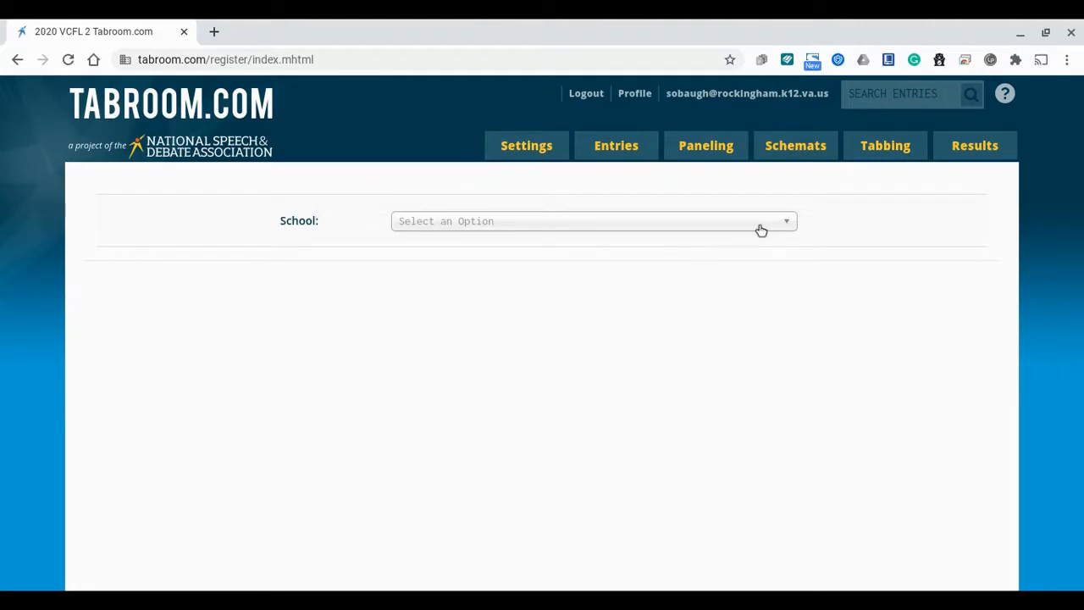
mouse_move(796, 153)
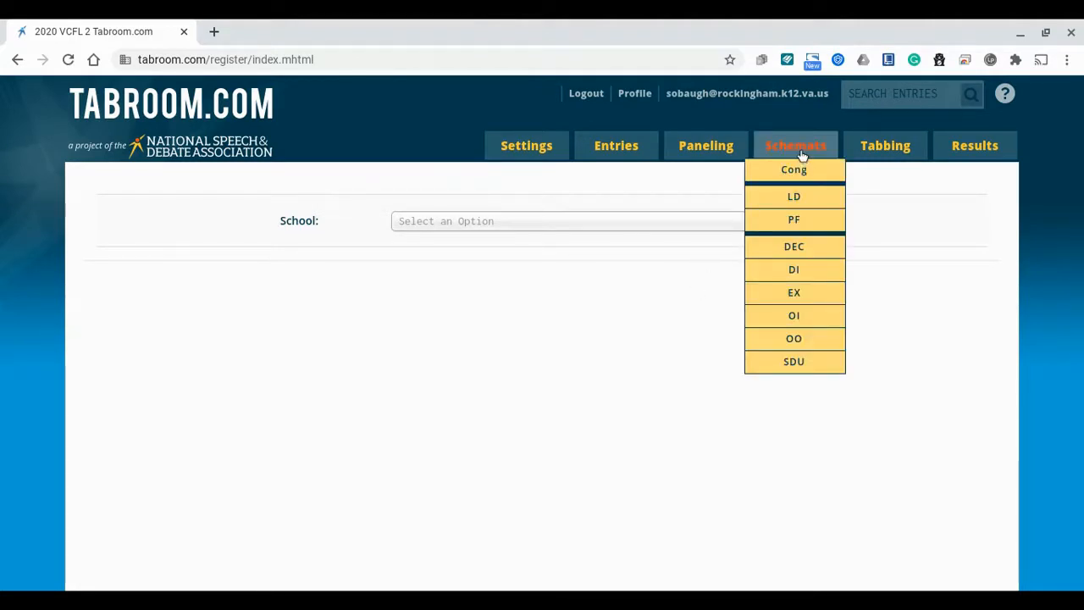
click(785, 229)
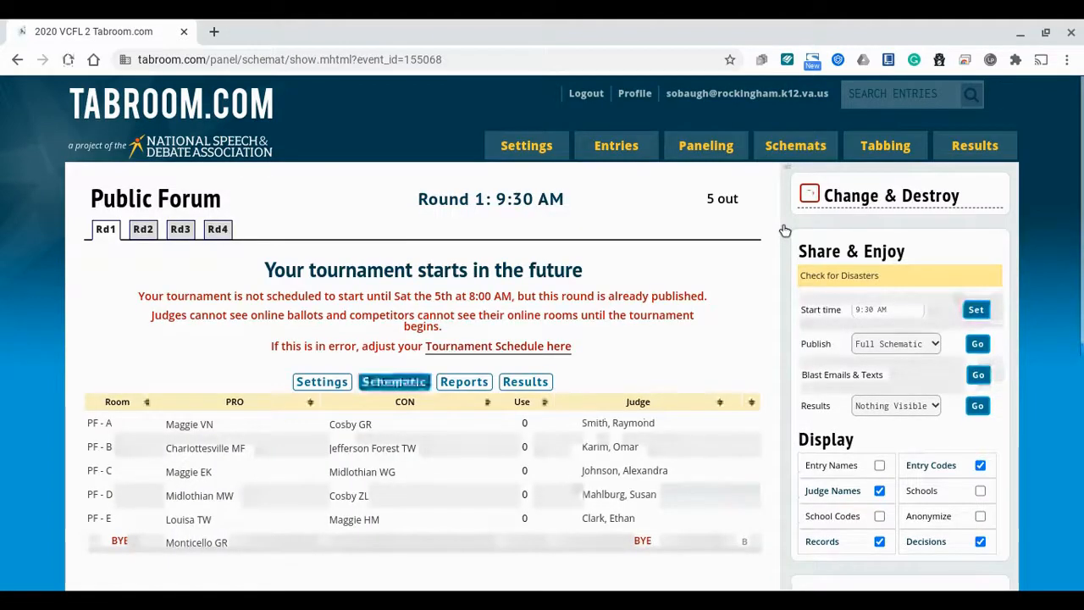
click(144, 233)
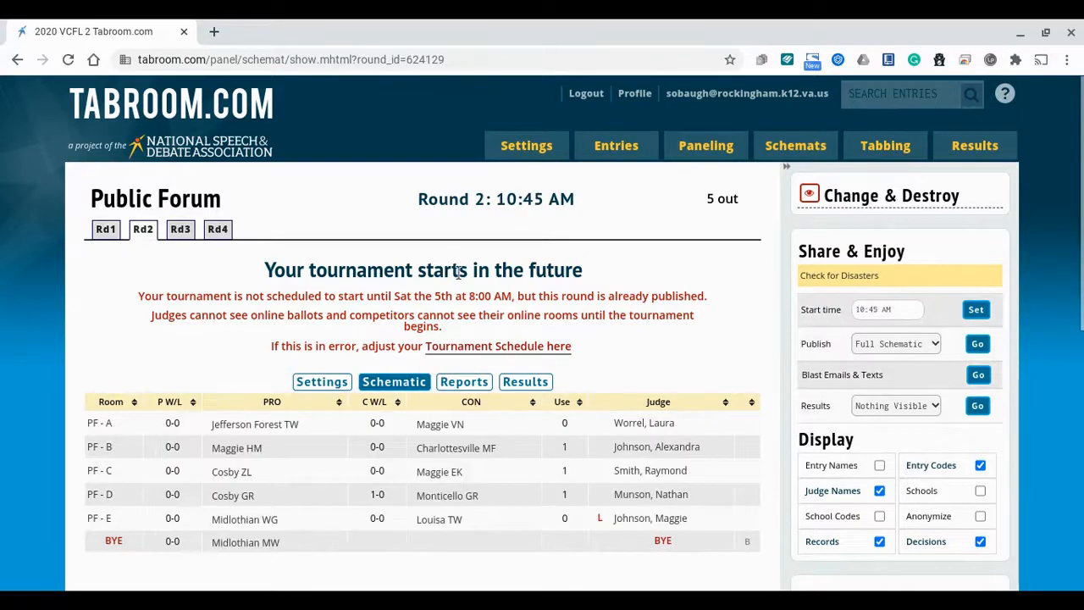
scroll(457, 271, down, 1)
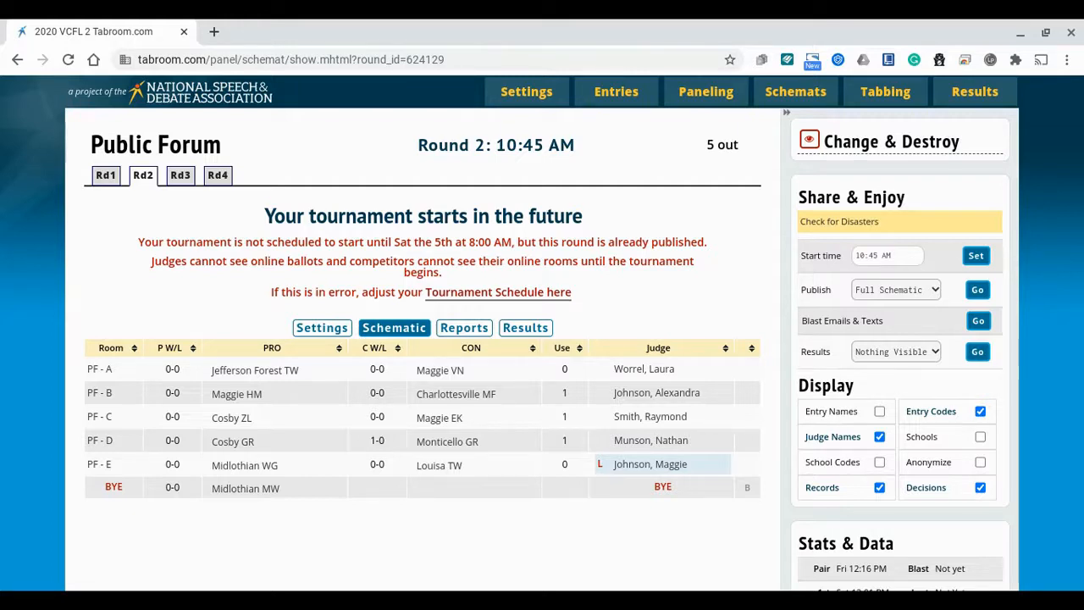
Step: Open the swap page for the judge assigned to room PF - E in Round 2
click(647, 470)
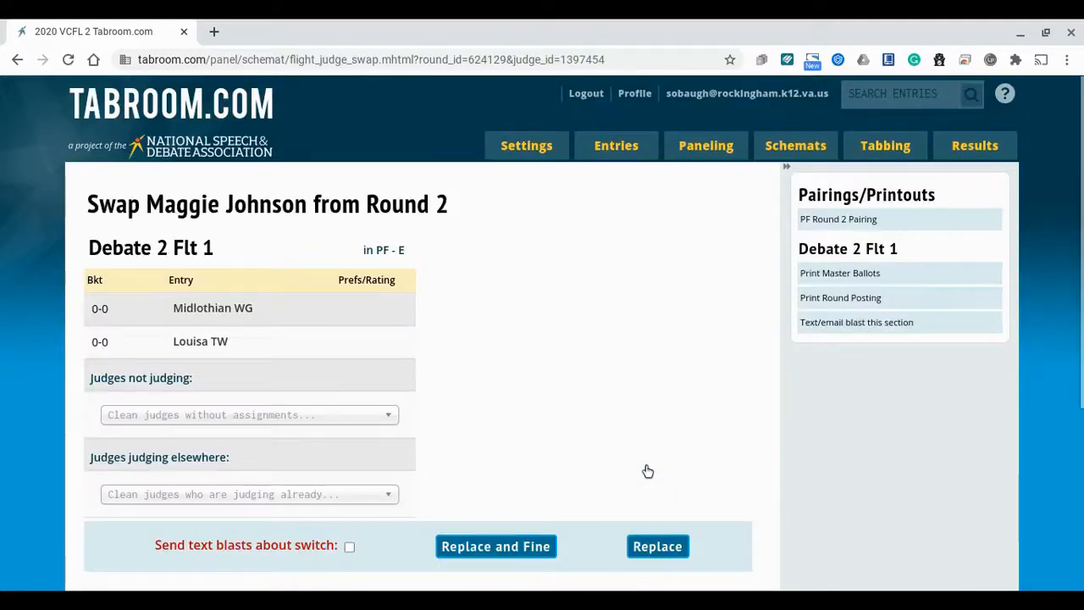
scroll(542, 339, down, 1)
scroll(542, 338, up, 1)
scroll(542, 338, down, 1)
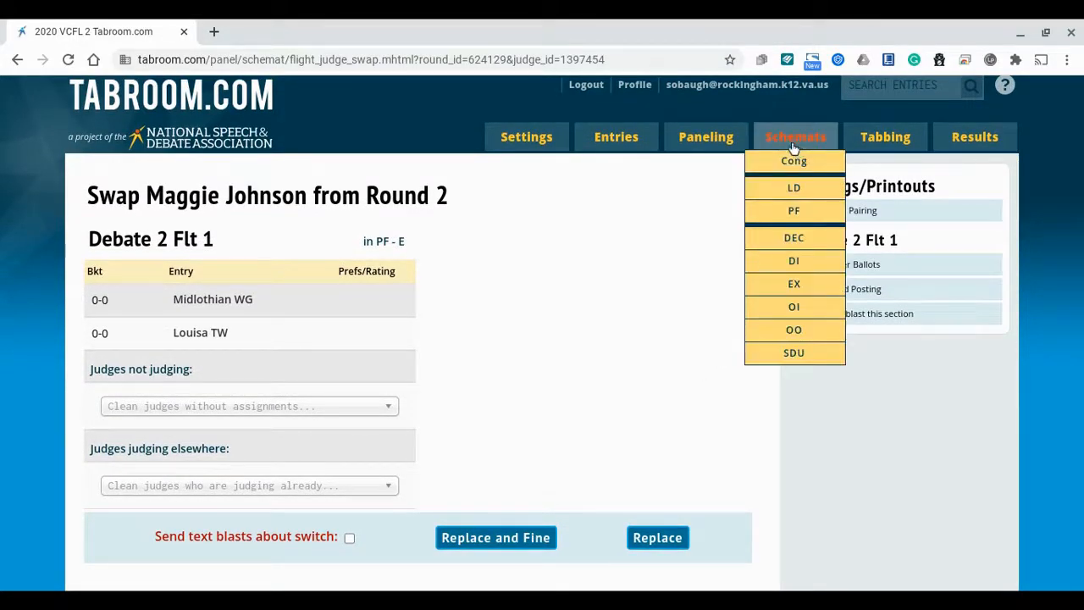
Step: Open the record of the Monticello High School judge from the PF Debate judge roster
mouse_move(615, 136)
click(612, 225)
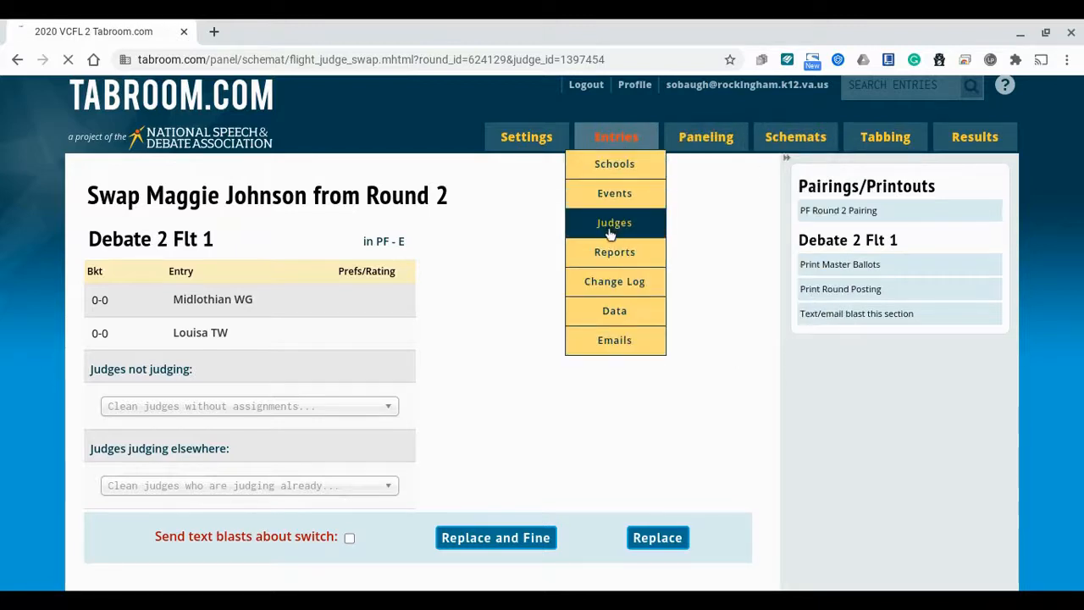
click(162, 289)
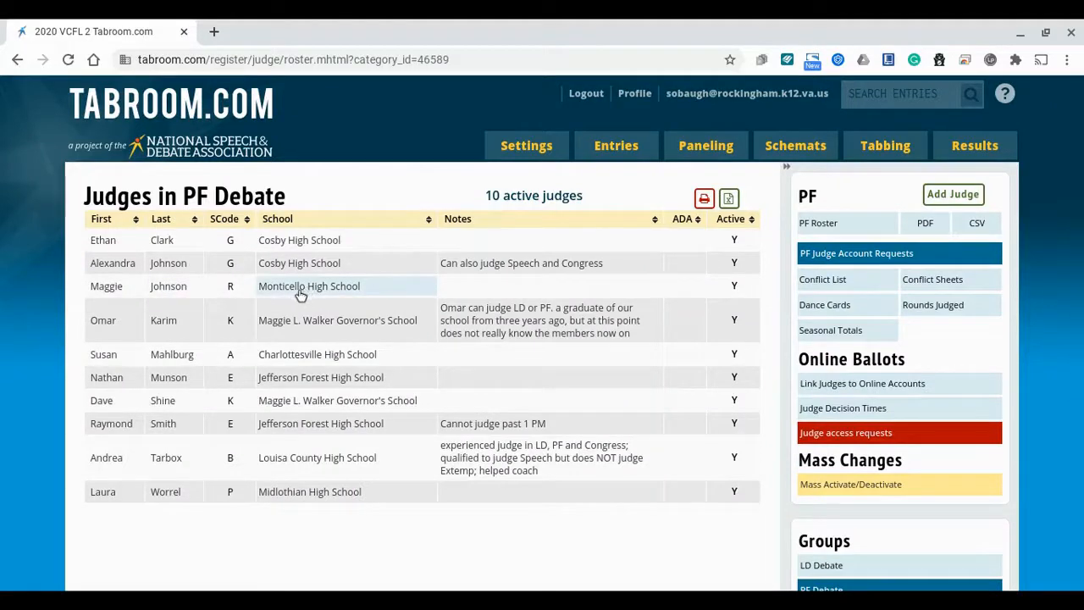
click(122, 291)
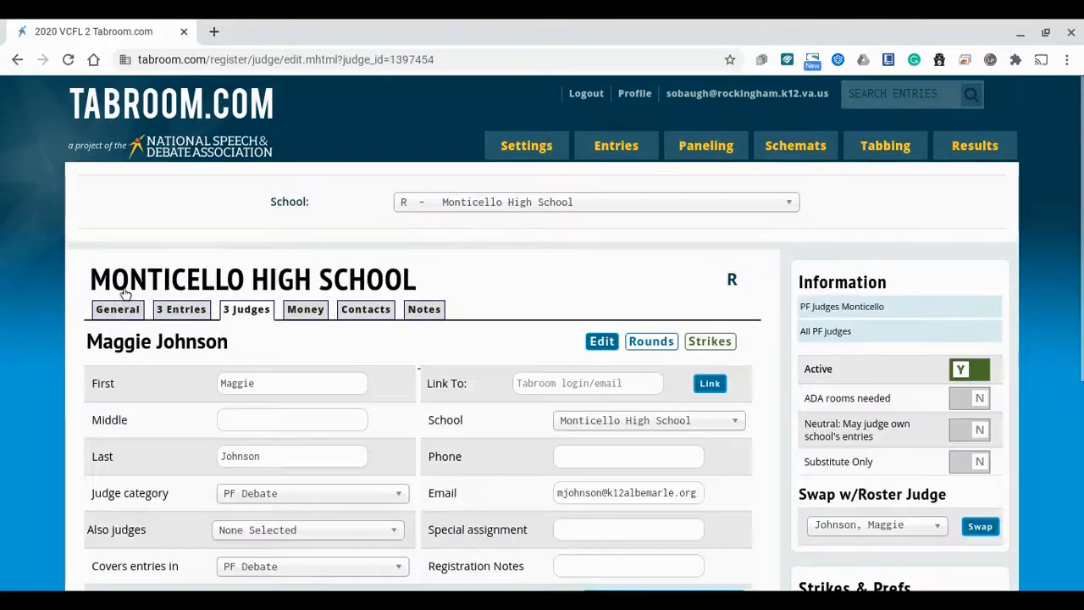
Step: Copy the judge's contact email into the Link To field and submit the account link
scroll(75, 334, down, 1)
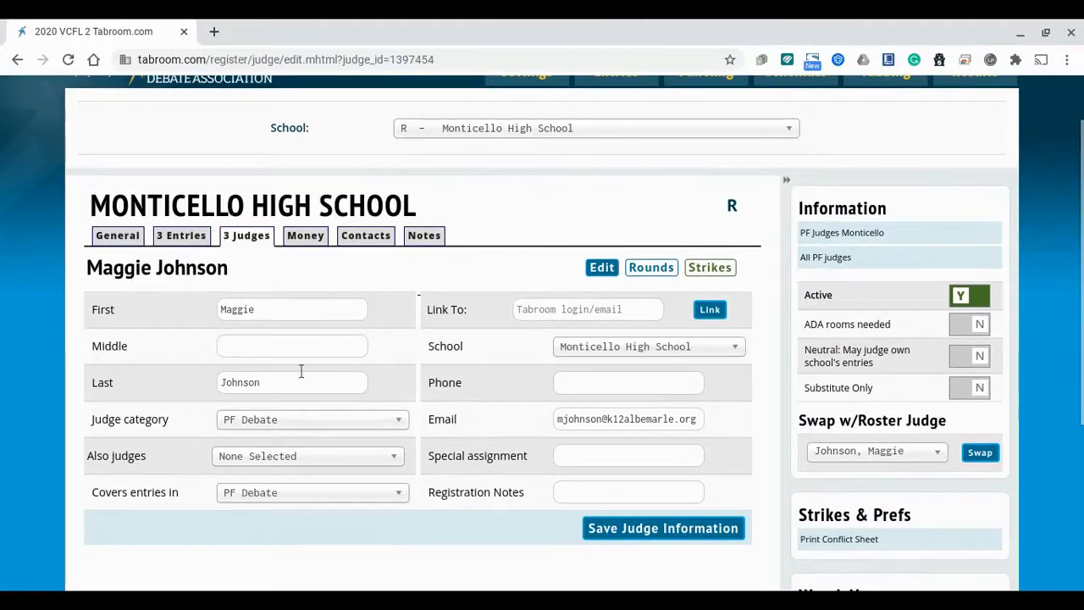
triple_click(578, 417)
key(ctrl+c)
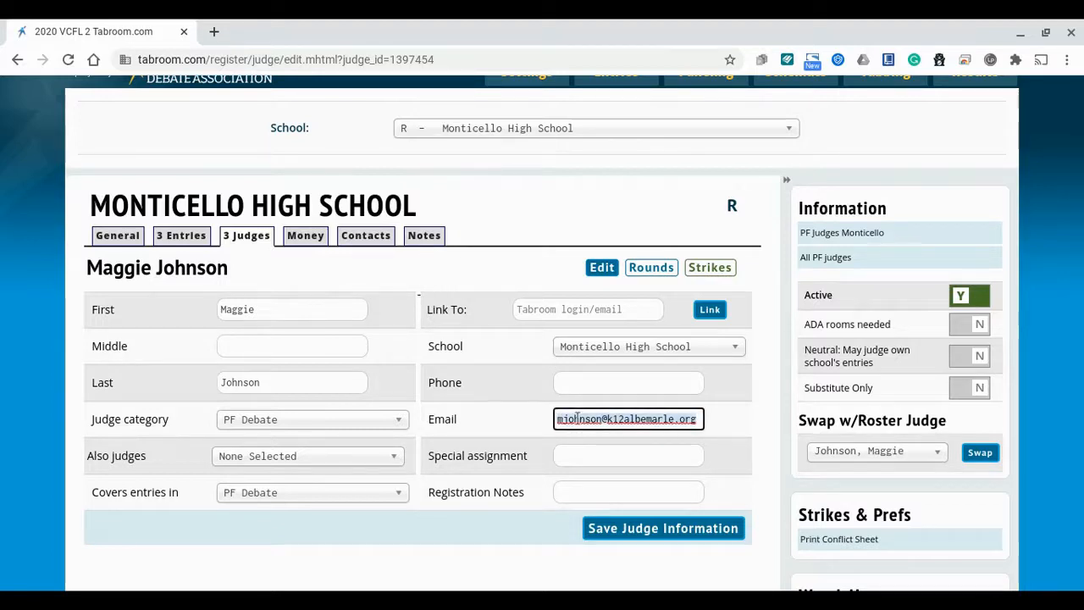
click(624, 311)
key(ctrl+v)
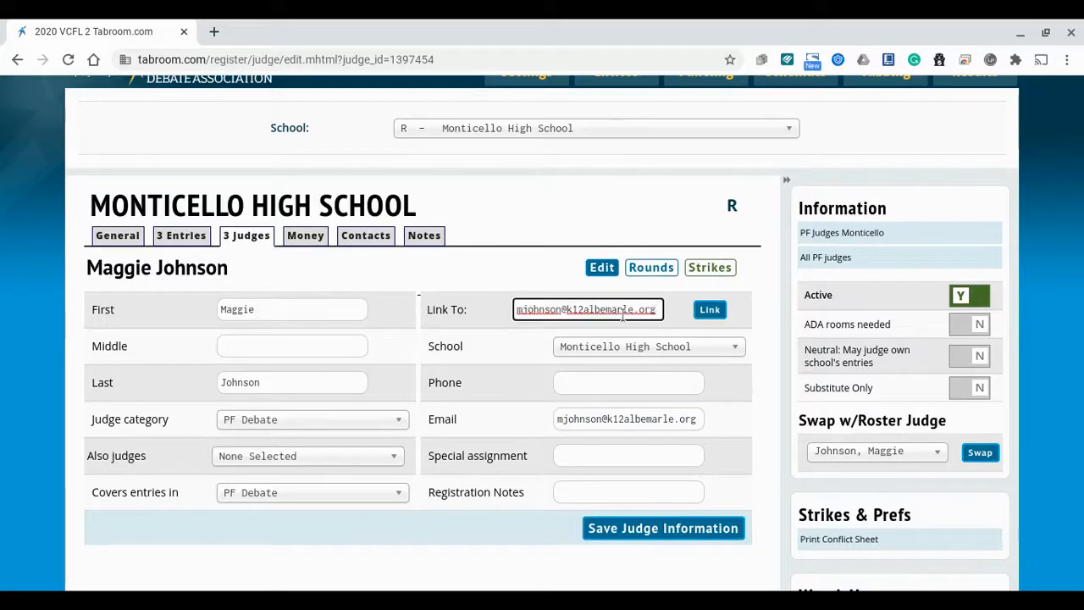
click(715, 311)
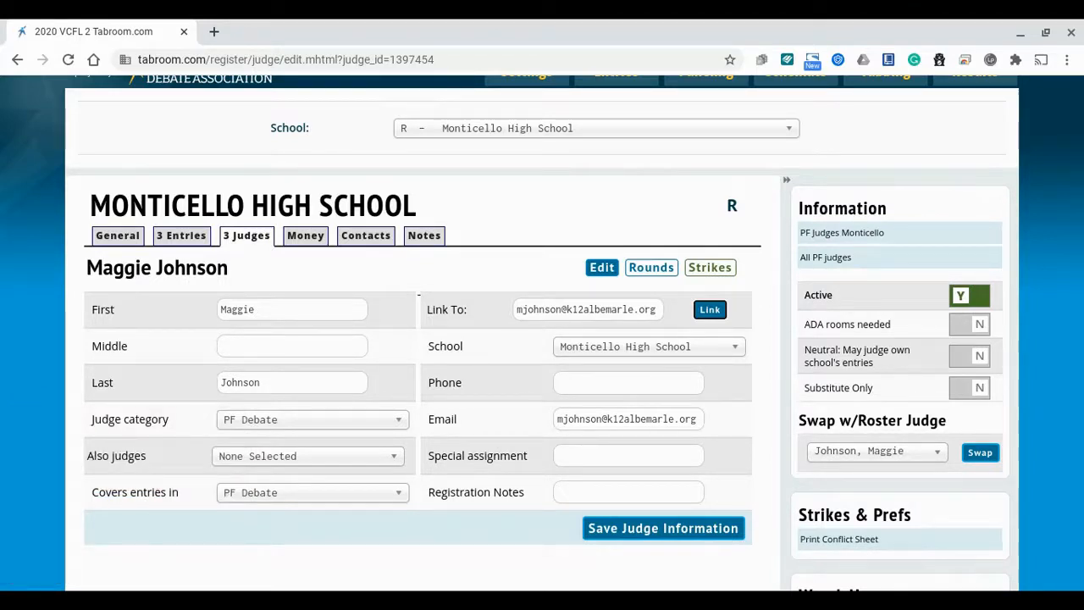
Step: Clear the email from the Link To field in the Monticello High School judge's record
click(594, 309)
key(ctrl+a)
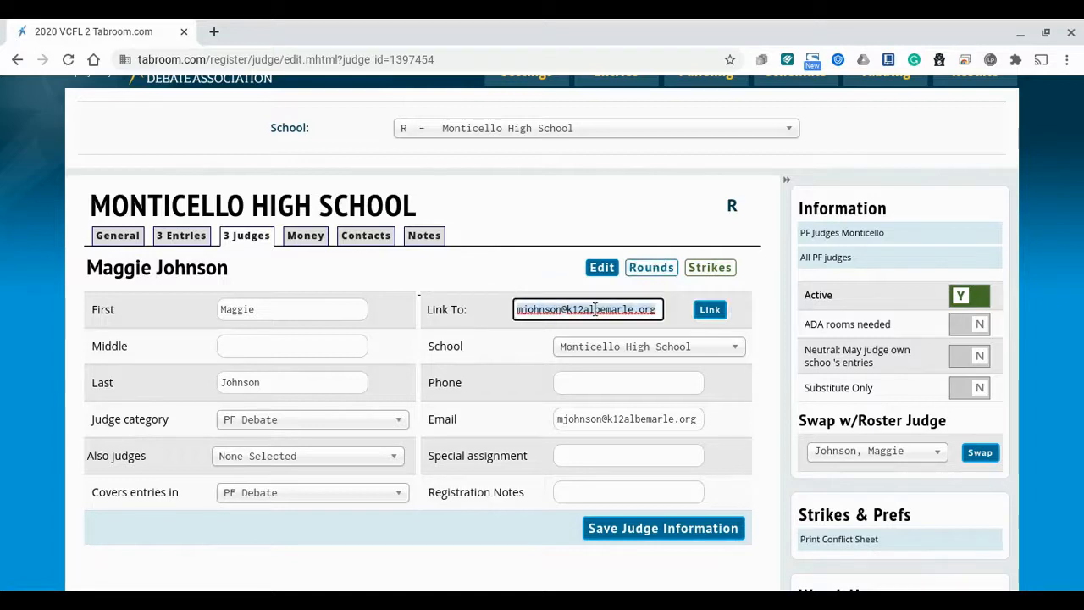
key(BackSpace)
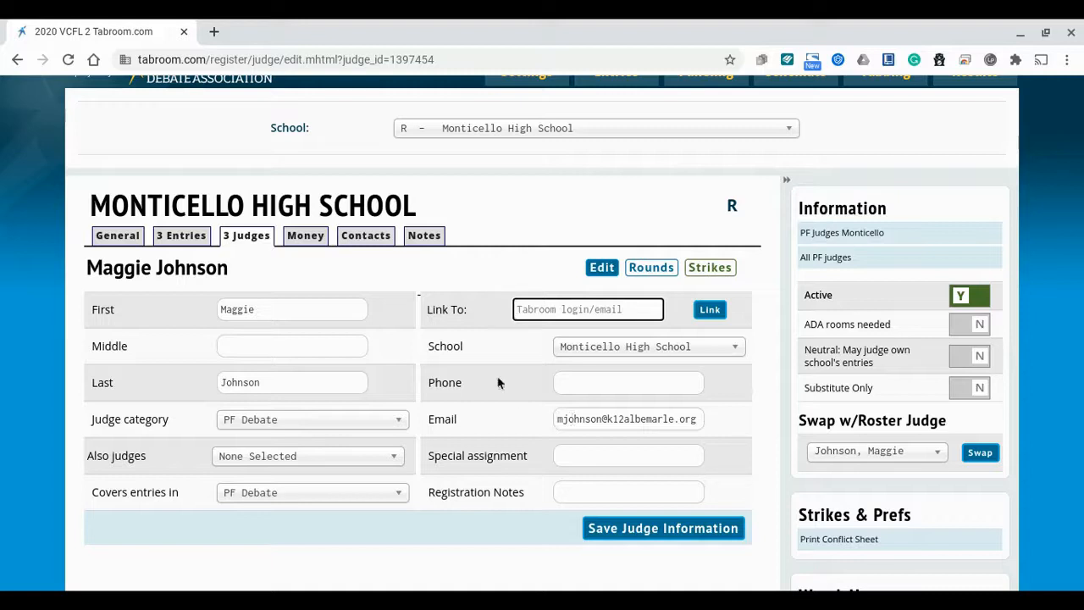
click(117, 236)
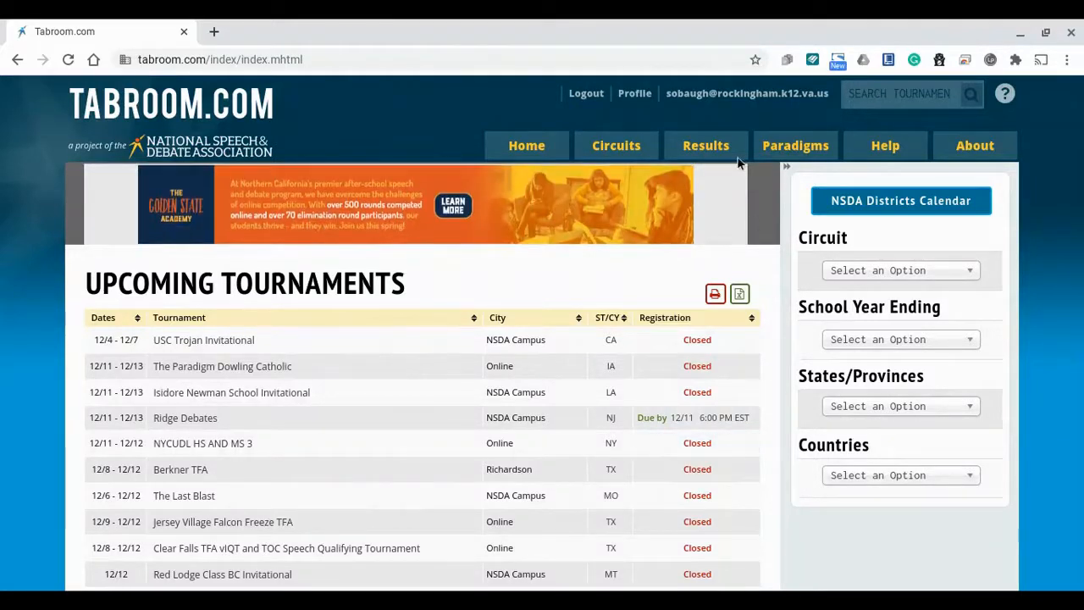
Step: Open the ShenVaFL 3 Online Forensics tournament from the account page and view Luray High School's entries
click(722, 95)
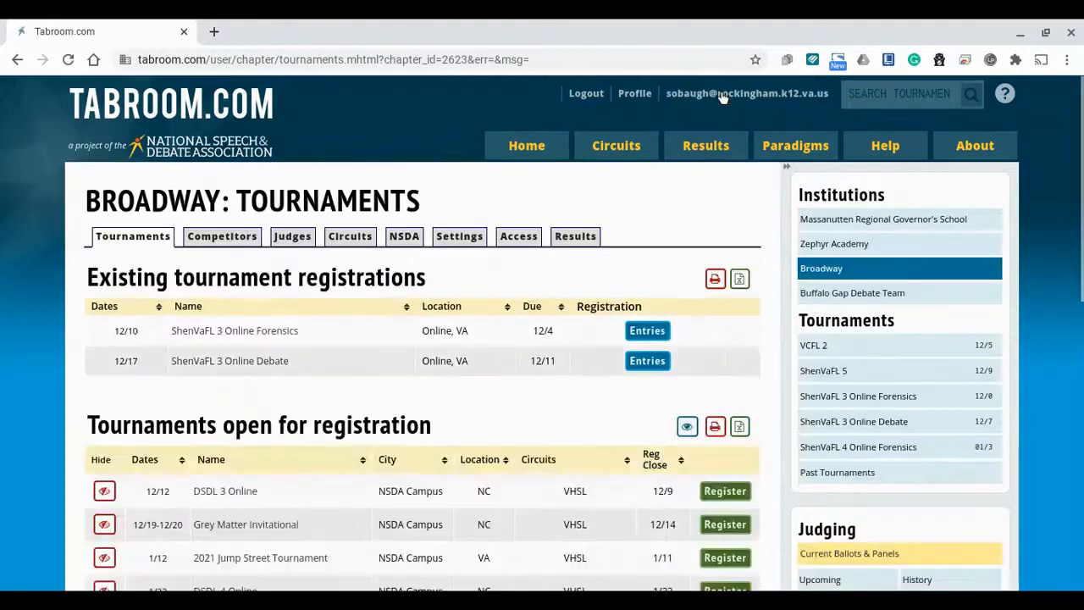
click(886, 396)
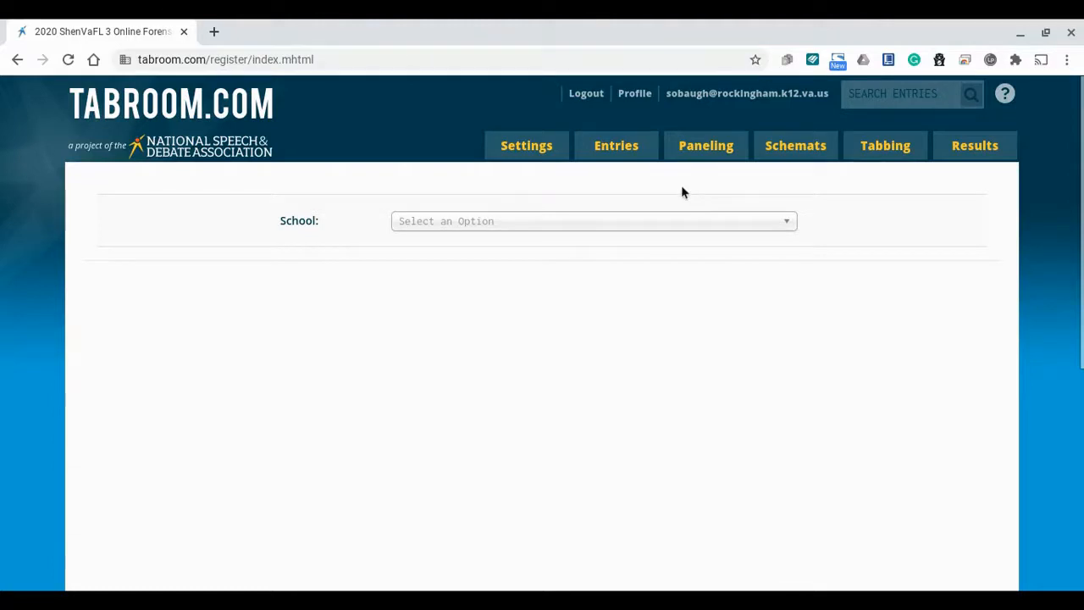
click(626, 221)
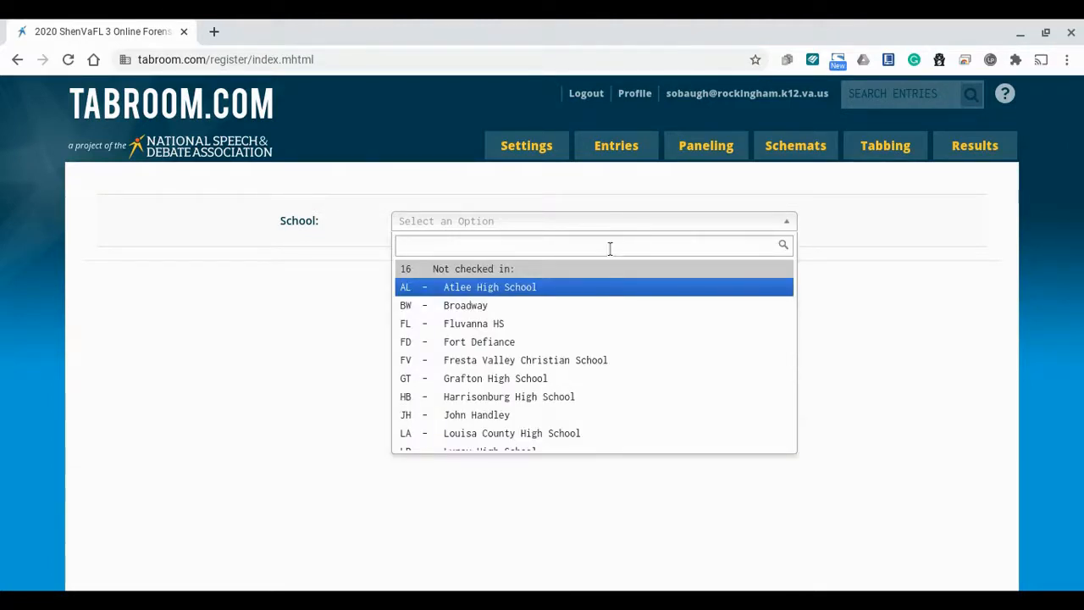
scroll(584, 356, down, 3)
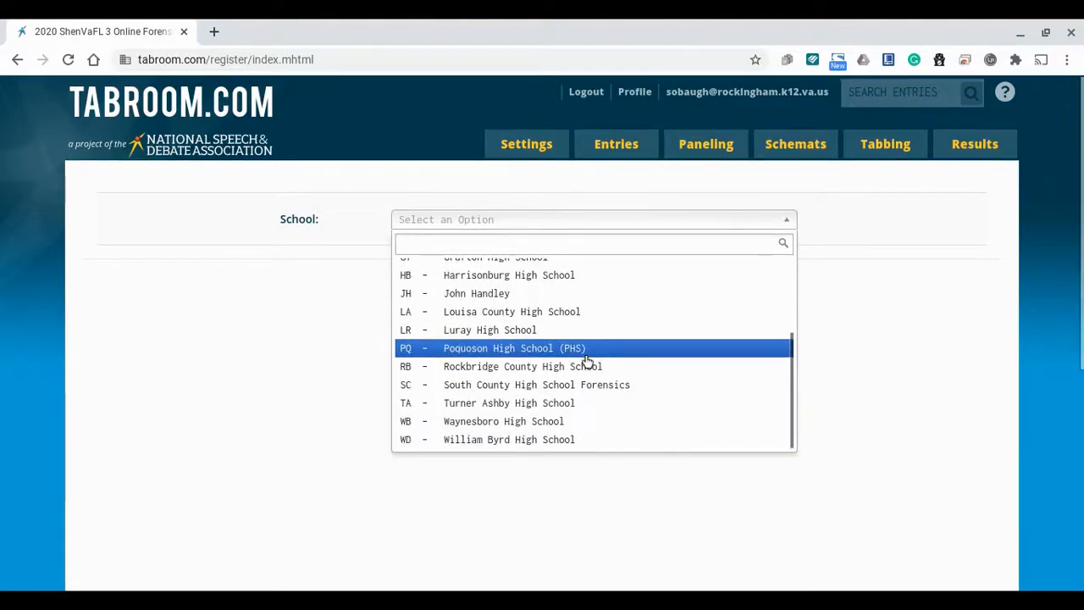
click(542, 329)
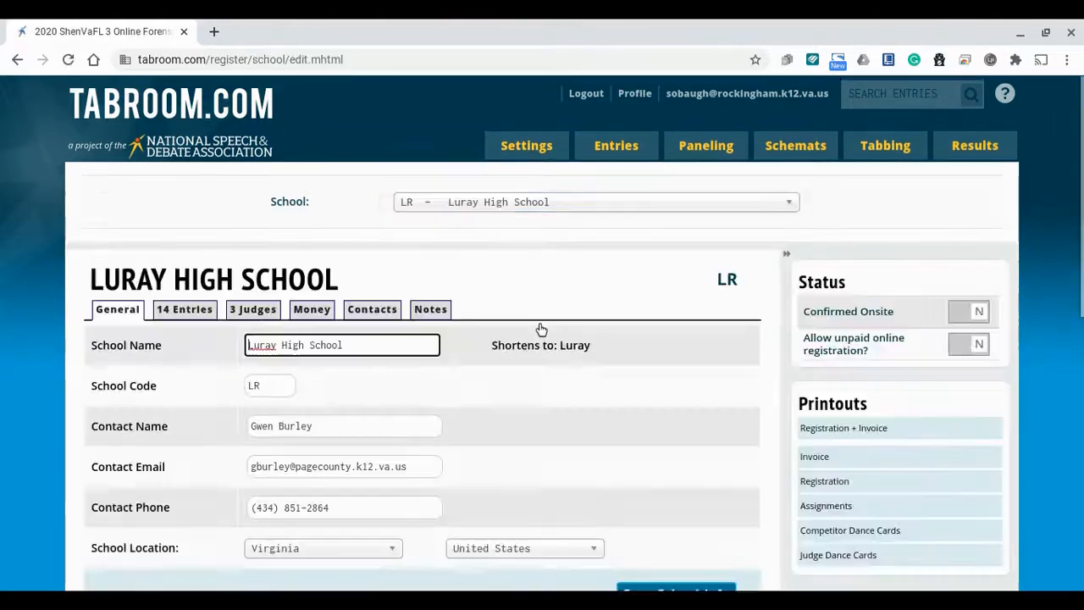
click(195, 311)
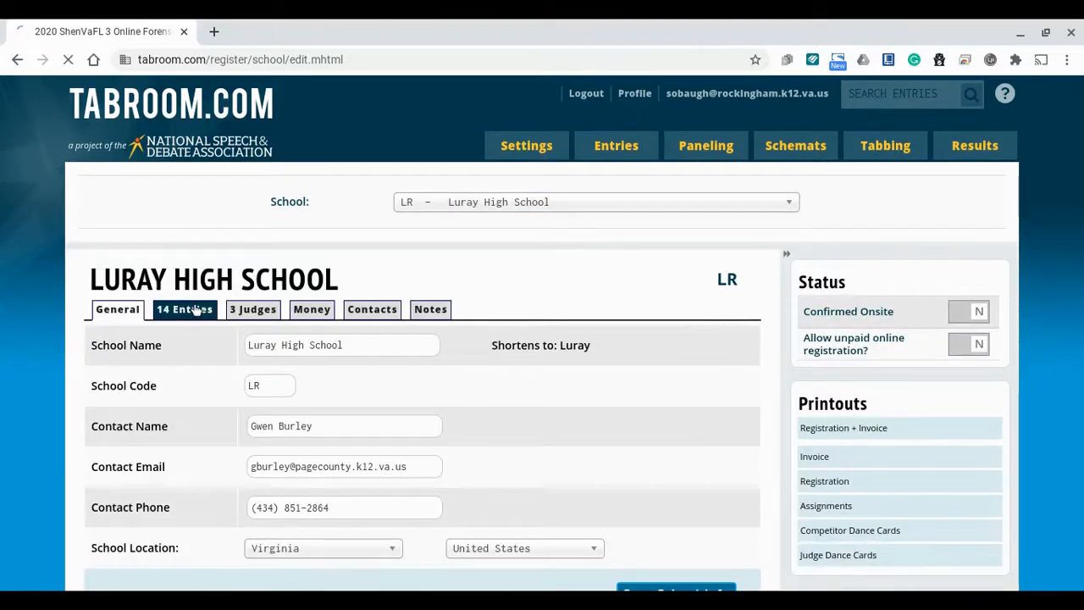
scroll(69, 375, down, 2)
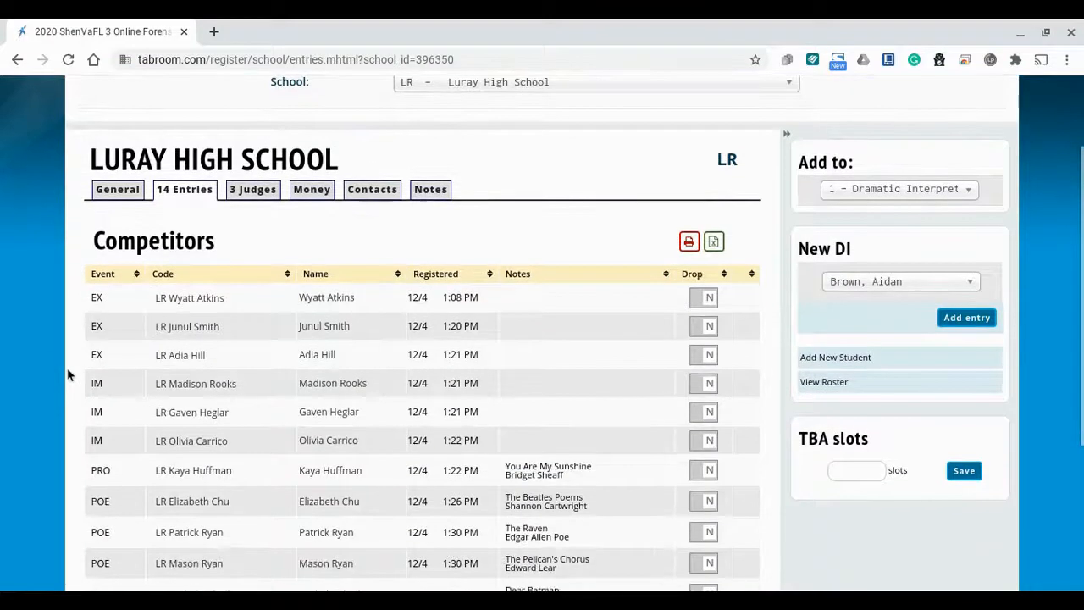
Step: Drop the second EX entry in Luray High School's competitor list and delete its record
click(711, 327)
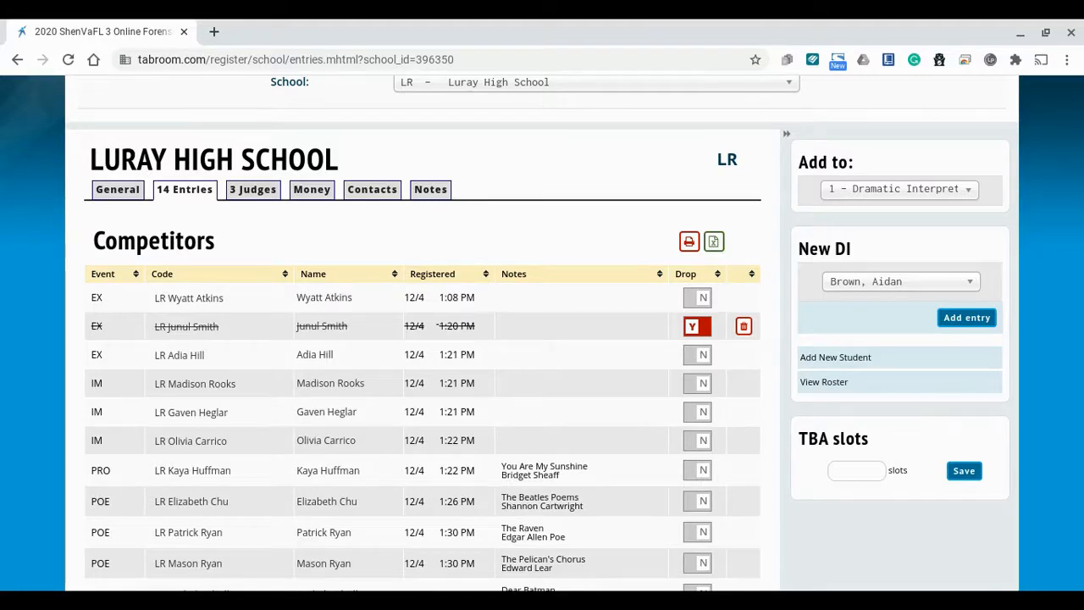
click(743, 326)
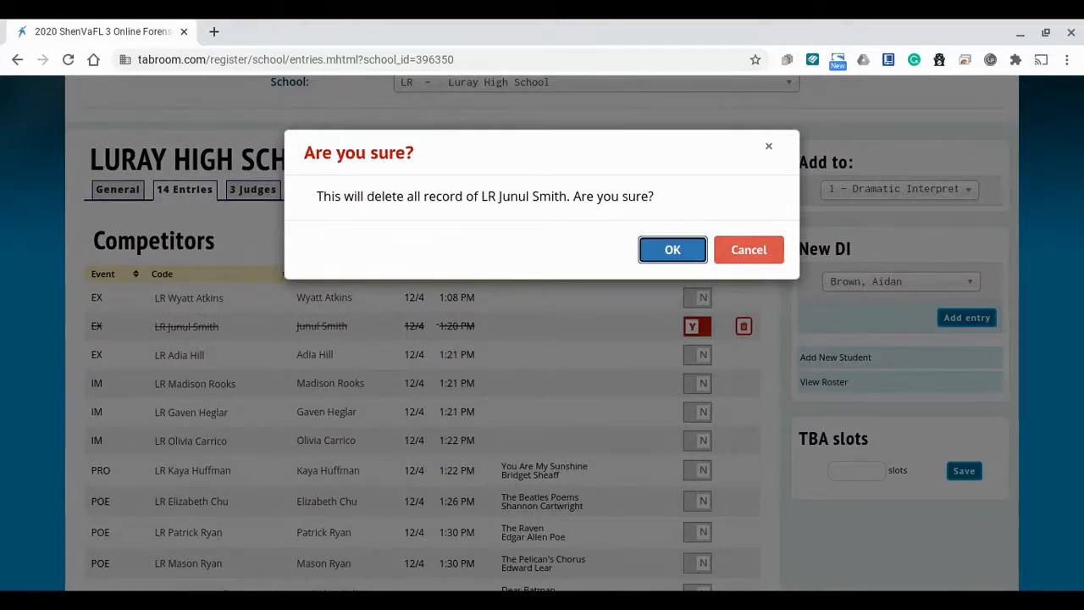
click(675, 253)
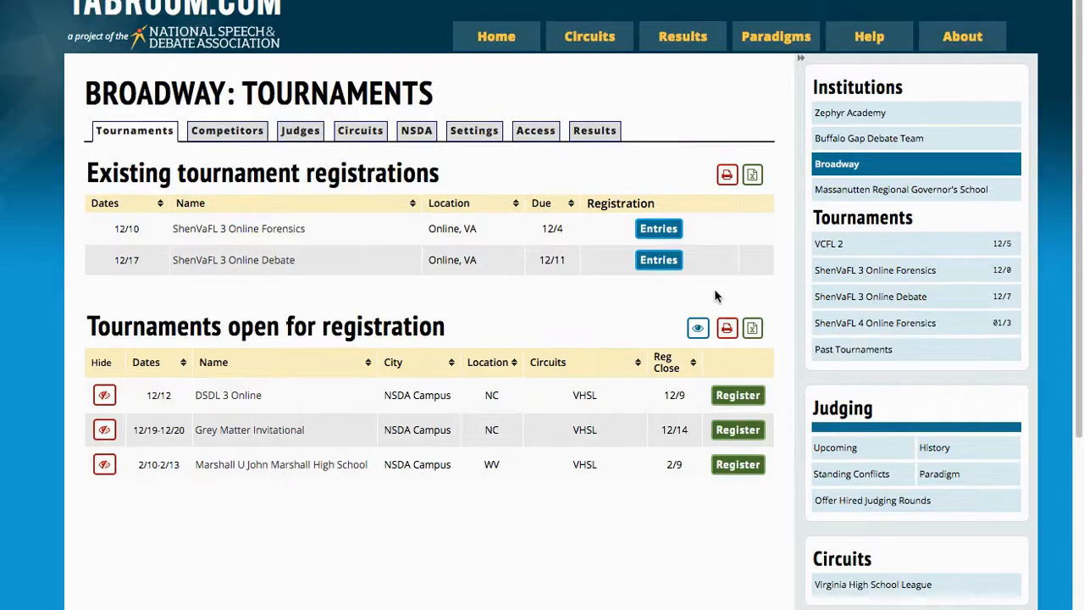
Step: Start a new email to registered coaches in ShenVaFL 3 Online Forensics with the subject "Necessary Information"
click(874, 271)
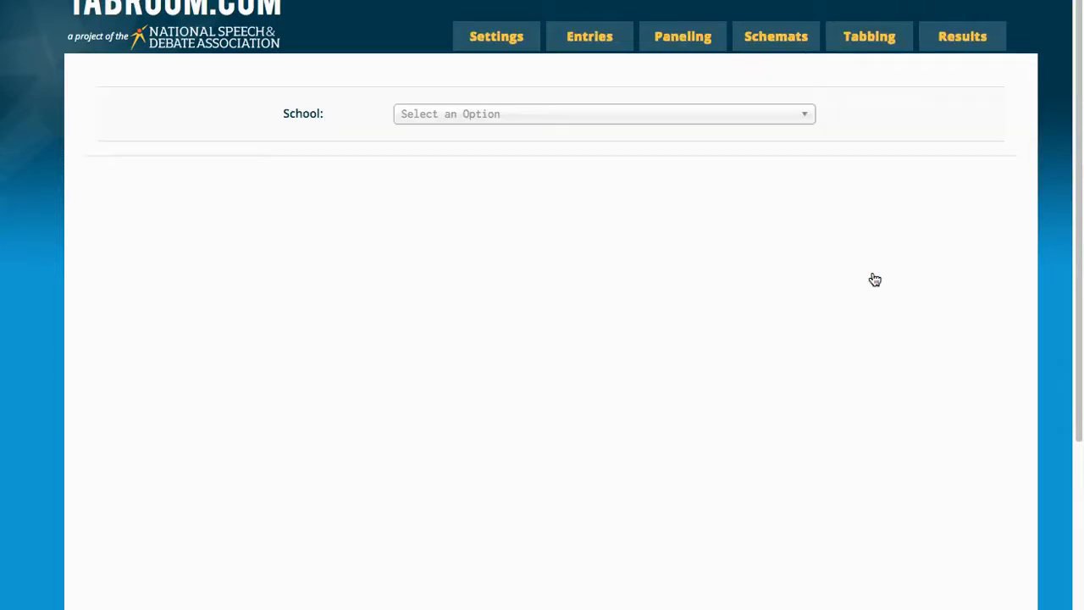
mouse_move(584, 53)
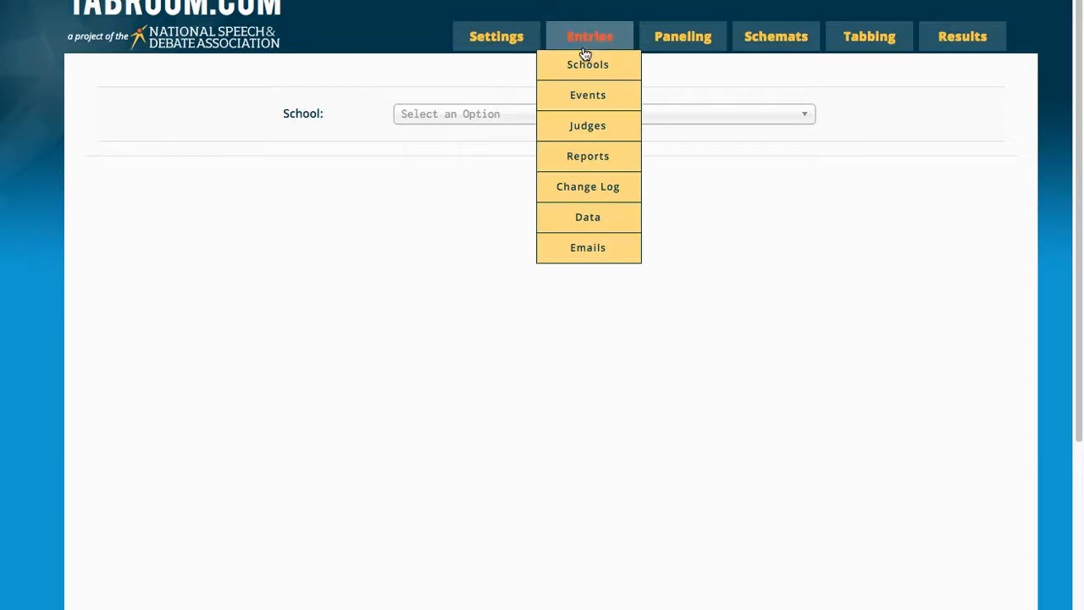
click(589, 253)
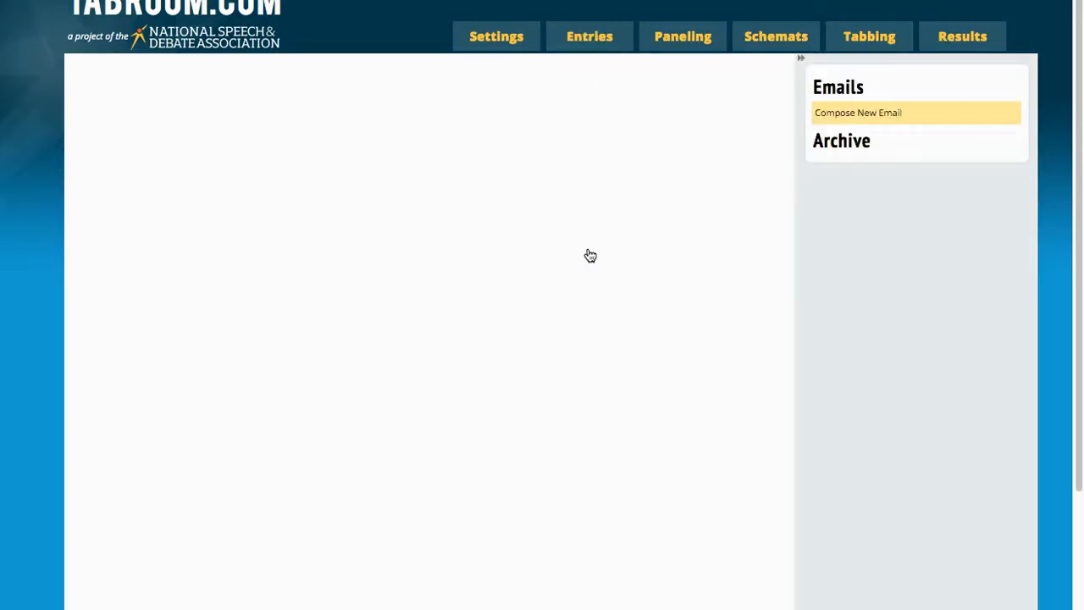
click(857, 117)
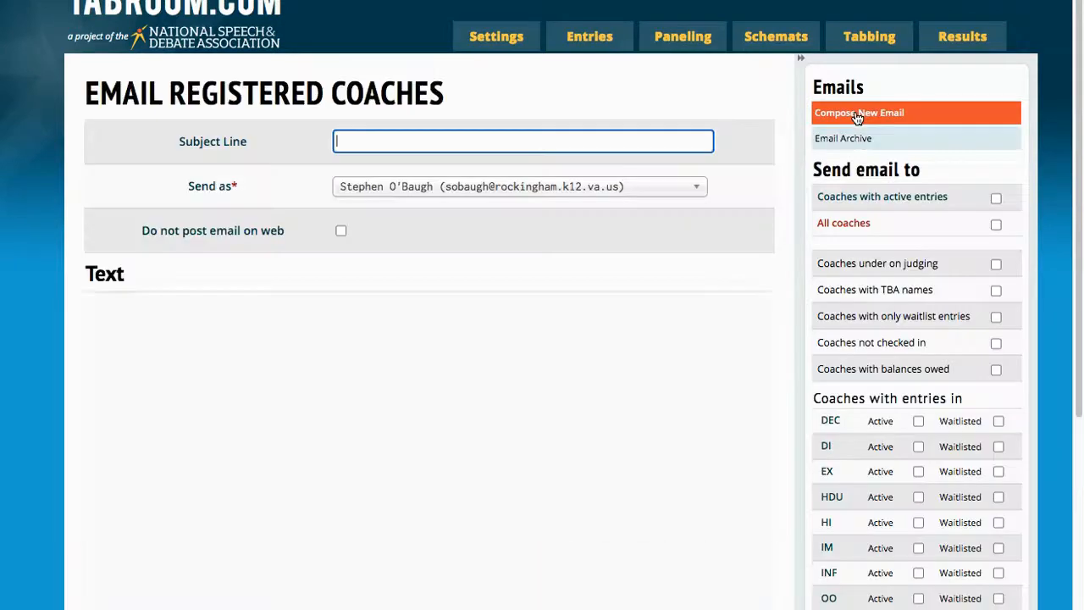
text(Ne)
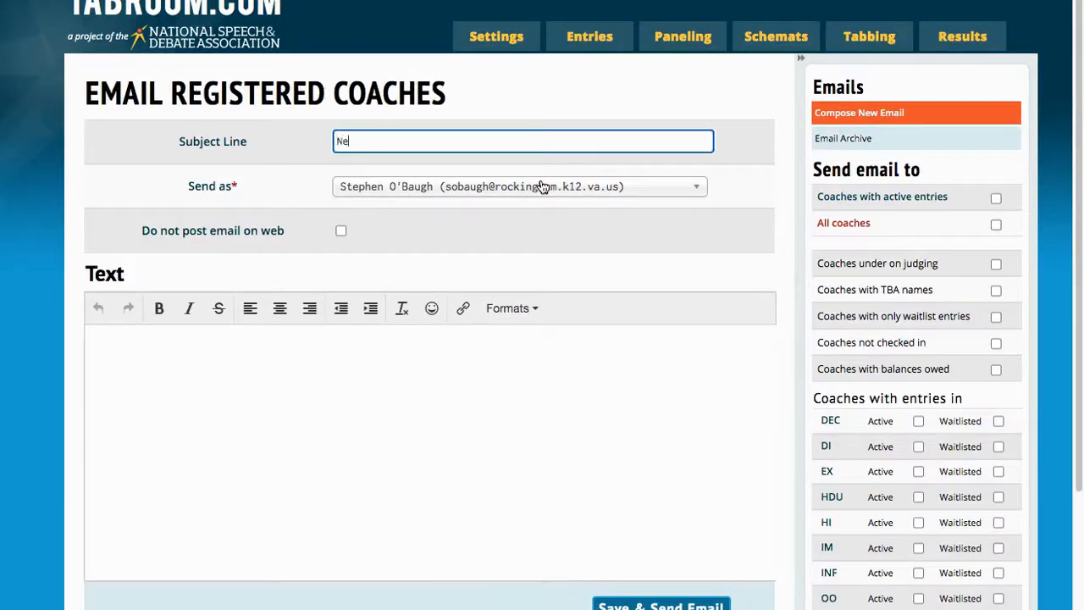
text(cessary Information)
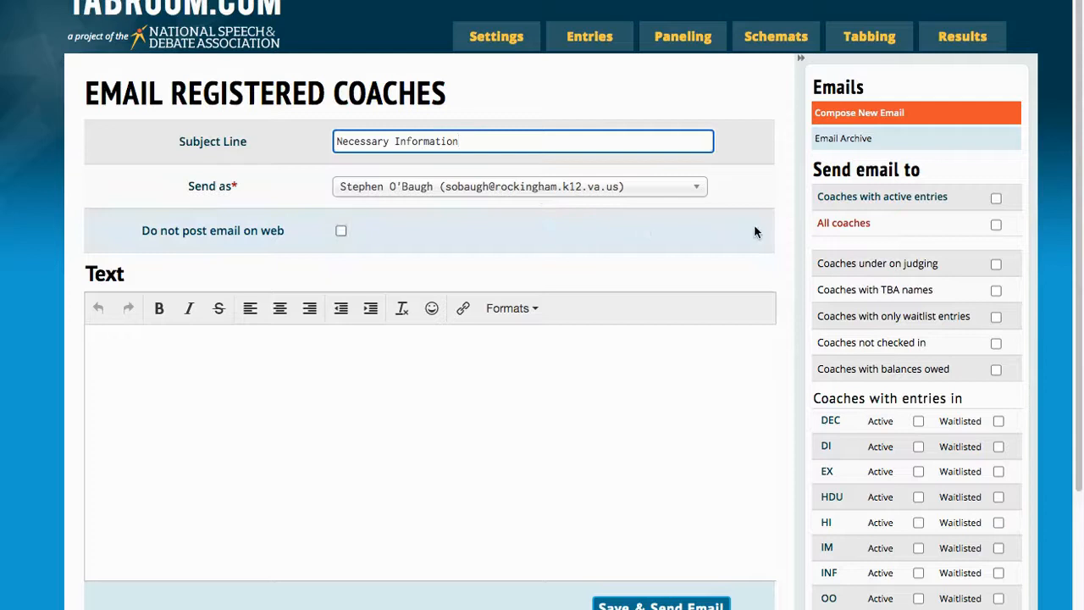
Step: Try selecting all coaches, coaches with active HDU and SDU entries, and Speech judges as email recipients
click(996, 224)
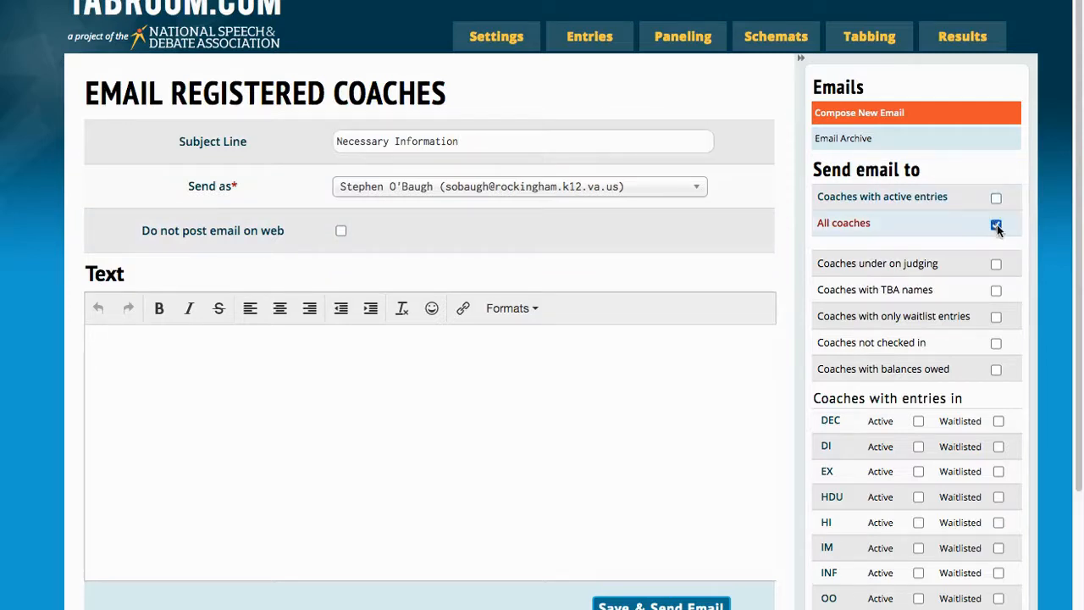
click(995, 223)
scroll(1068, 319, down, 3)
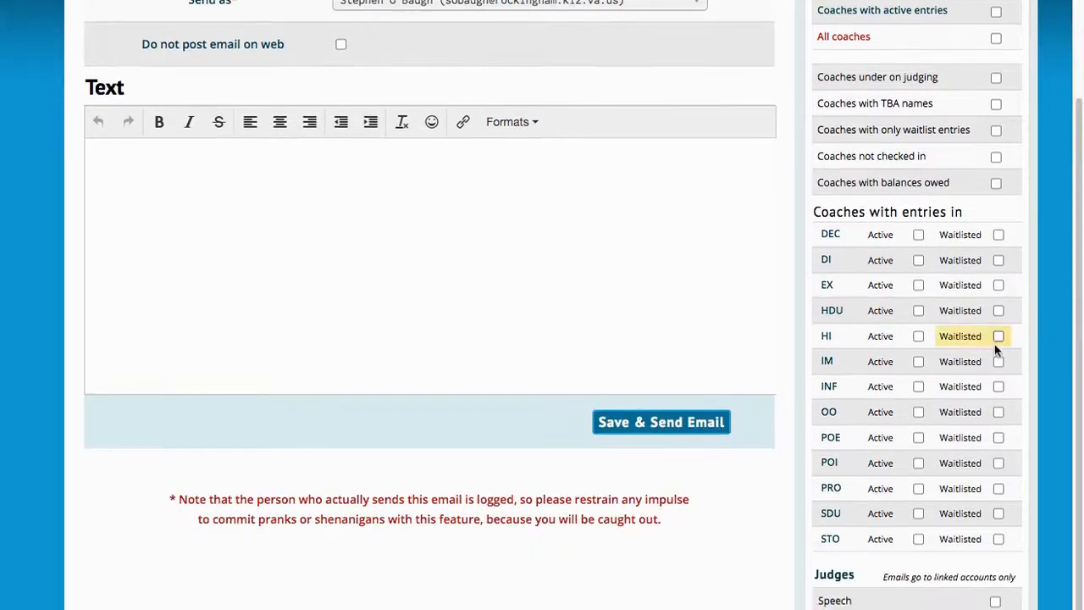
click(919, 311)
click(918, 514)
click(919, 514)
click(918, 311)
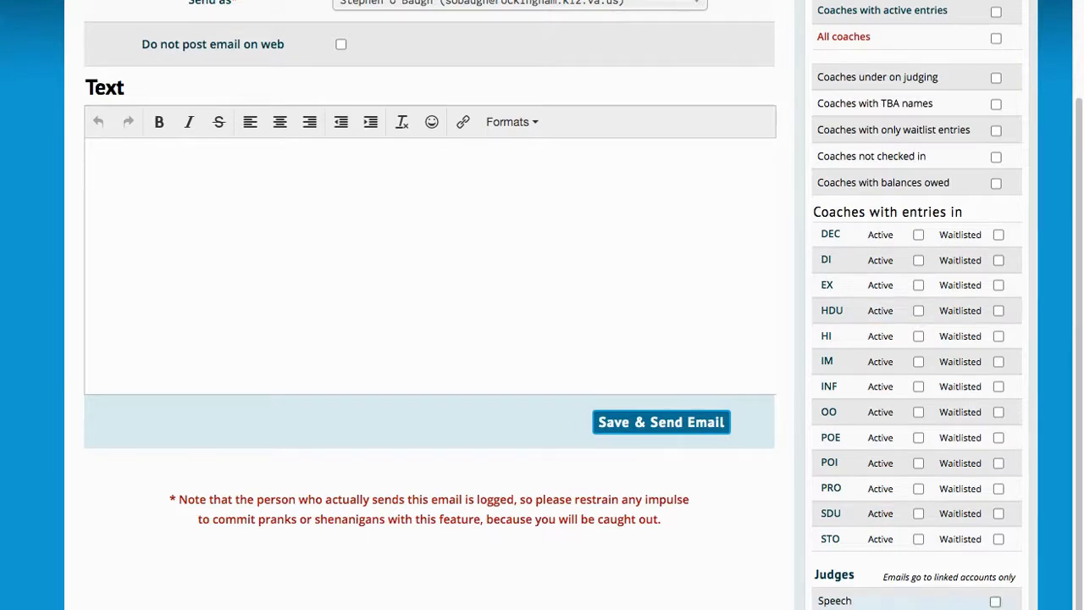
click(996, 601)
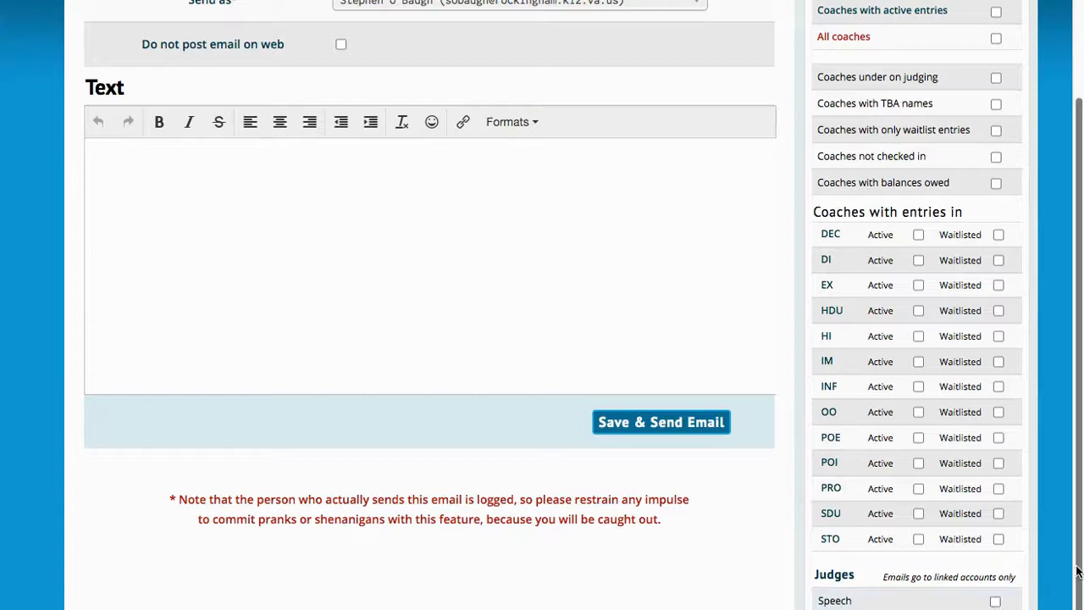
scroll(1072, 508, up, 4)
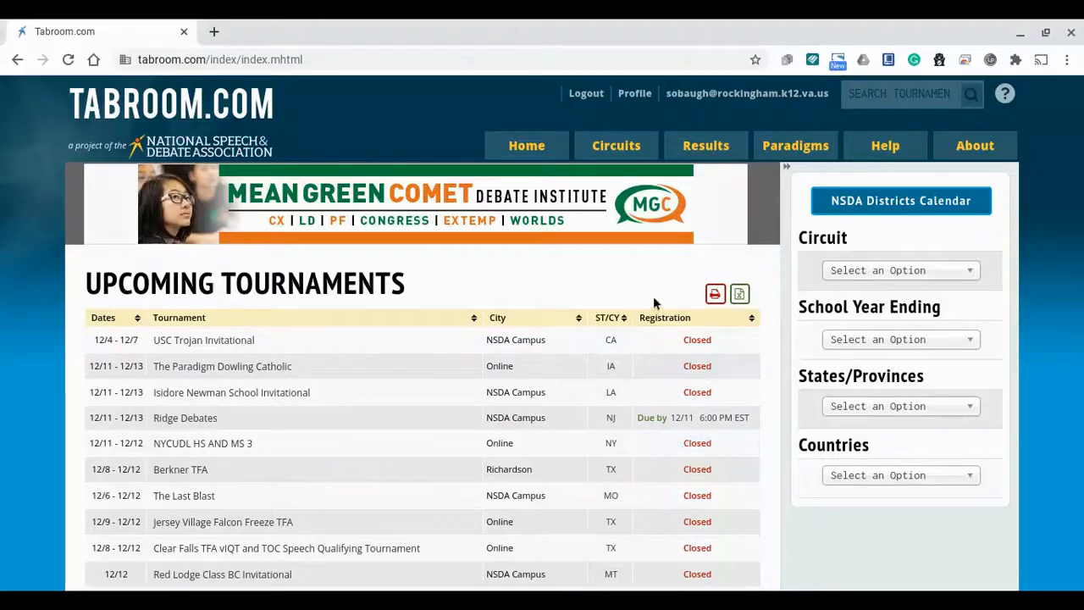
Step: Open ShenVaFL 3 Online Forensics from the account page and view the Round 2 schematic for DEC
click(716, 99)
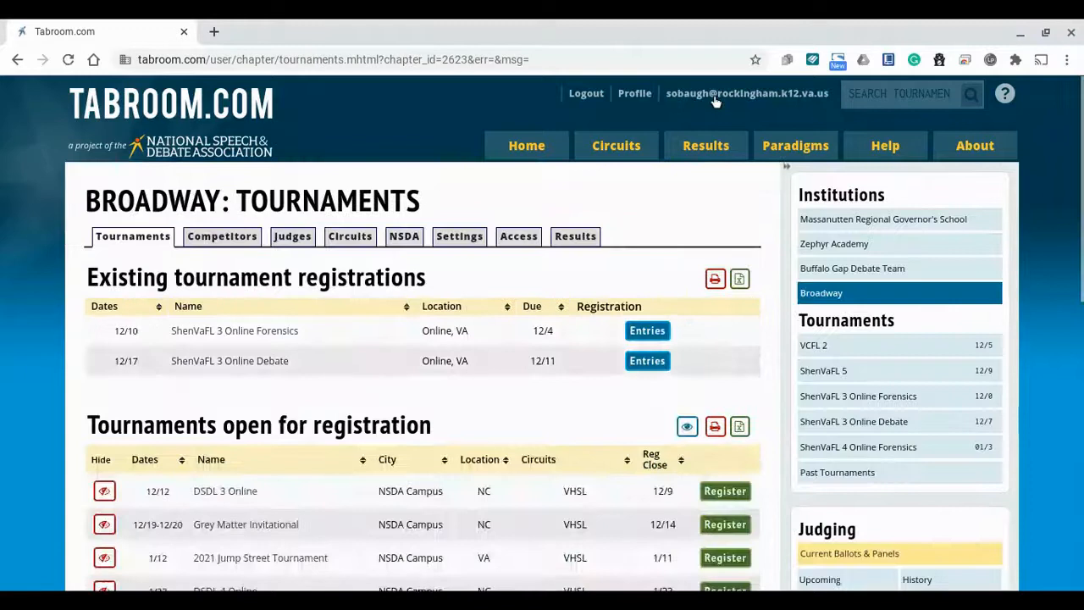
click(864, 396)
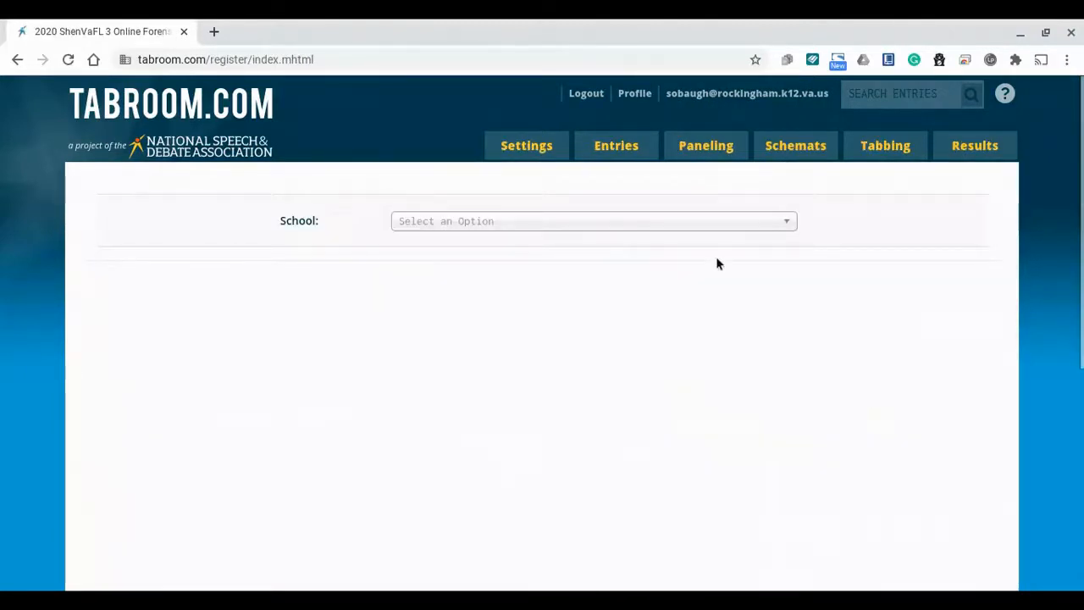
mouse_move(794, 149)
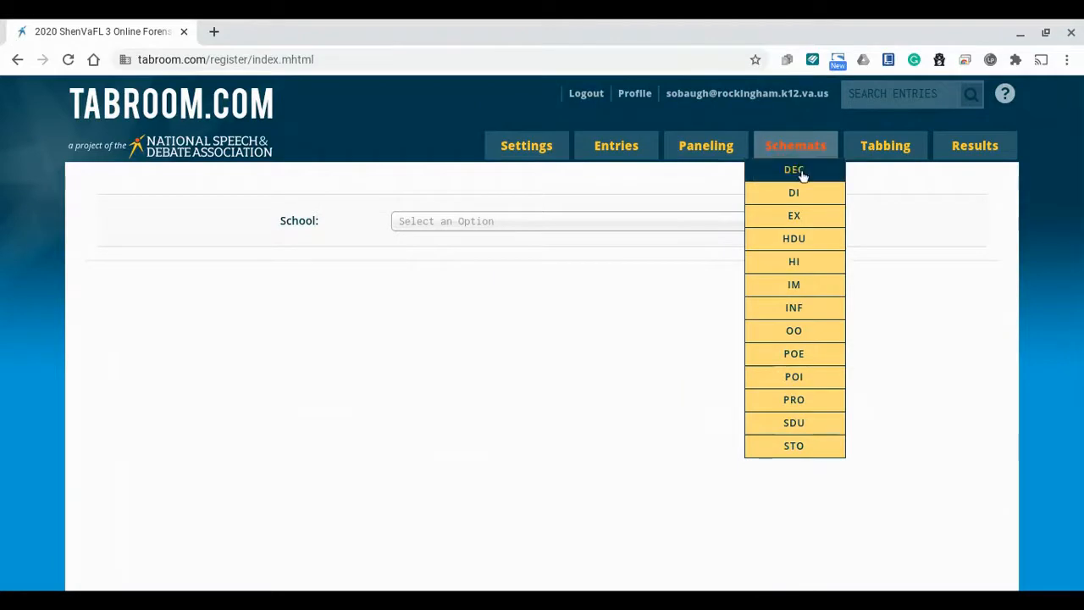
click(803, 182)
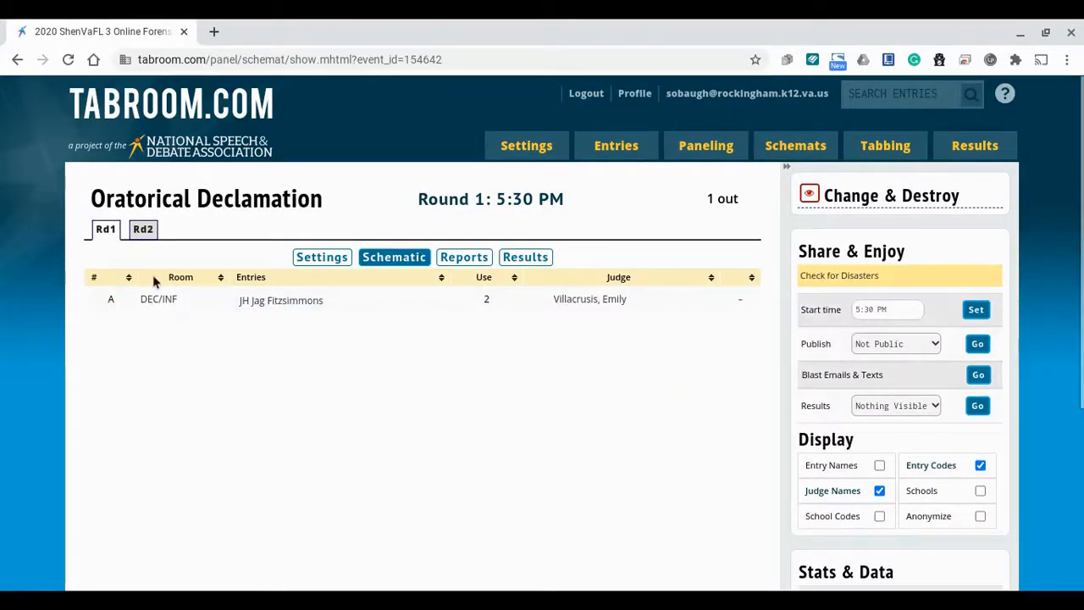
click(146, 237)
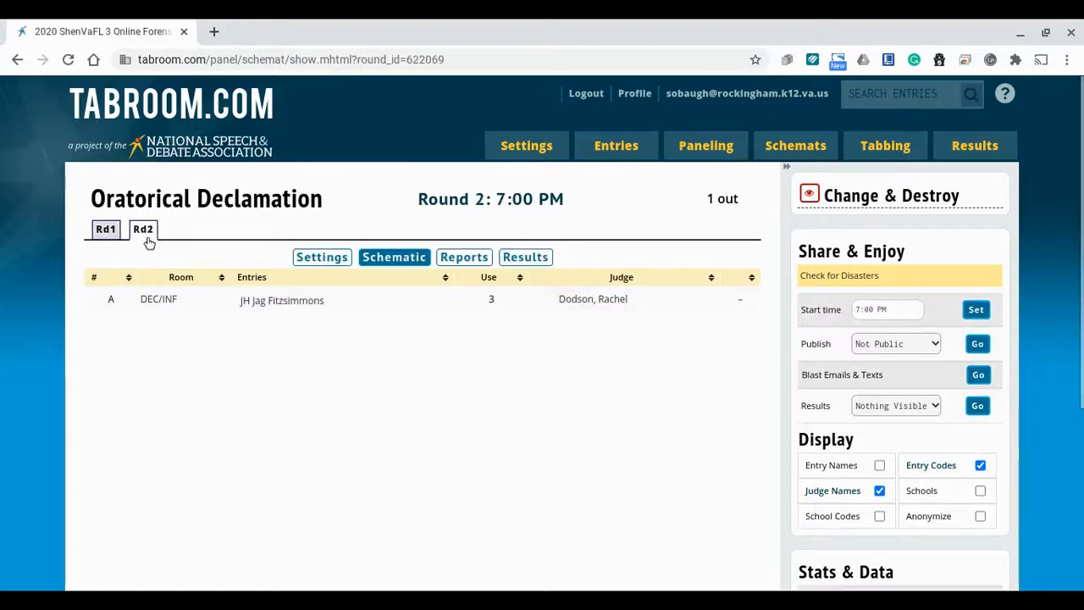
Step: Replace the judge of DEC Round 2 Section A with the available John Handley judge and return to the round's pairing
click(160, 300)
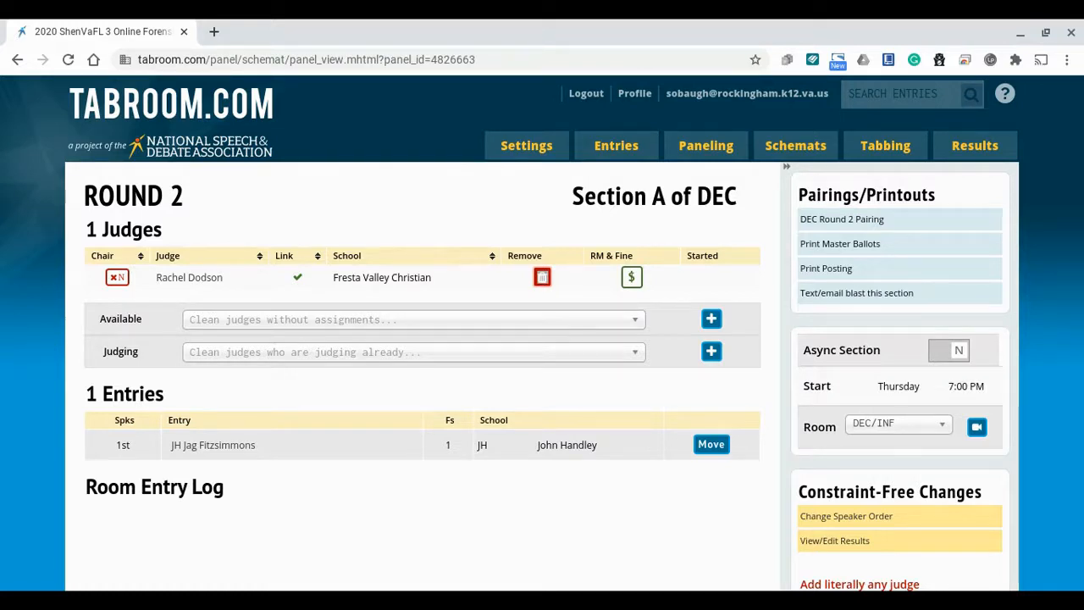
click(541, 277)
click(529, 298)
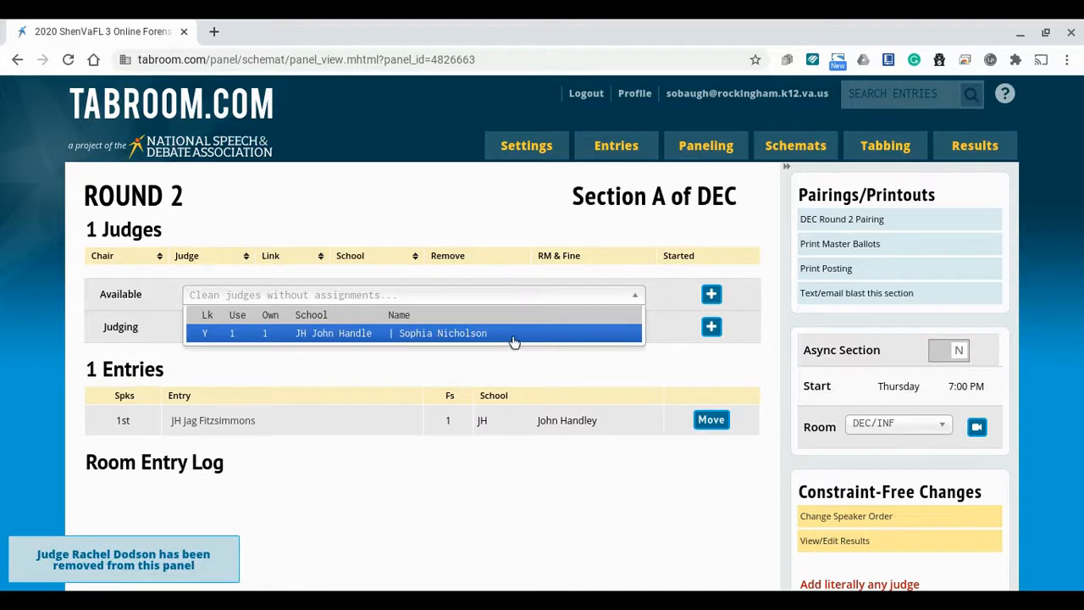
click(513, 335)
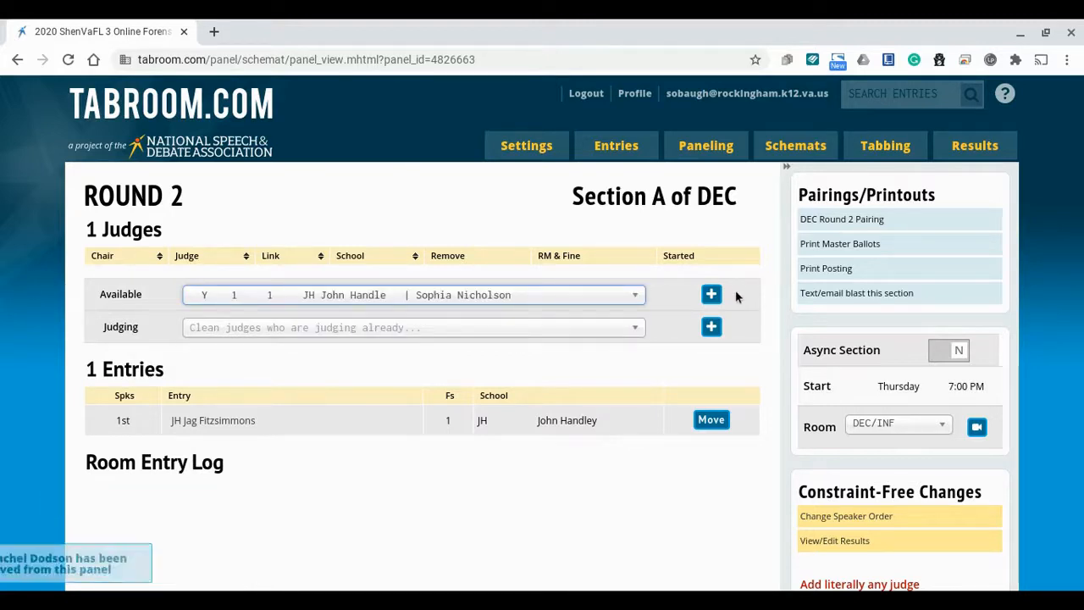
click(711, 295)
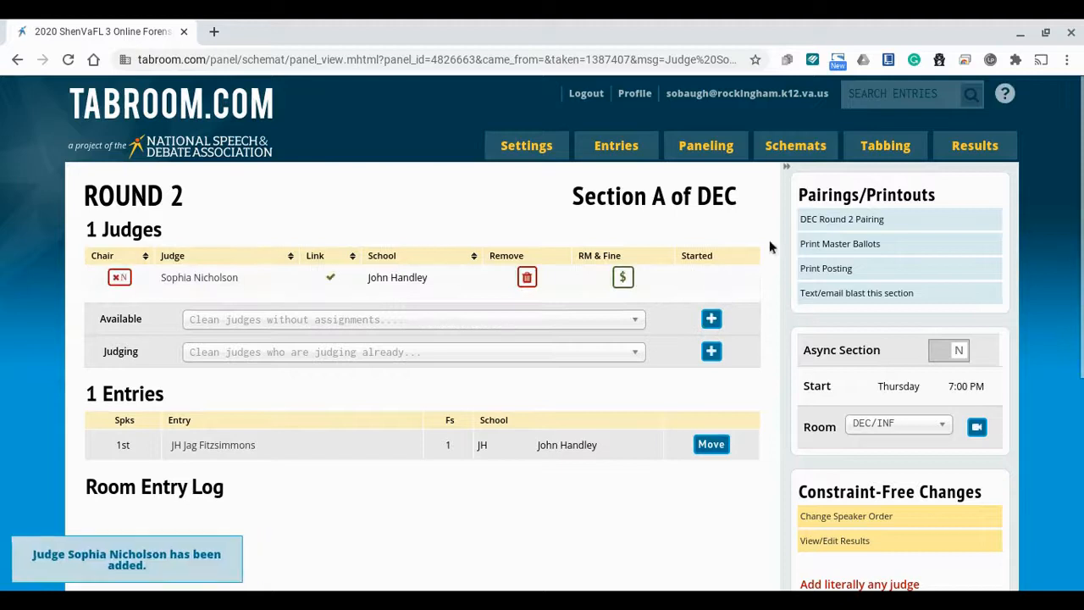
click(809, 230)
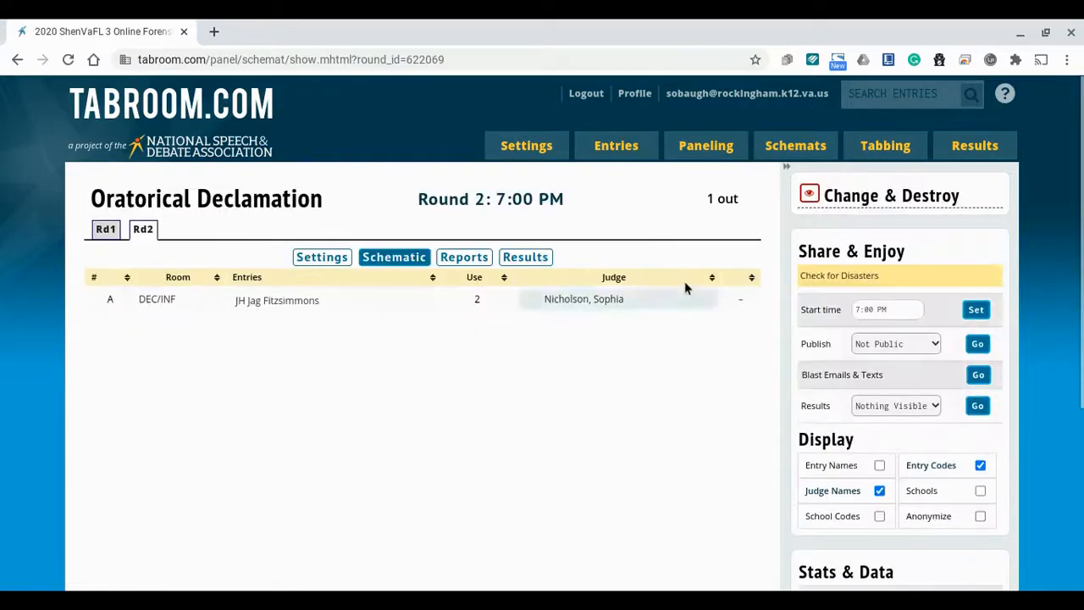
Step: Open the tournament's Speech judge roster and view the hired judge's information, including the linked account and contact details
mouse_move(614, 151)
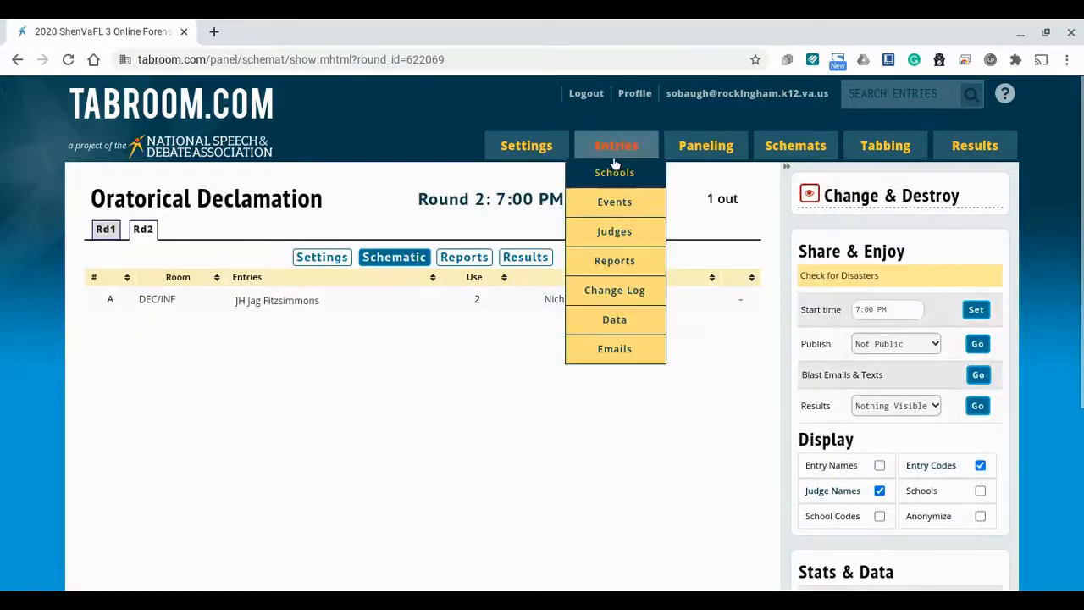
click(608, 234)
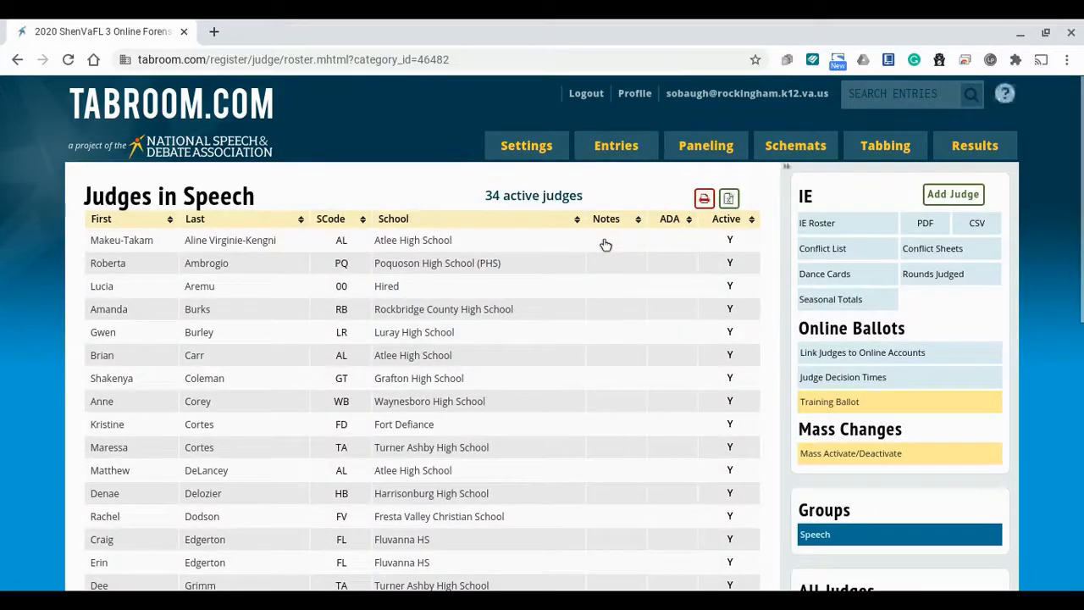
click(96, 288)
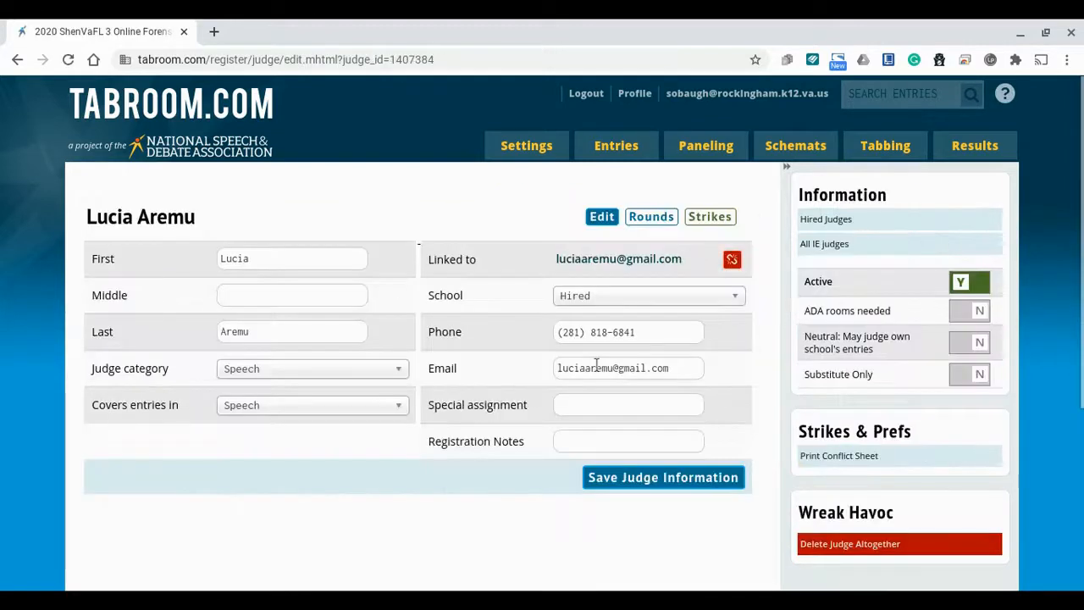
scroll(686, 427, down, 1)
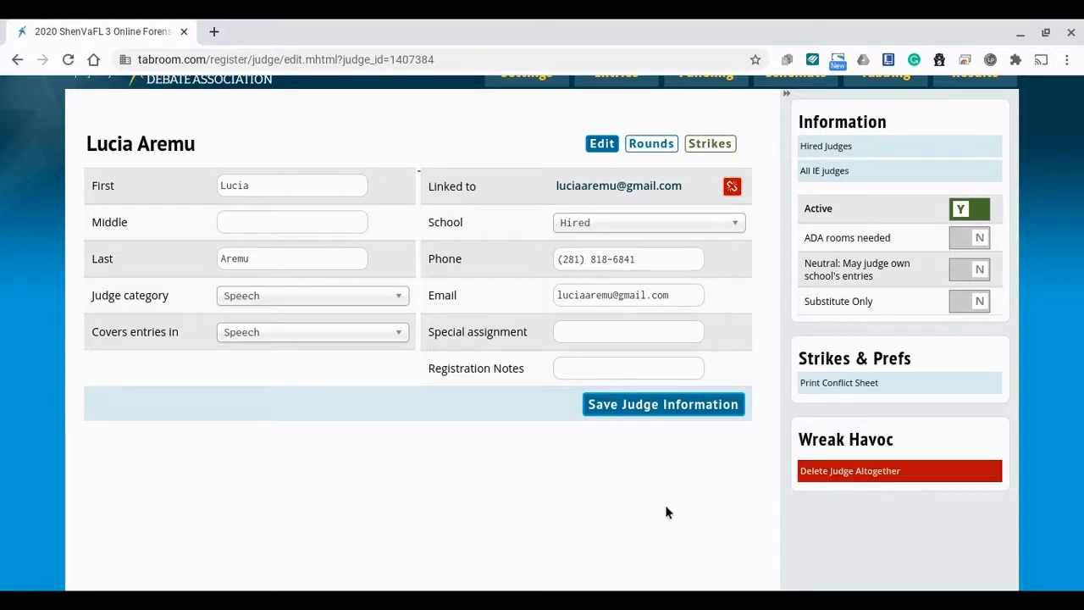
scroll(666, 507, up, 2)
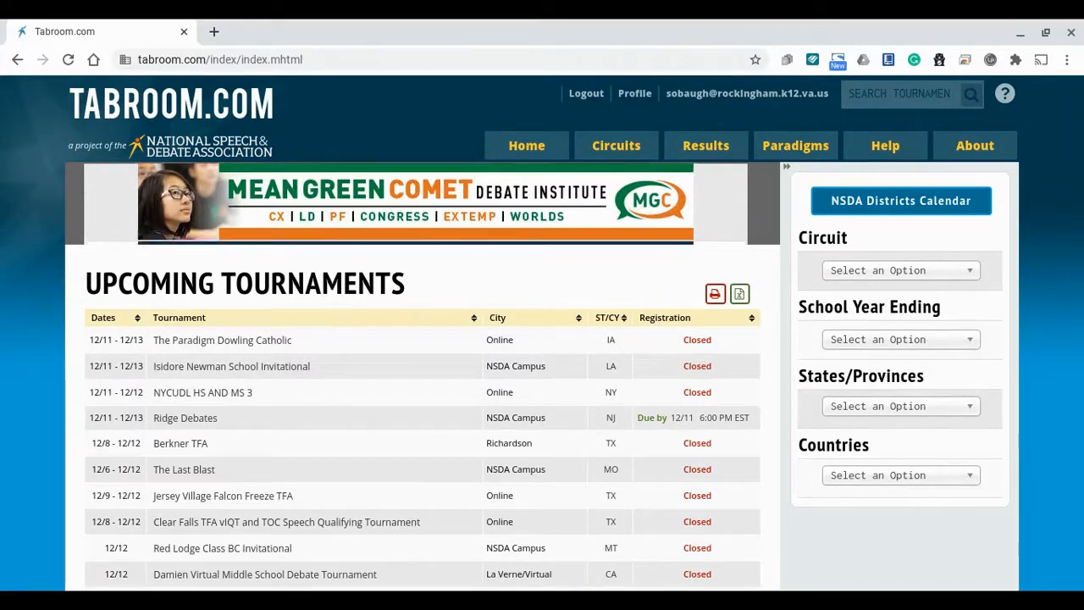
Step: Reopen ShenVaFL 3 Online Forensics from the account page and view the main event settings for Dramatic Interpretation
click(745, 97)
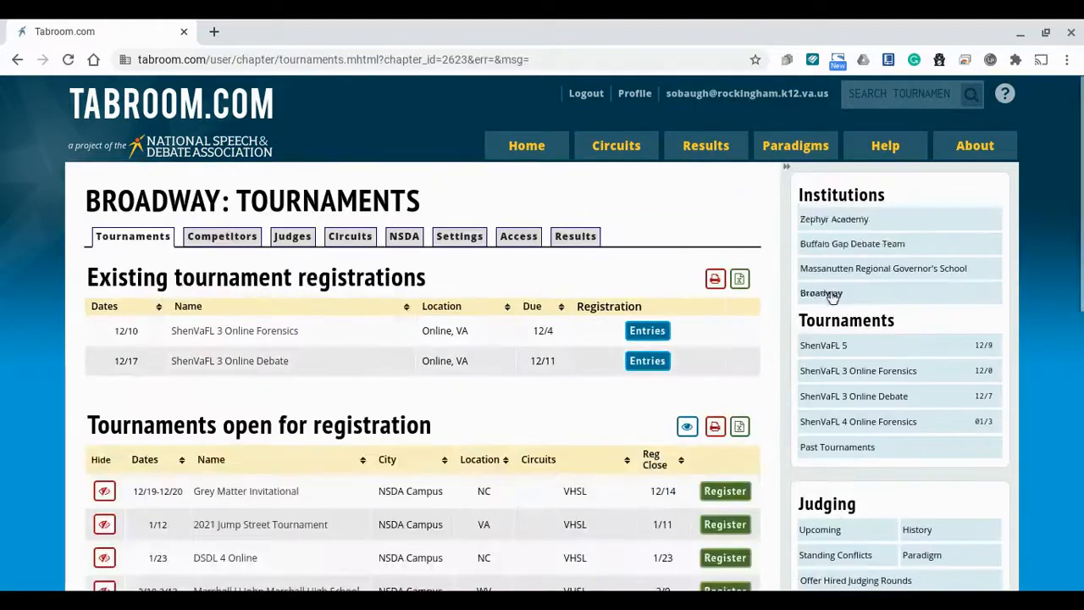
click(843, 372)
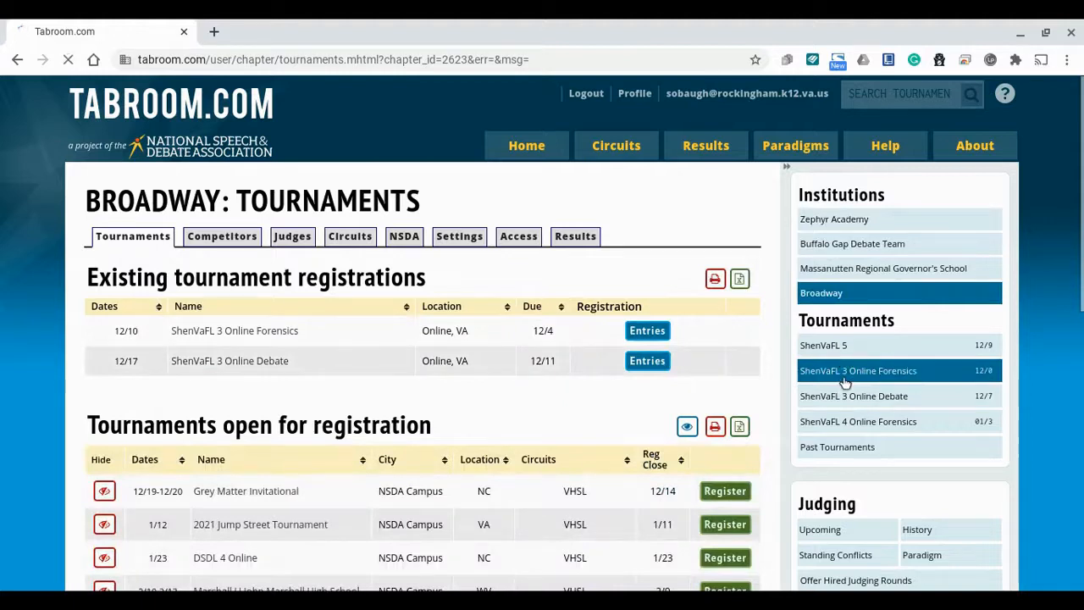
mouse_move(522, 145)
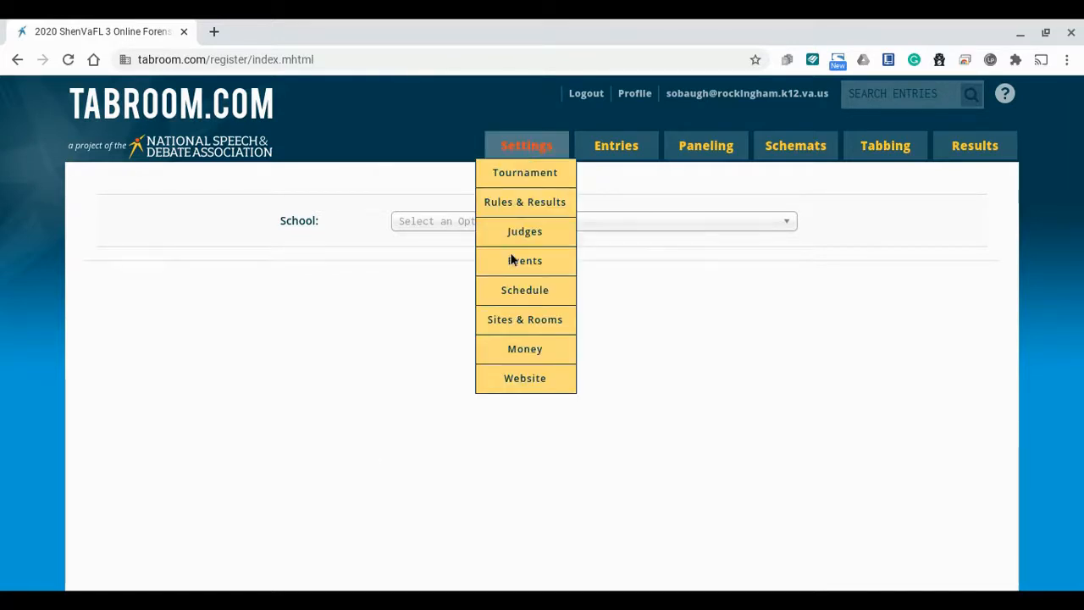
click(512, 261)
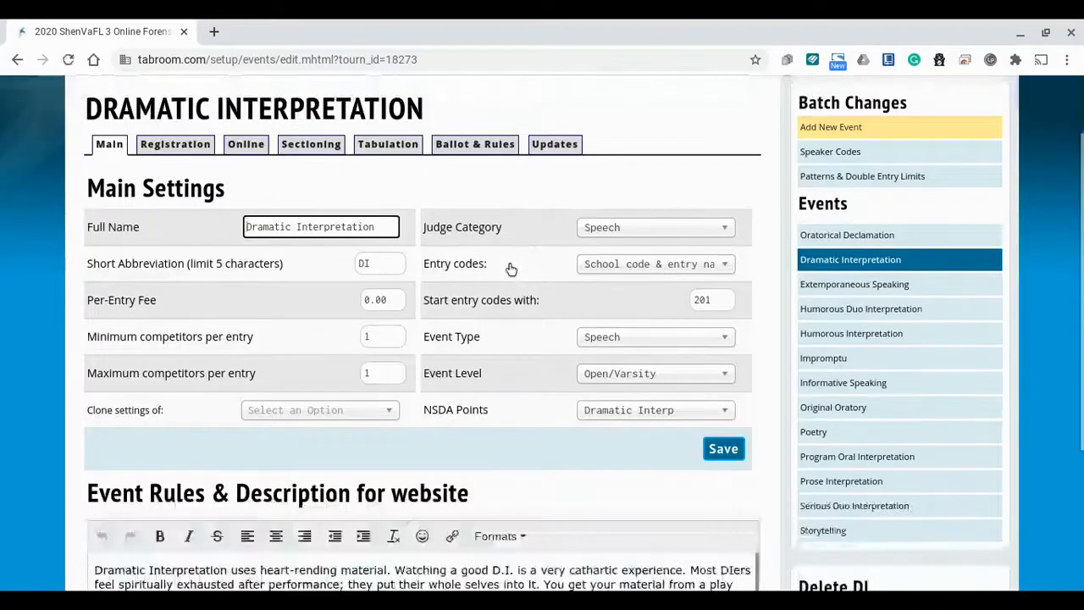
scroll(511, 269, down, 1)
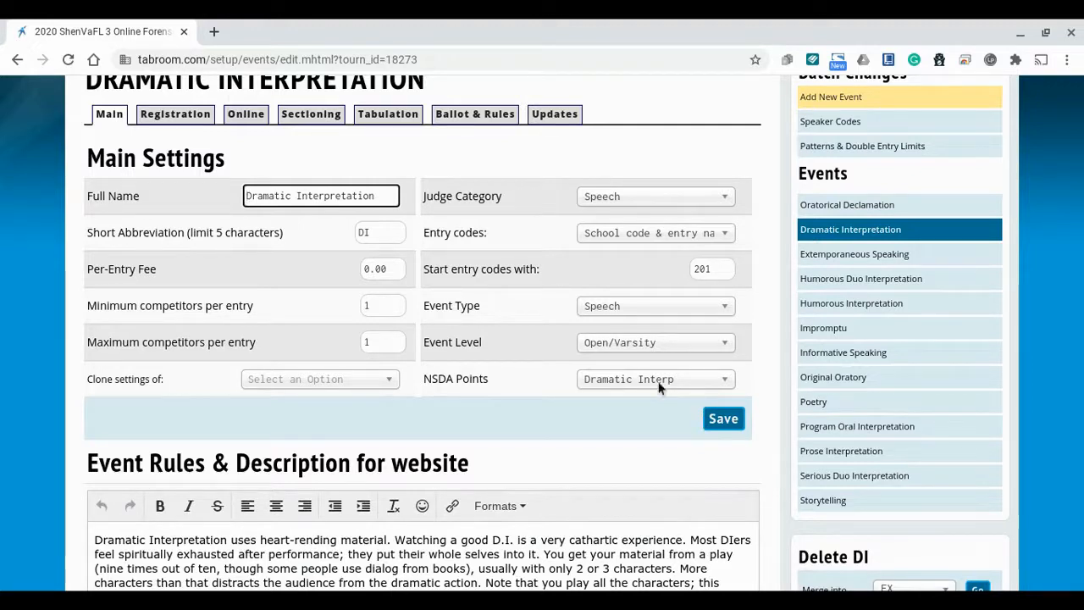
Step: Try Congress as the event type for Dramatic Interpretation, restore it to Speech and save the event
click(599, 308)
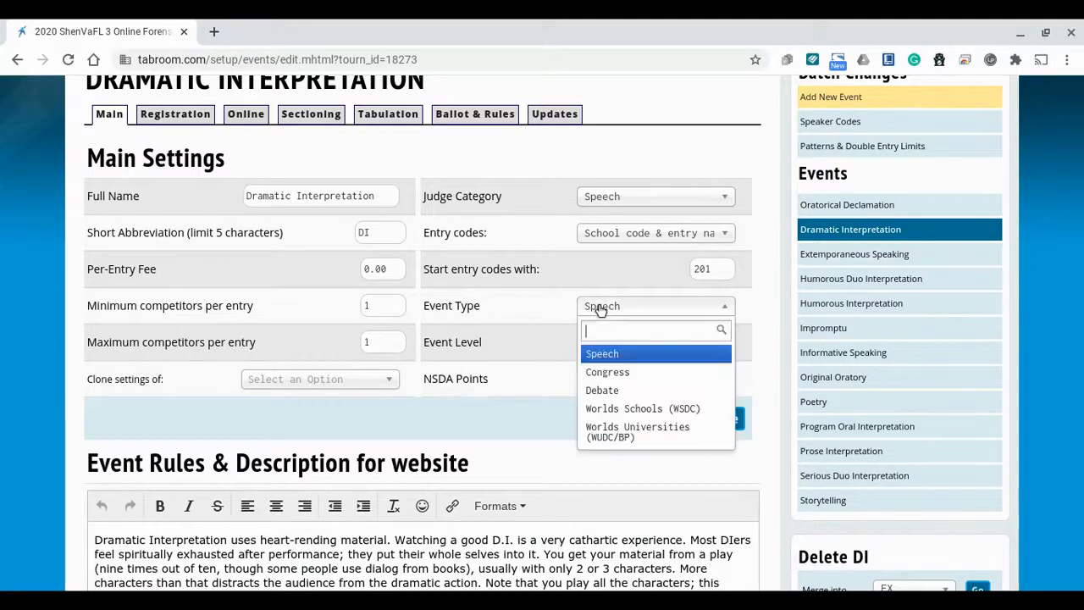
click(604, 373)
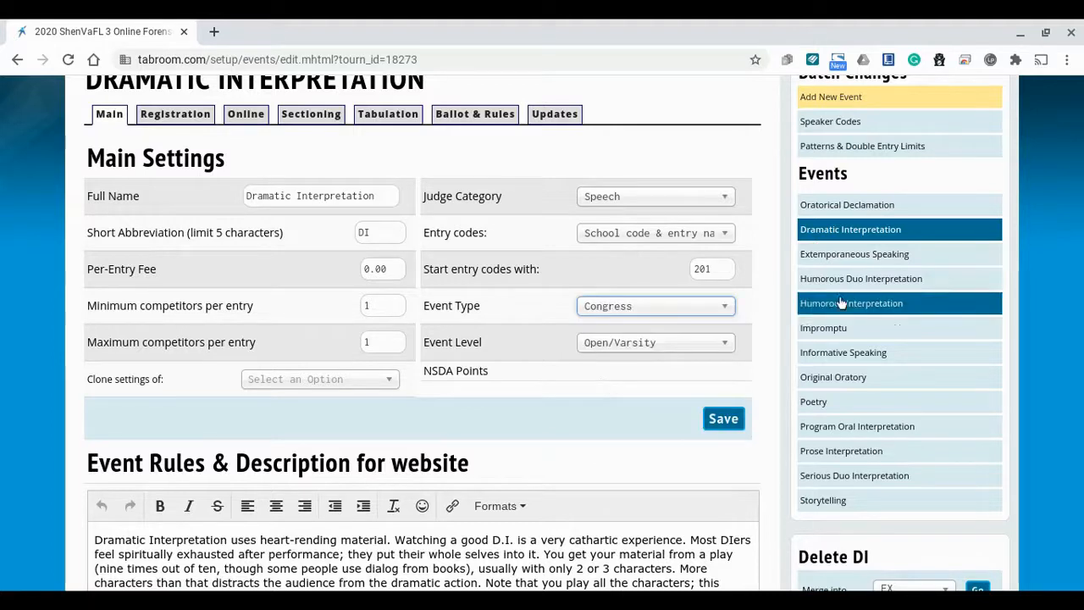
click(698, 310)
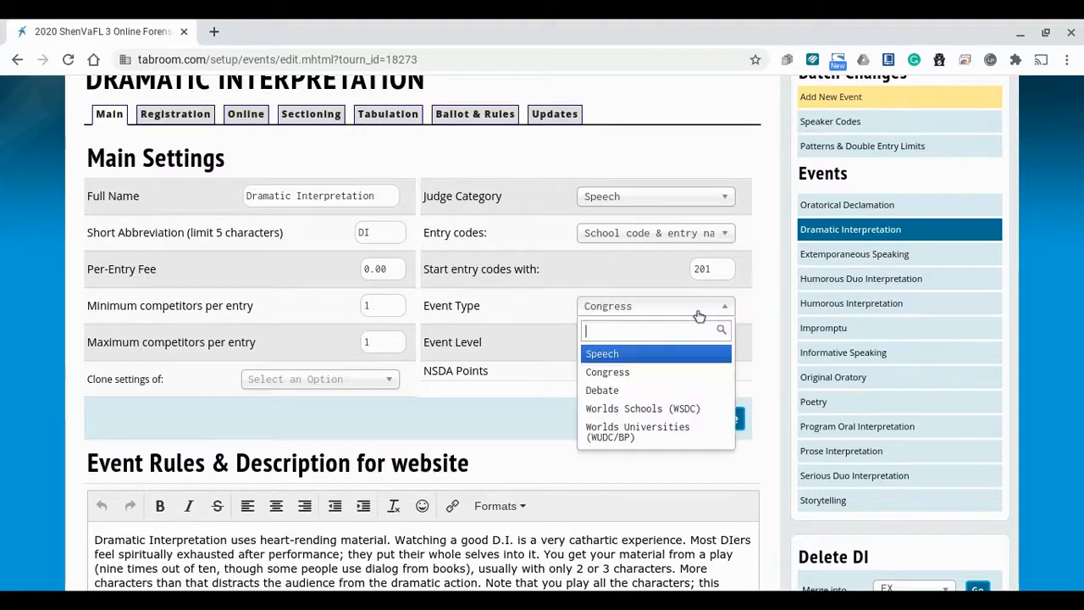
click(664, 354)
click(711, 419)
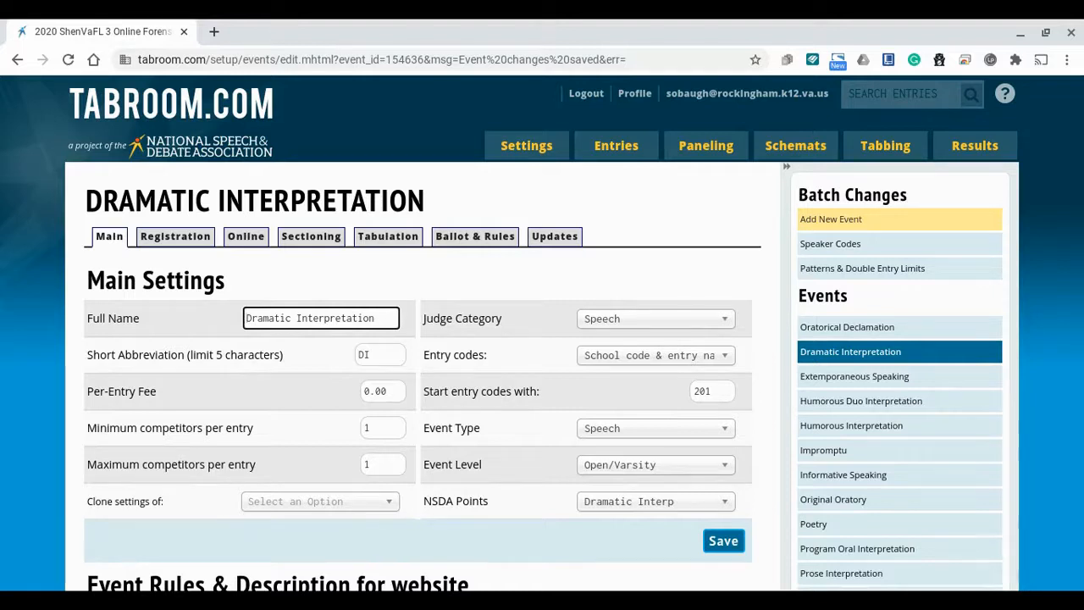
Step: Open the tournament's Tabroom data export page and download the data for the entire tournament
mouse_move(646, 154)
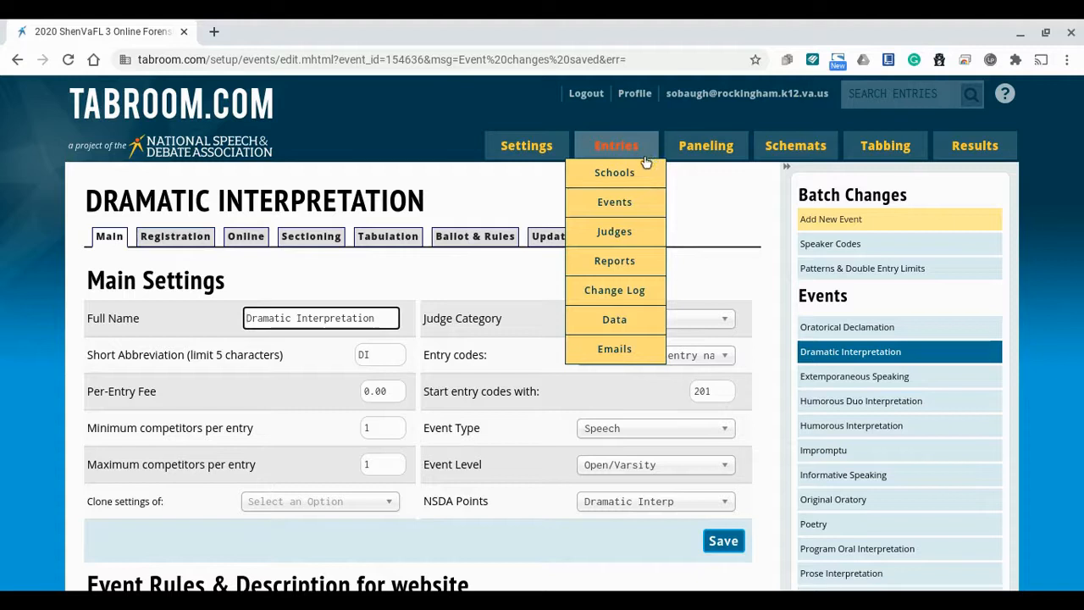
click(615, 327)
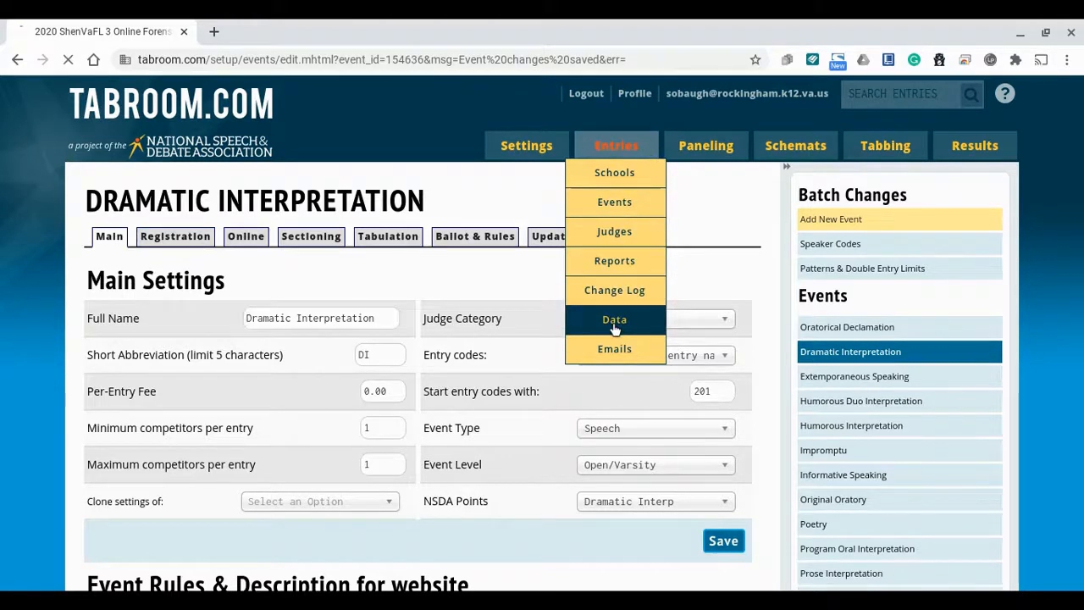
scroll(615, 330, down, 3)
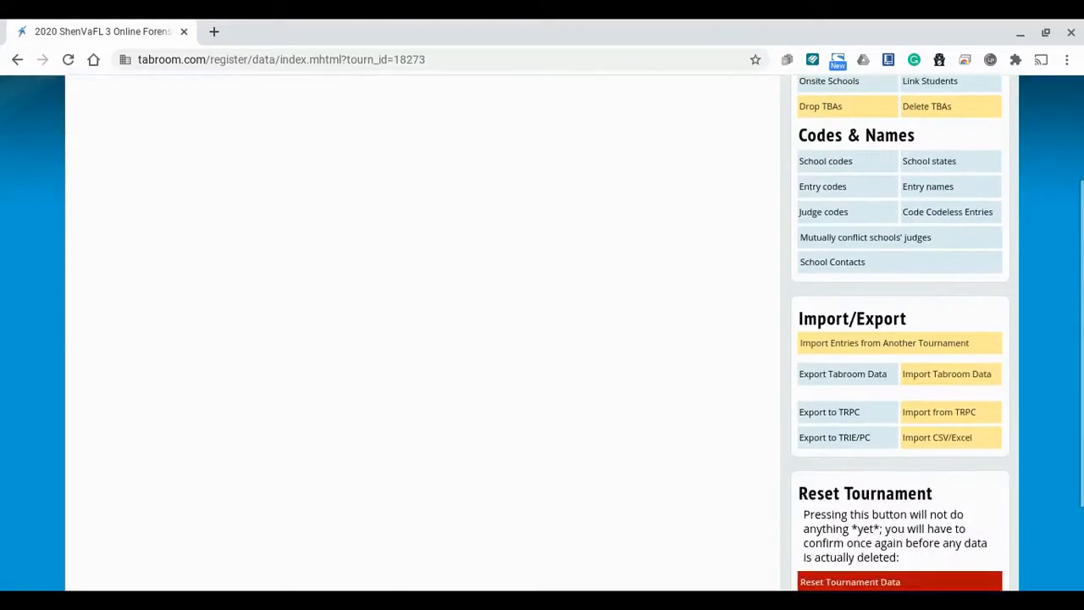
scroll(542, 332, down, 1)
click(810, 349)
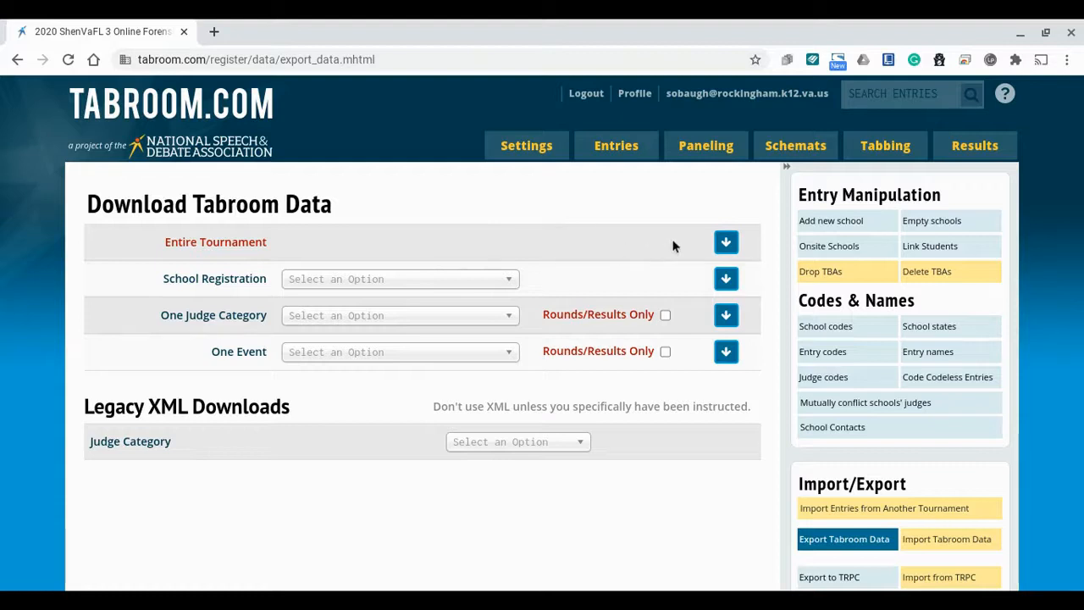
click(726, 244)
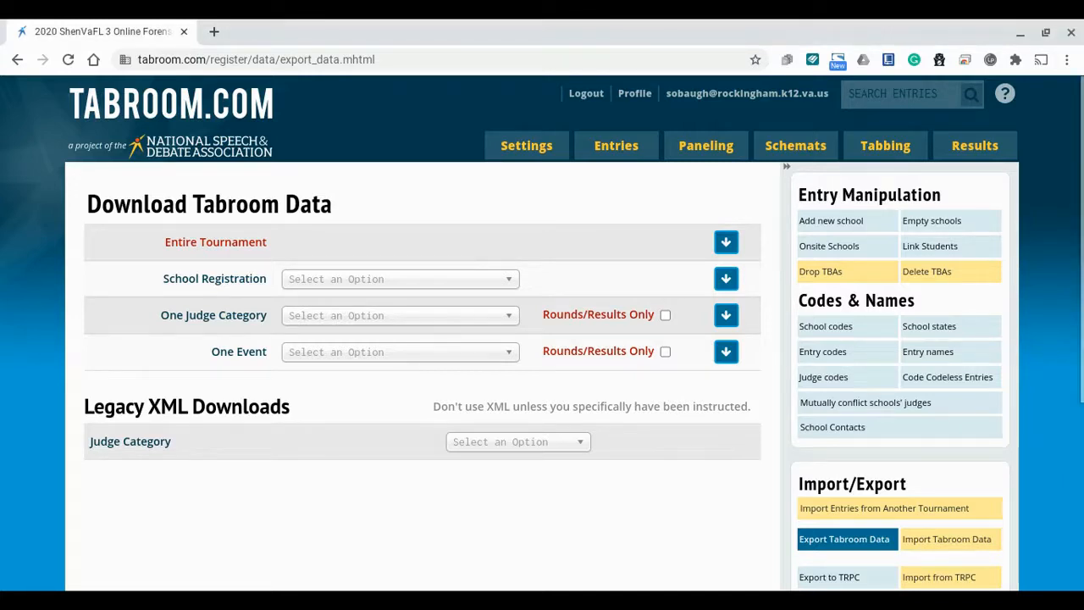
Step: Open the tournament's Tabroom data import page and bring up the file selection for an import
scroll(703, 199, down, 3)
scroll(703, 199, up, 3)
mouse_move(649, 148)
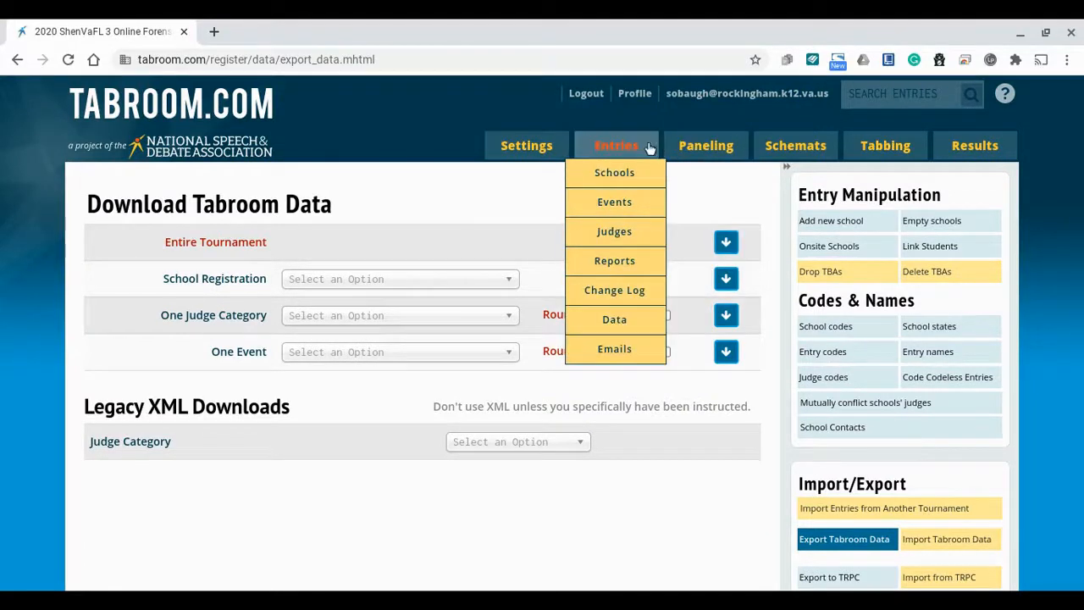
click(621, 323)
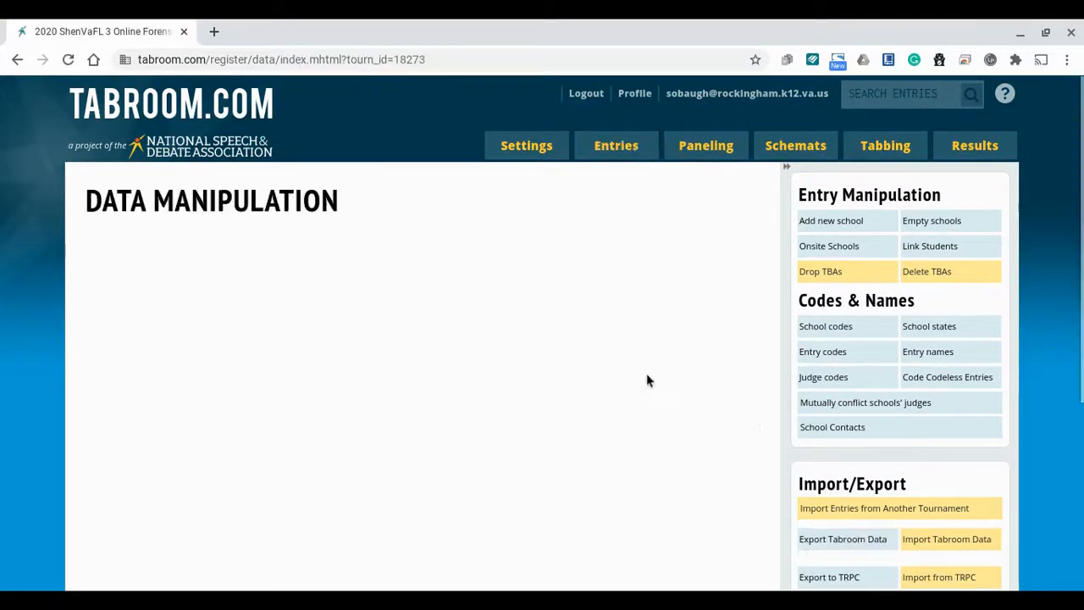
scroll(646, 381, down, 3)
click(946, 399)
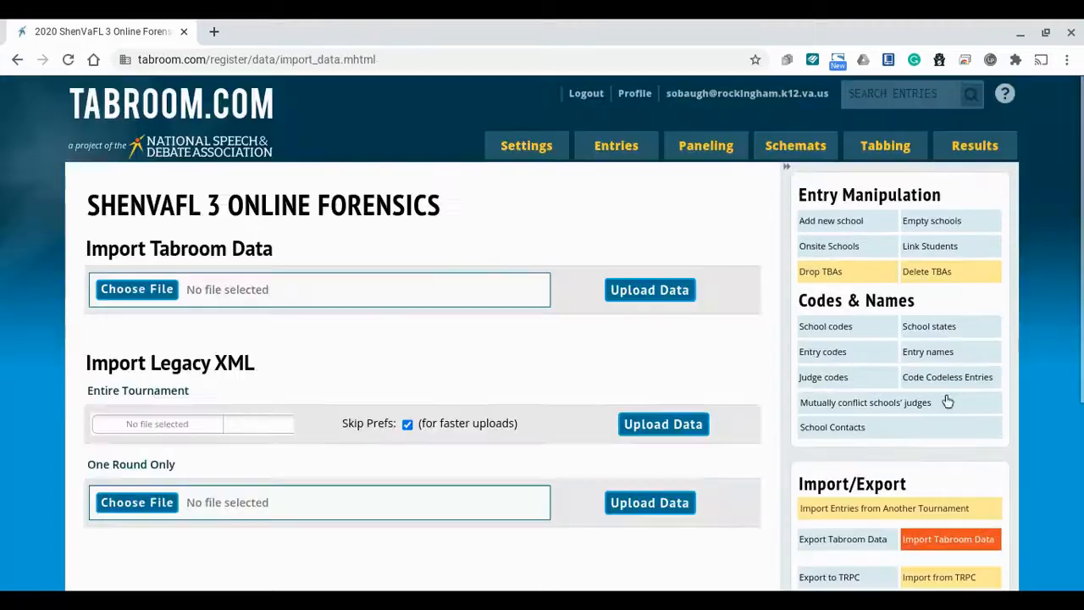
click(144, 287)
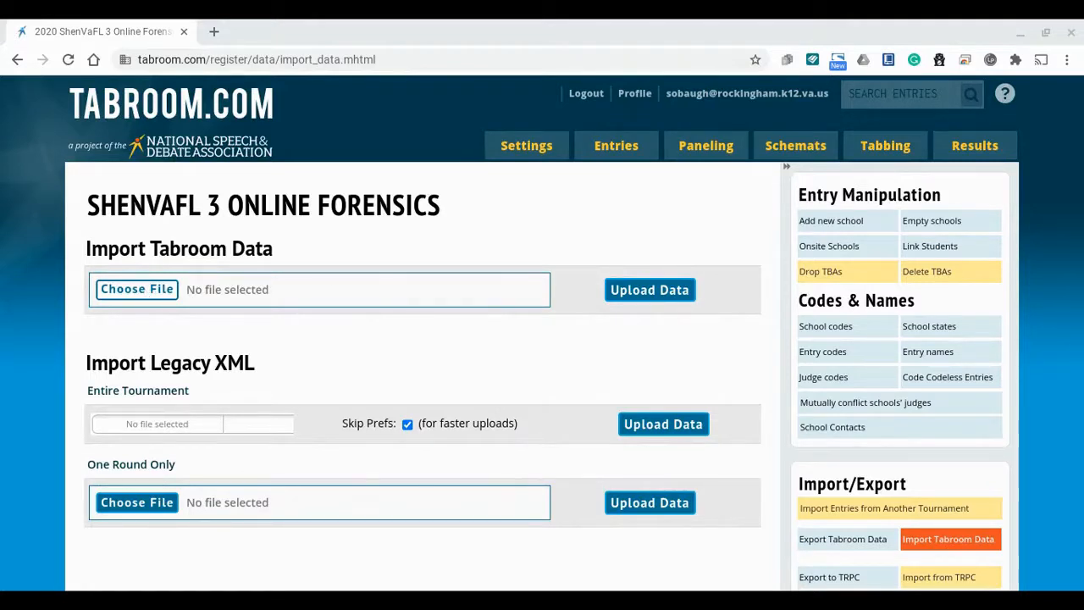
click(708, 534)
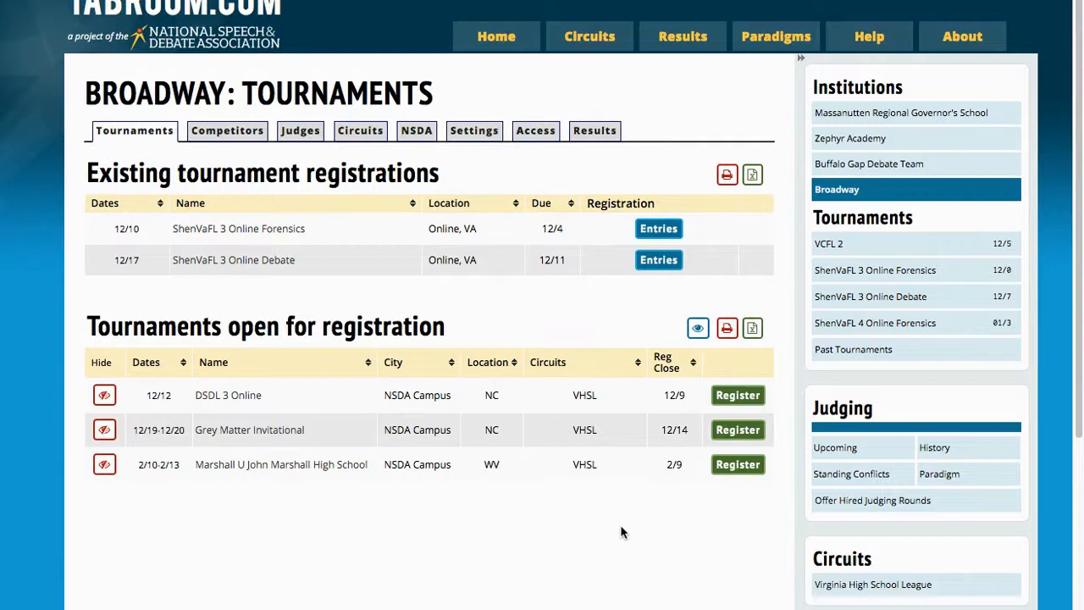
Step: Open the VCFL 2 tournament and view the Lincoln-Douglas Round 4 schematic
click(863, 250)
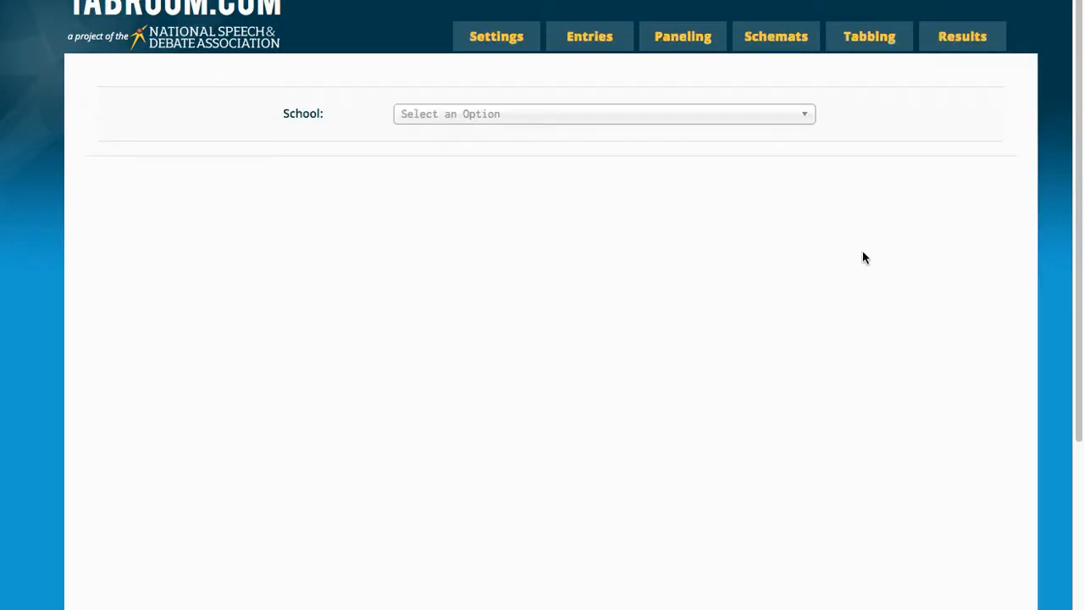
mouse_move(791, 41)
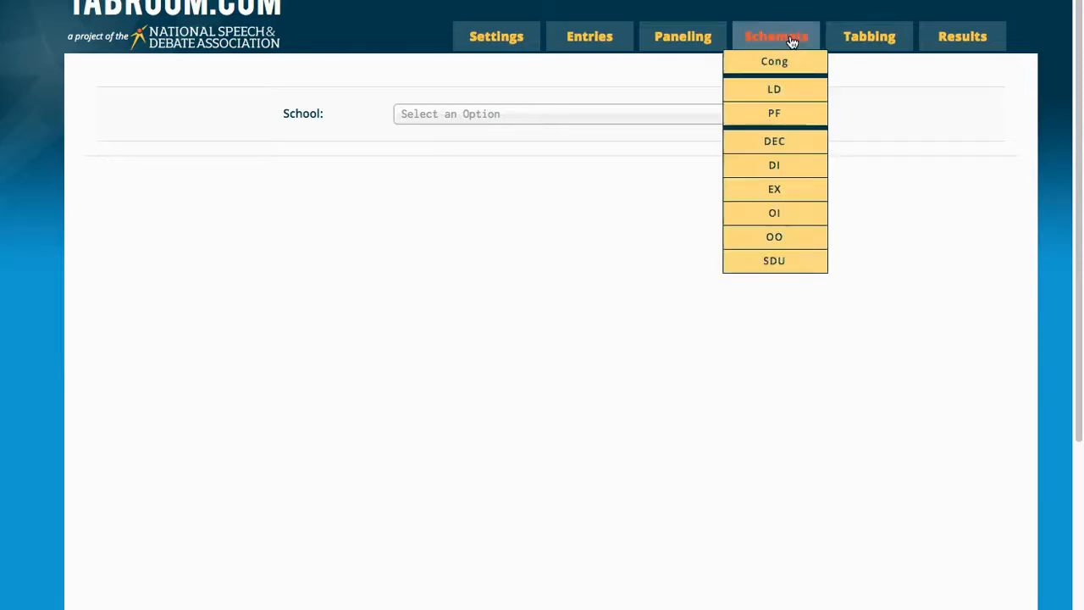
click(788, 98)
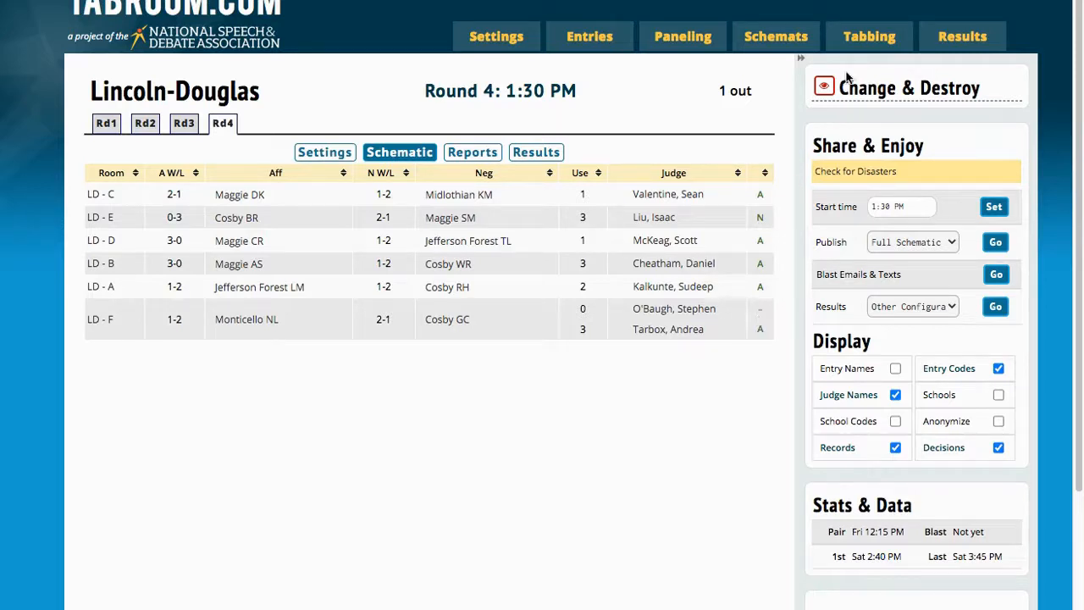
Step: Open the VCFL 2 status dashboard and filter it first by Speech events and finally by Debate events
mouse_move(863, 46)
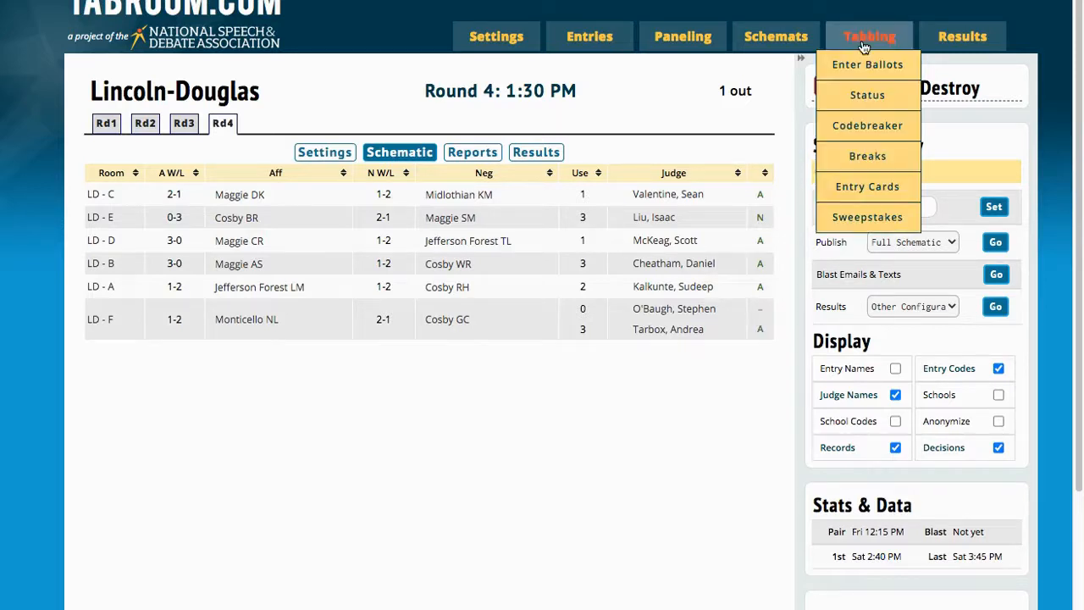
click(867, 97)
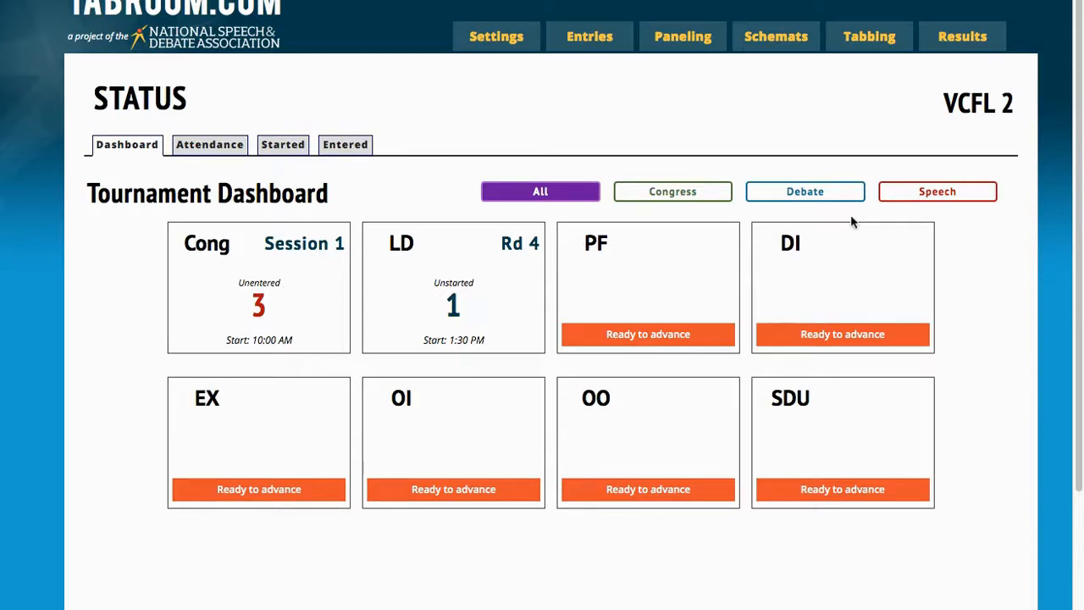
click(942, 192)
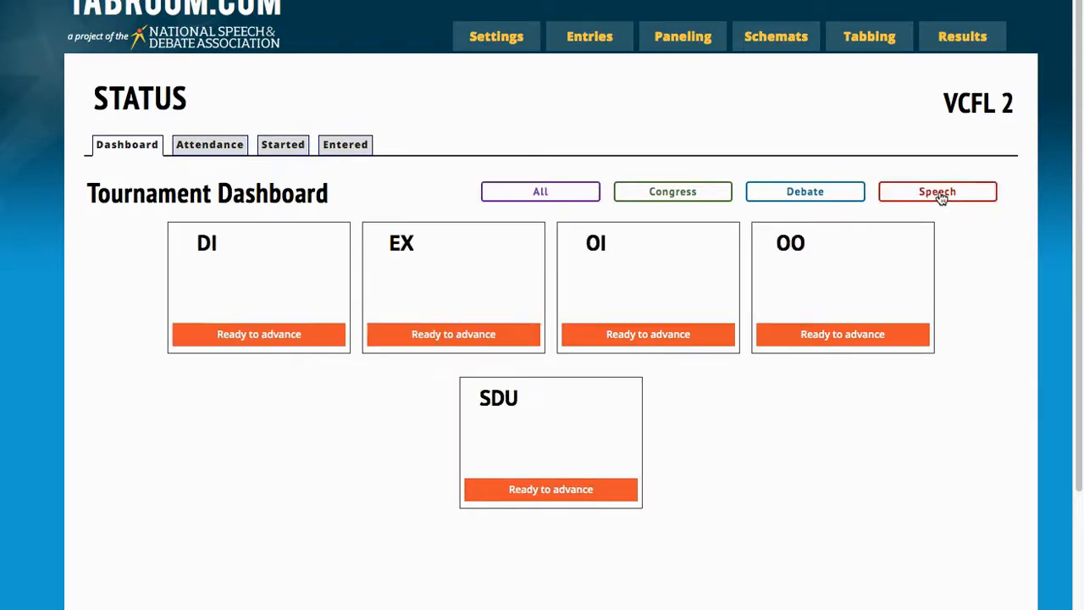
click(778, 194)
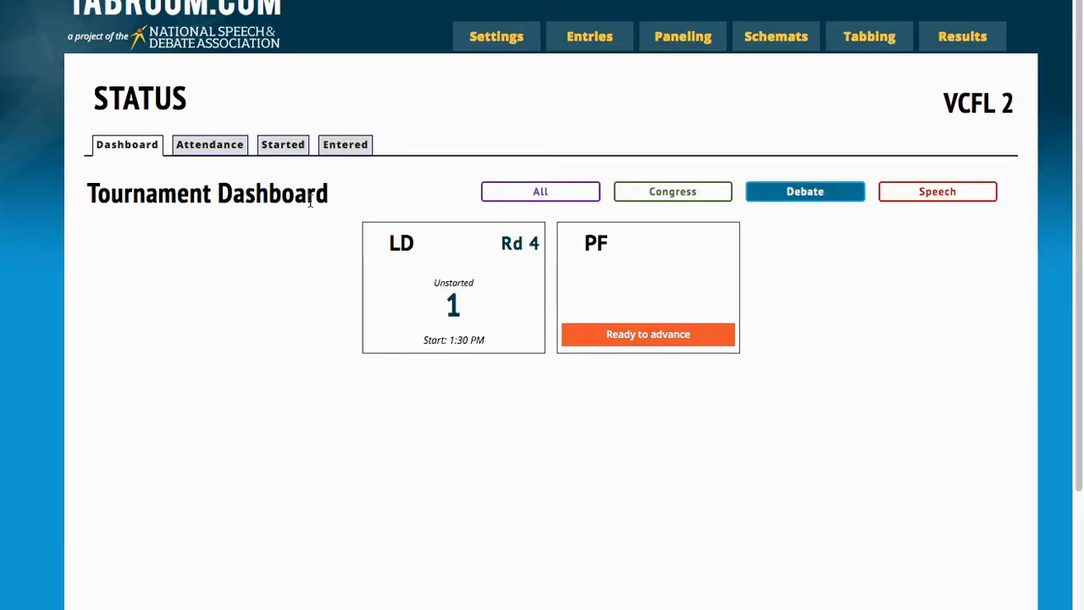
Step: Check the started LD Debate ballots for Round 4 (PF/LD) and view that round's results entry status
click(279, 147)
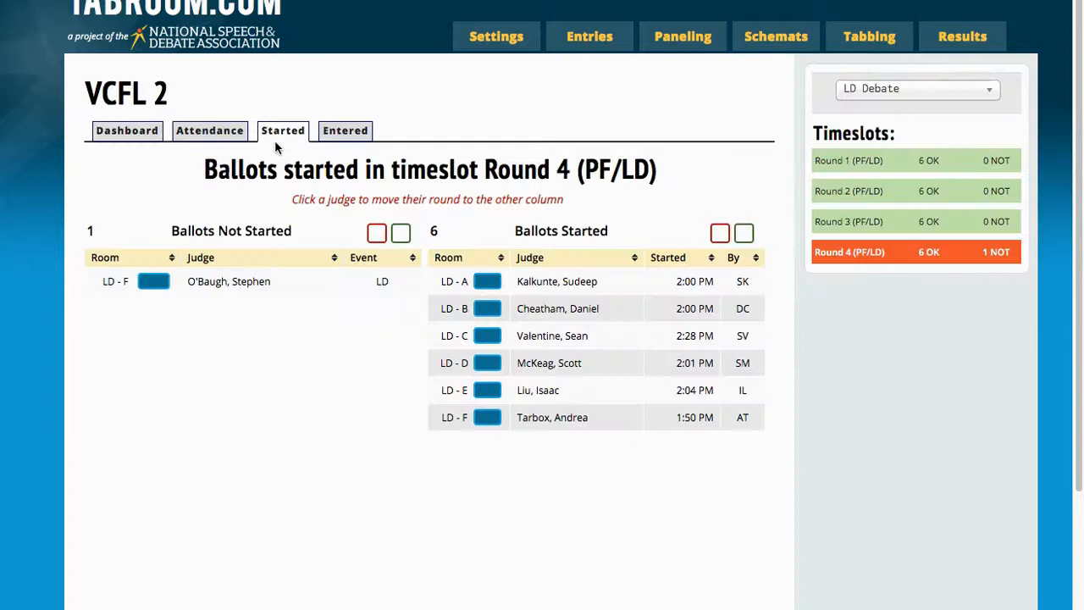
click(915, 95)
click(915, 94)
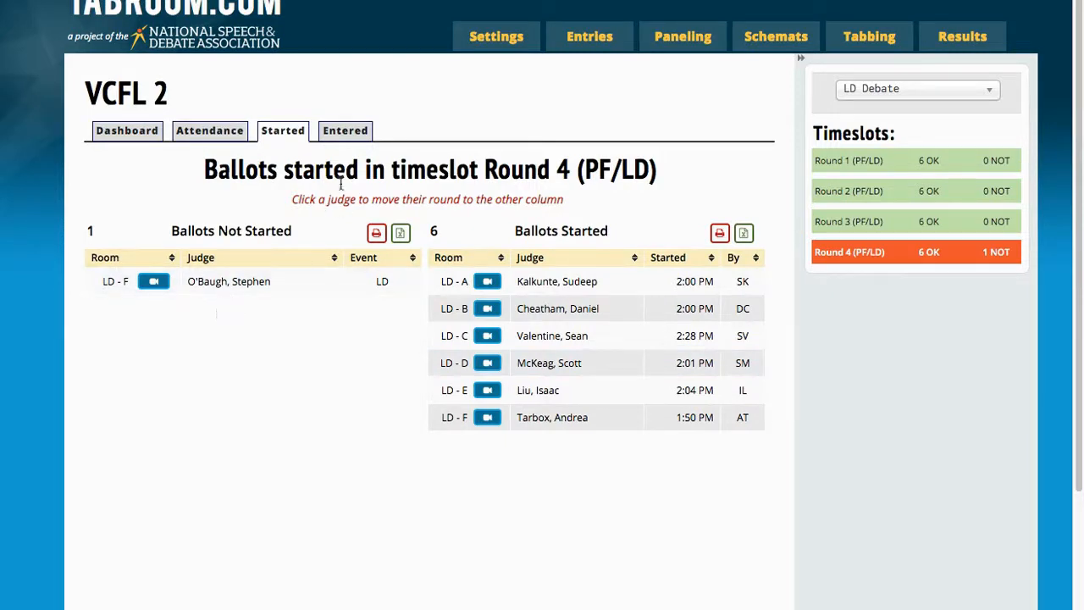
click(355, 134)
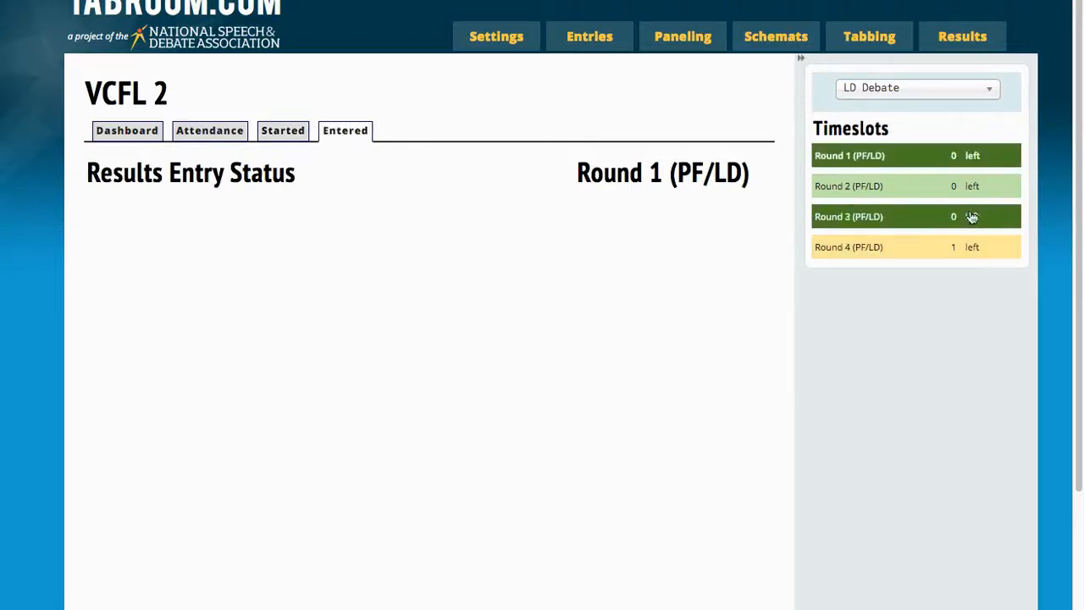
click(968, 253)
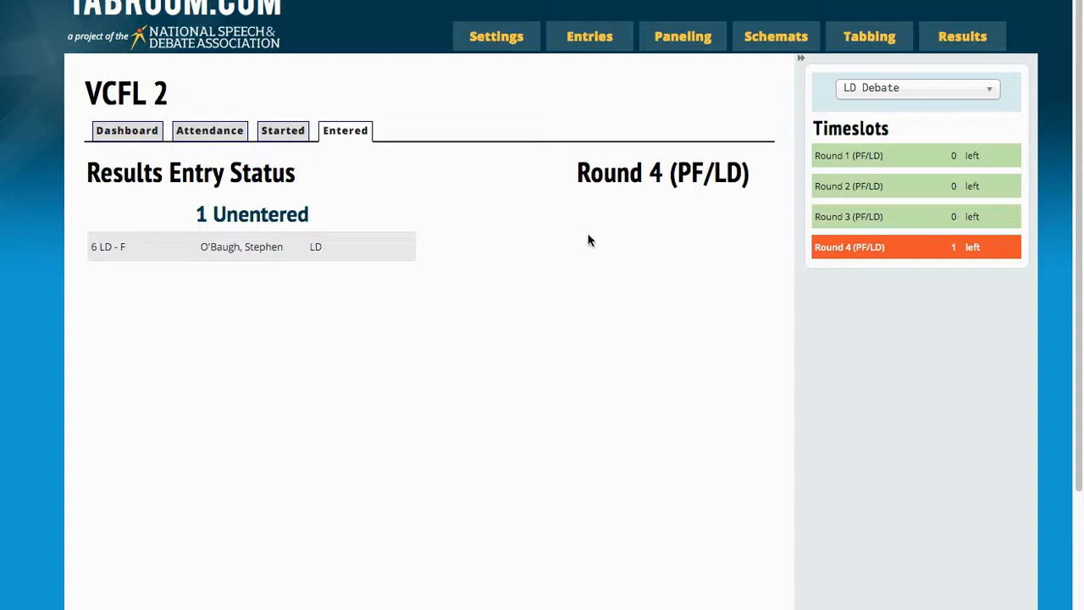
Step: View the Speech and/or Congress results entry status for Round 1 (Speech) and the started ballots for Session 1 (Congress)
click(869, 100)
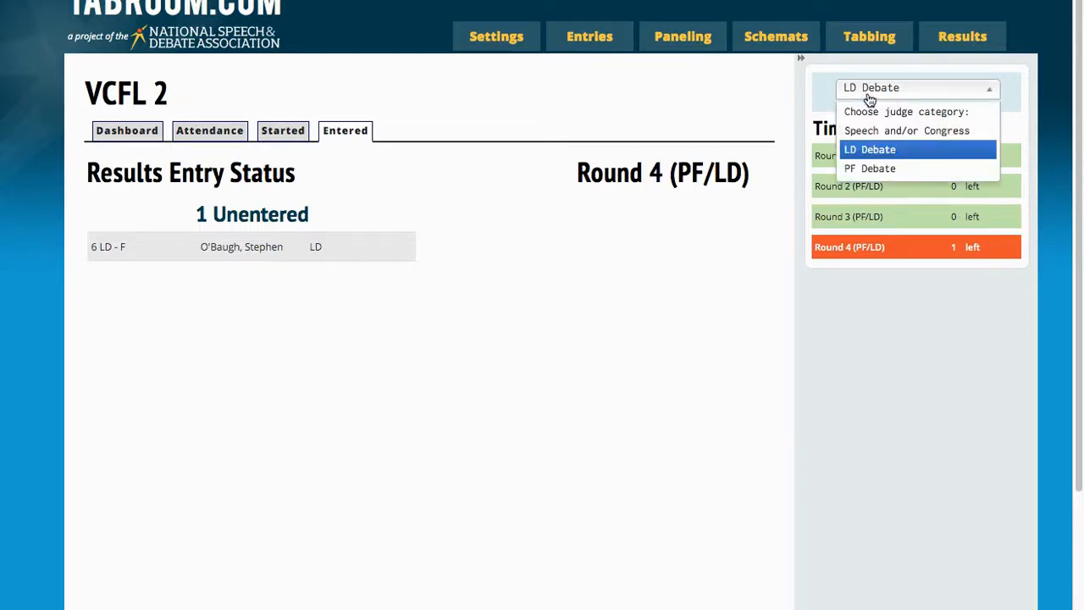
click(883, 134)
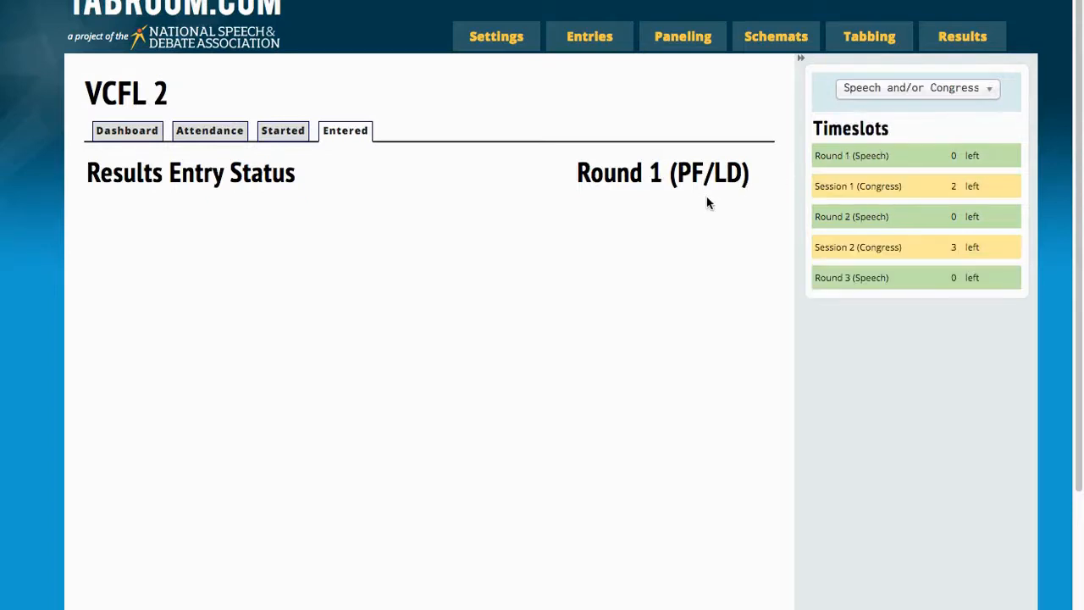
click(870, 160)
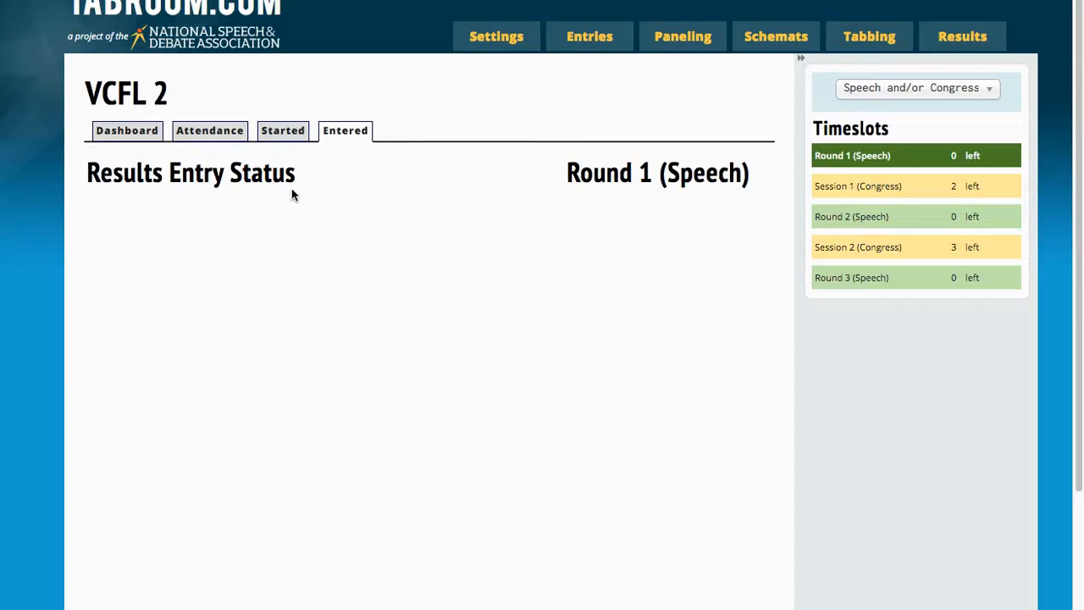
click(269, 141)
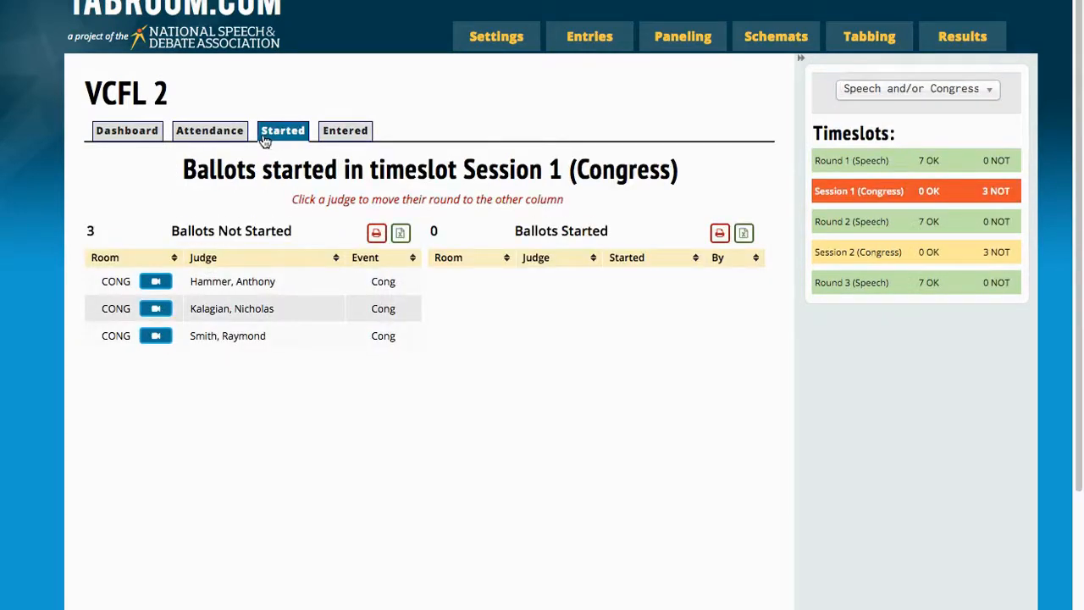
Step: Return to the tournament status dashboard and view the Dramatic Performance Round 3 schematic
click(216, 133)
click(138, 139)
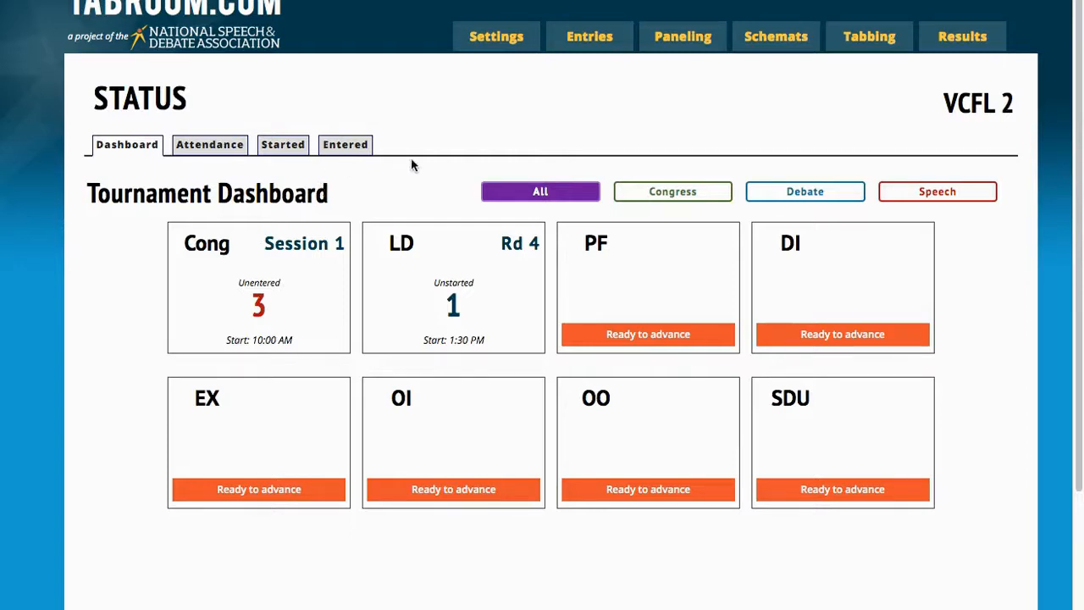
mouse_move(776, 37)
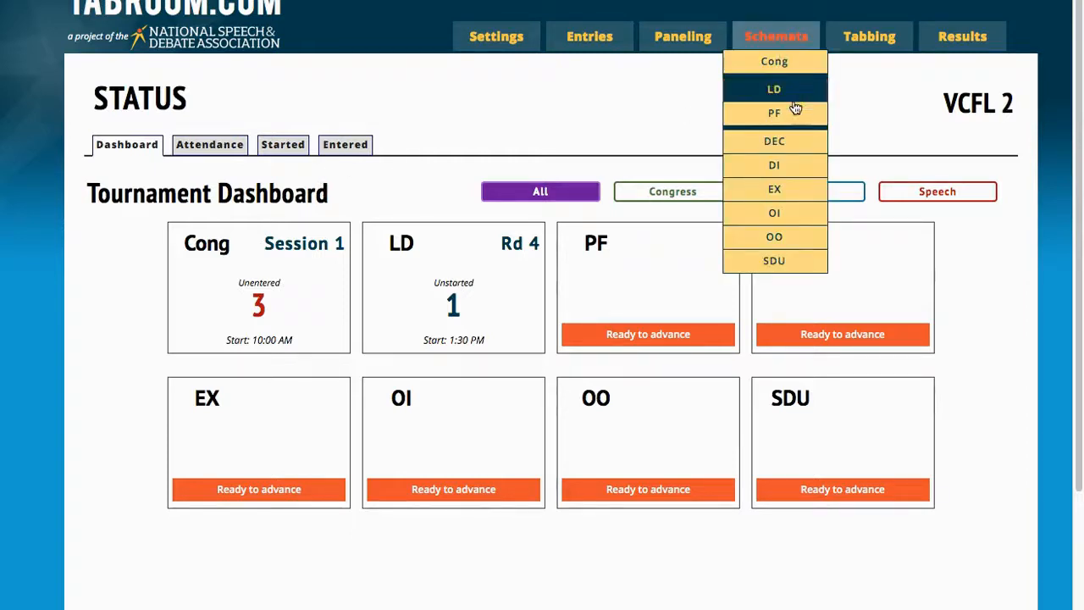
click(774, 165)
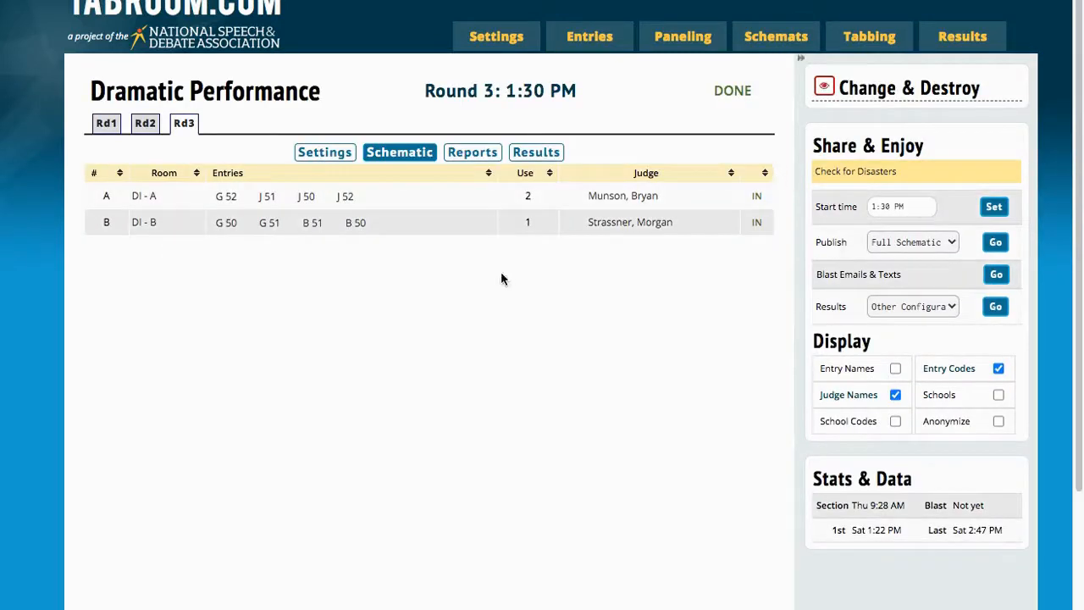
Step: Open ballot entry for the Speech and/or Congress category and filter it to the Dramatic Performance event
mouse_move(878, 36)
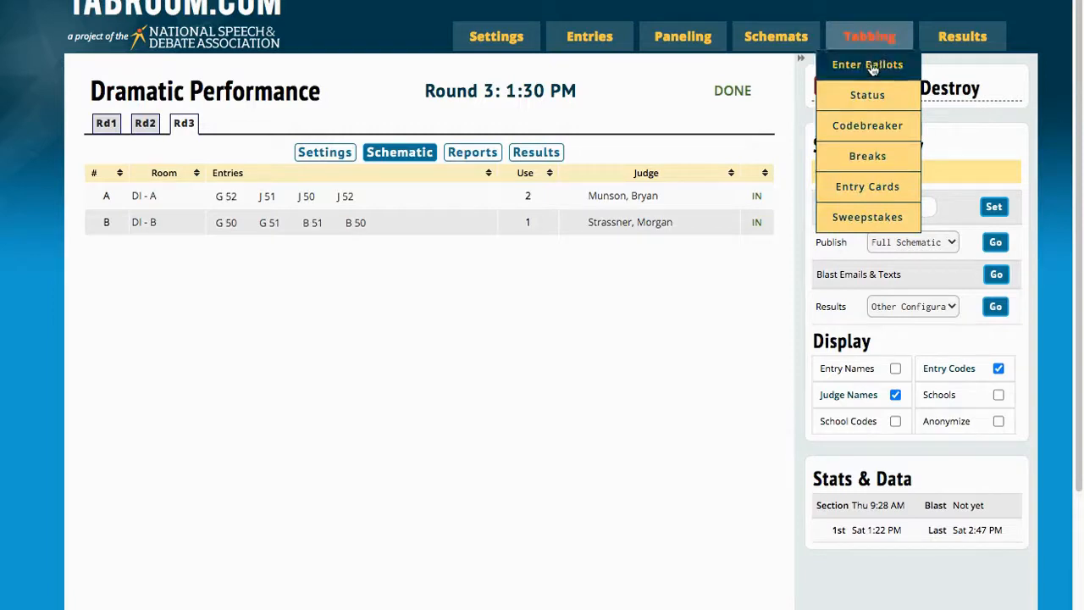
click(872, 66)
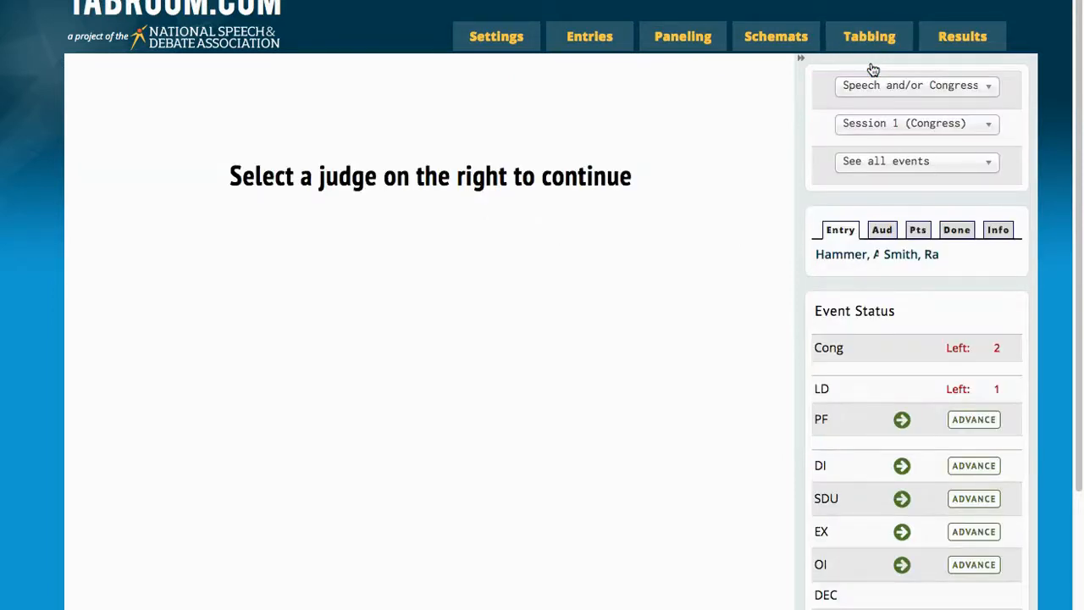
click(891, 97)
click(889, 122)
click(890, 123)
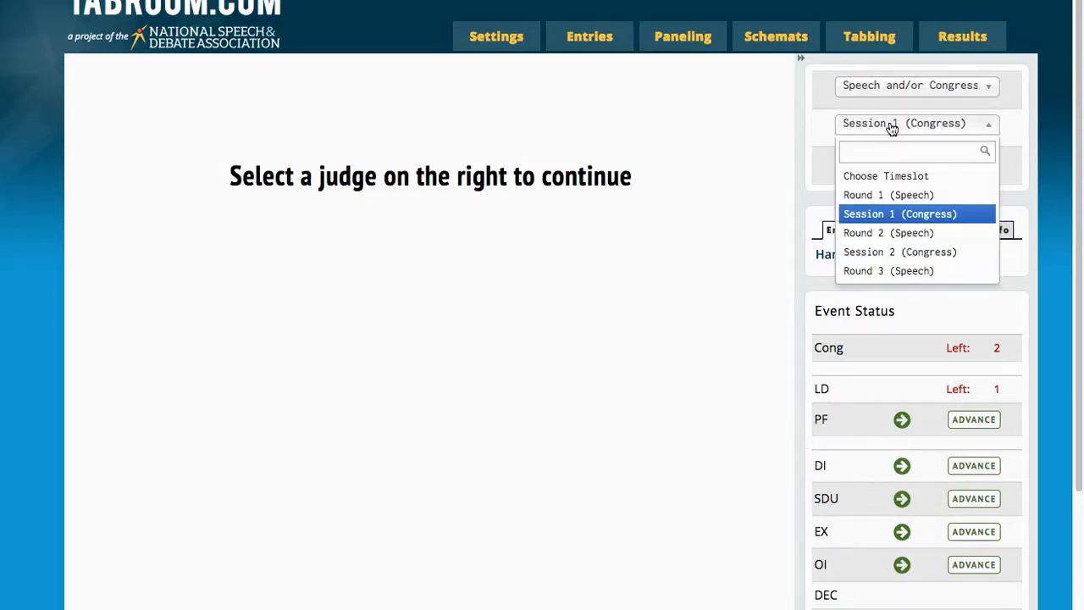
click(890, 195)
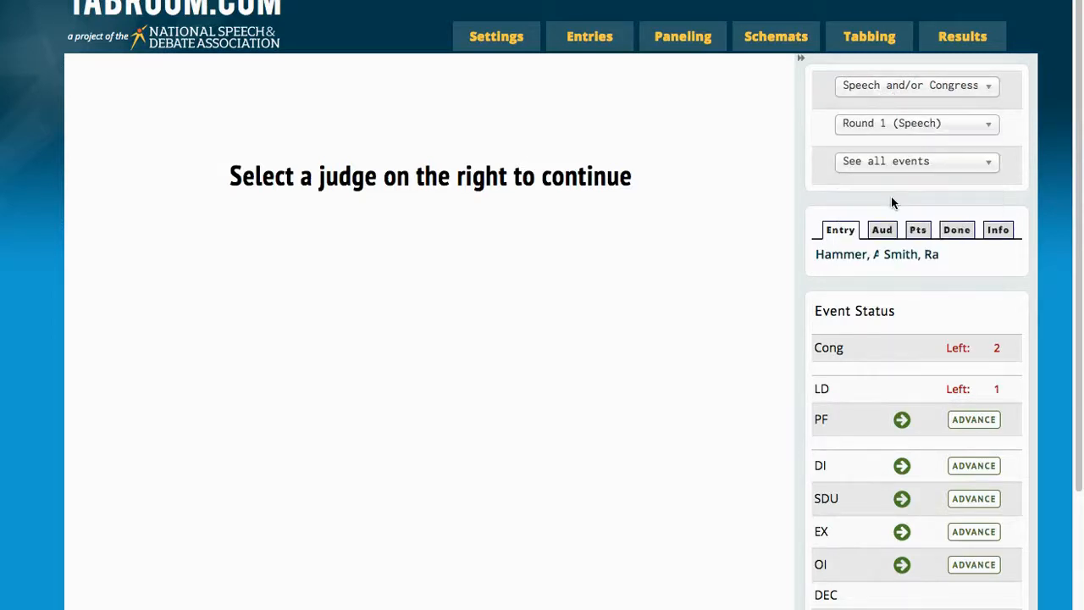
click(900, 161)
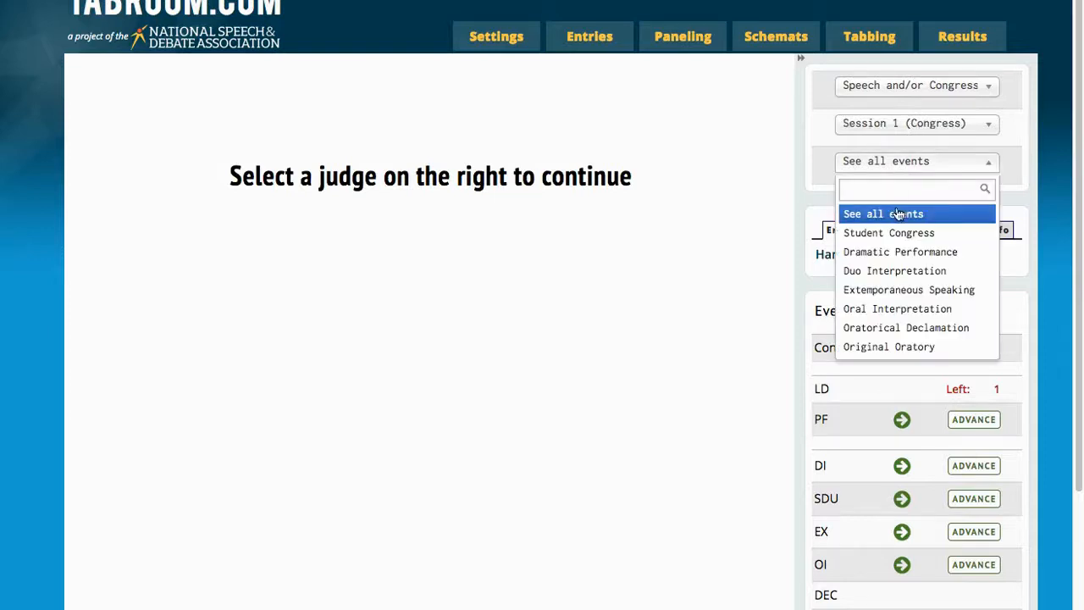
click(901, 258)
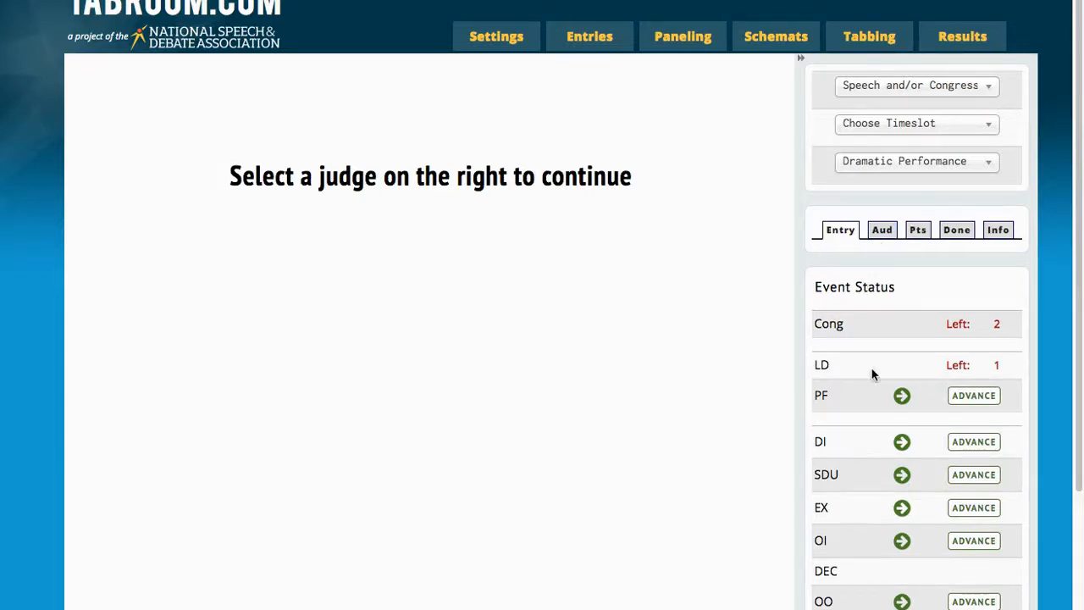
Step: Choose Round 1 of Dramatic Performance and look through its judge lists for points and completed ballots
click(882, 229)
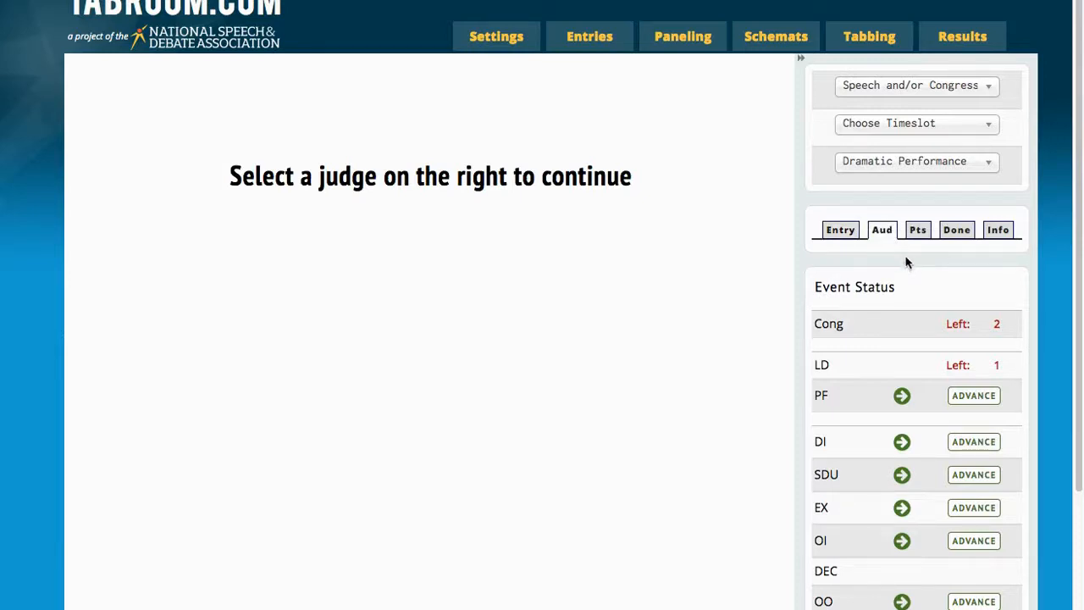
click(921, 231)
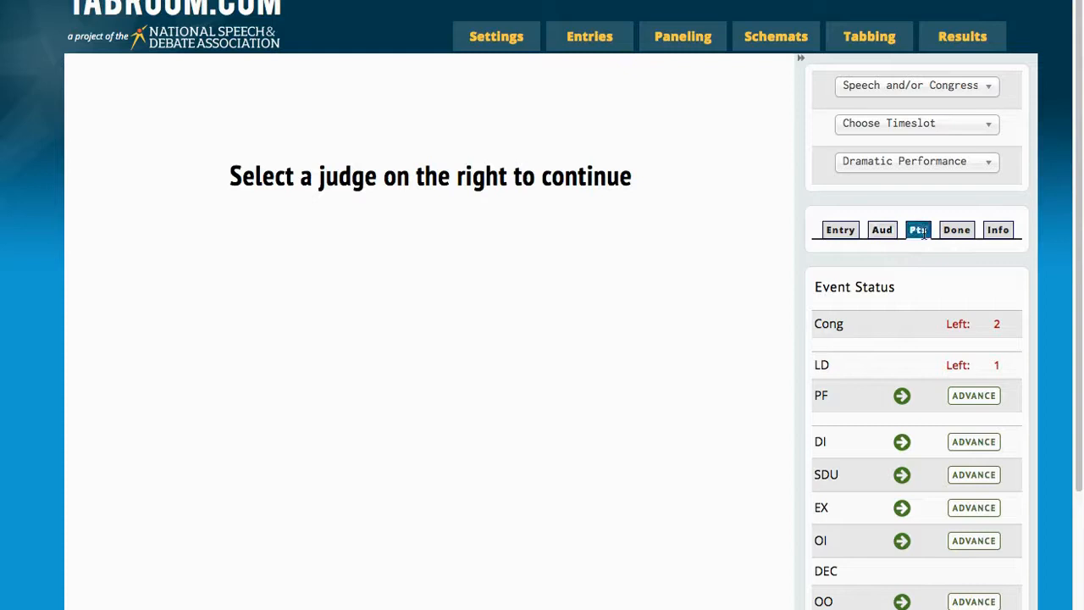
click(956, 231)
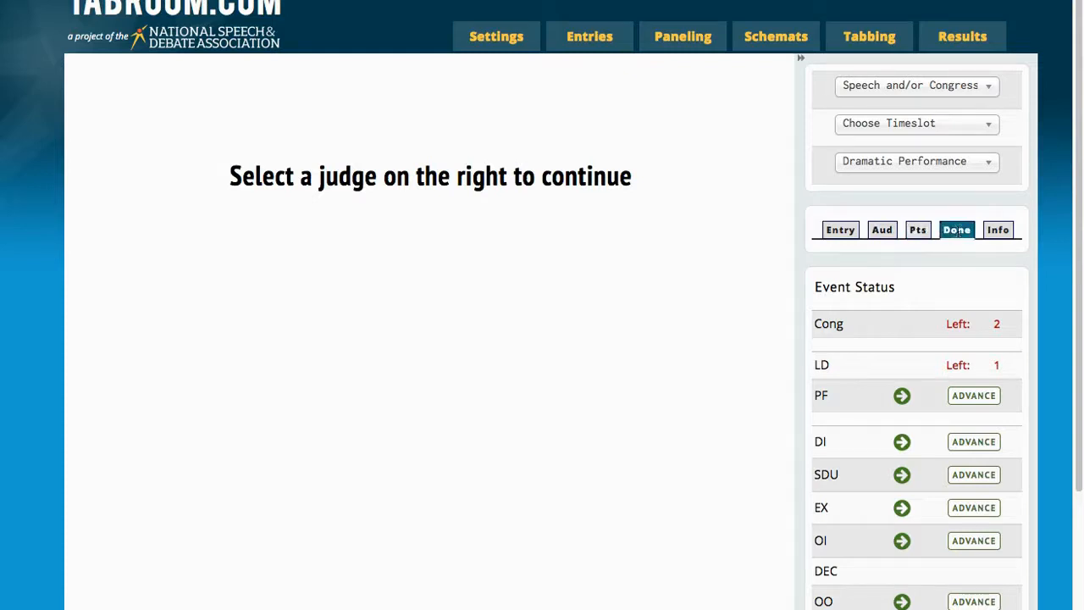
click(935, 124)
click(923, 168)
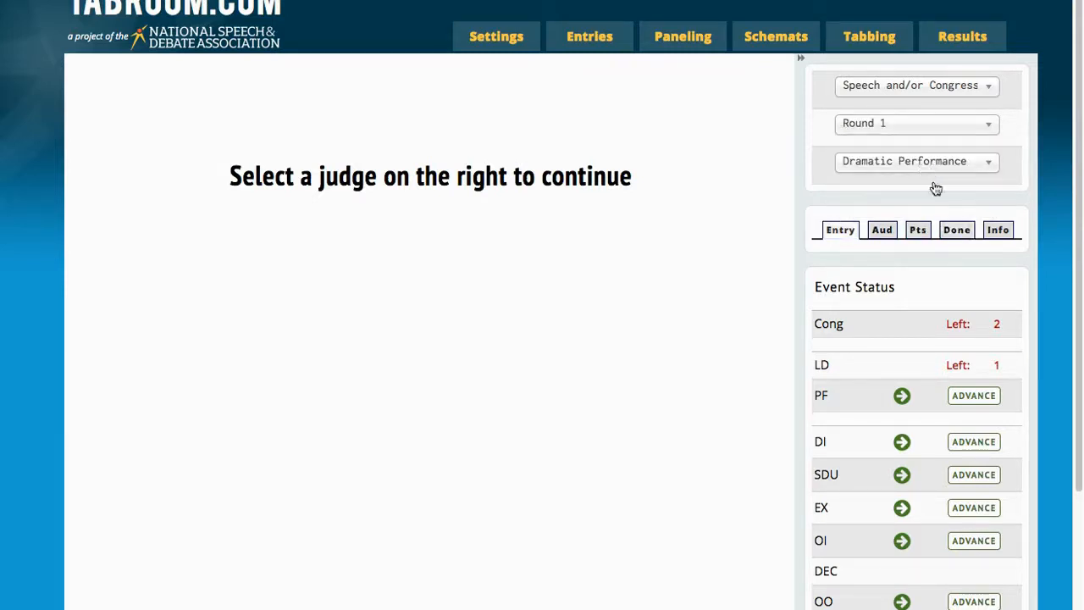
click(919, 230)
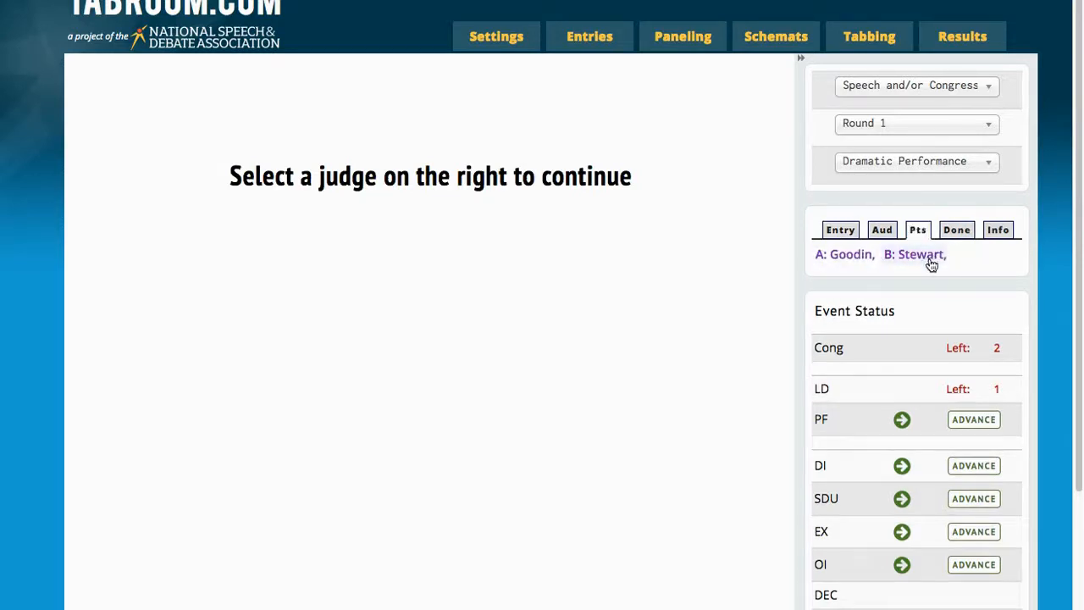
click(956, 231)
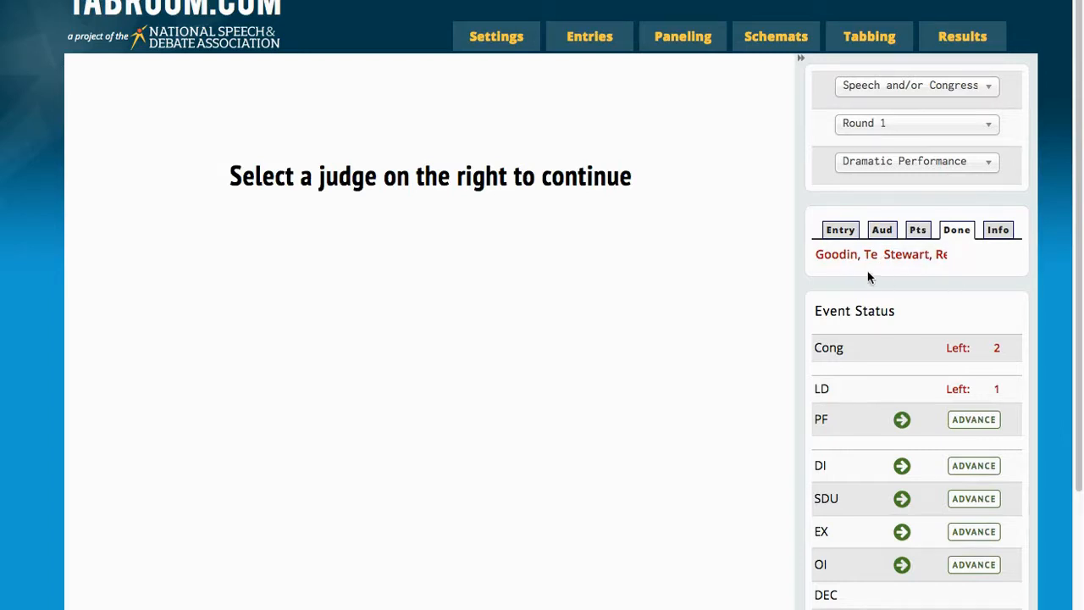
Step: Open the completed Section A ballot of Dramatic Performance Round 1, force edit its results and save them
click(838, 265)
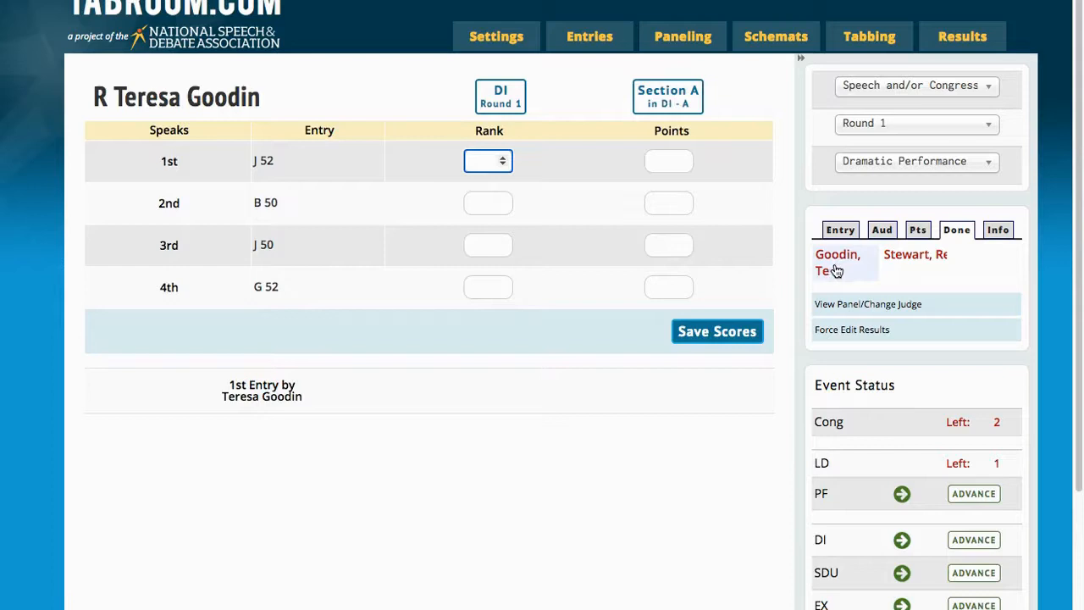
click(842, 333)
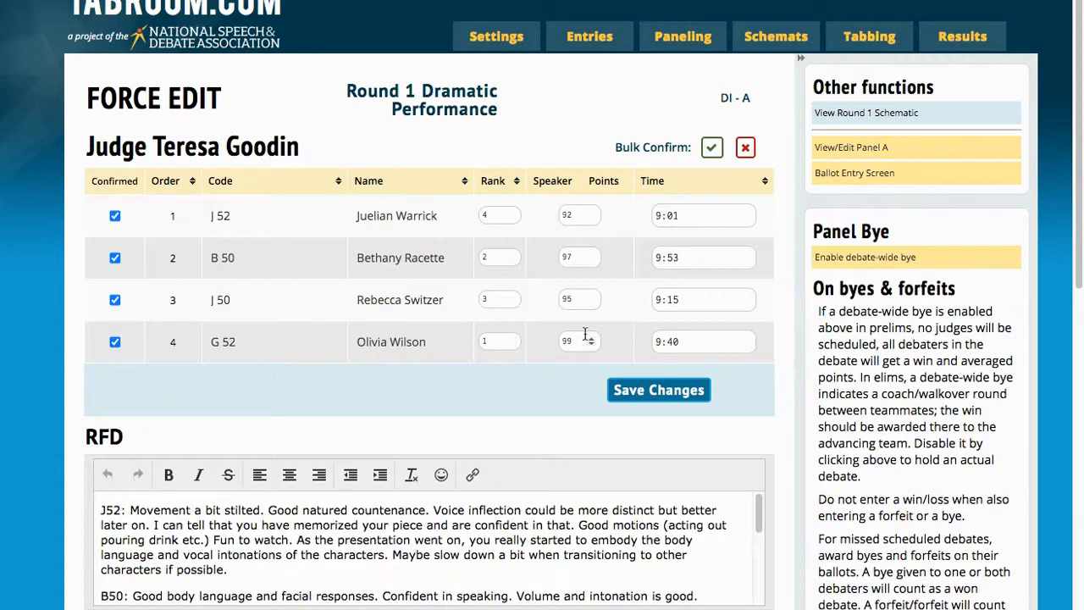
click(683, 395)
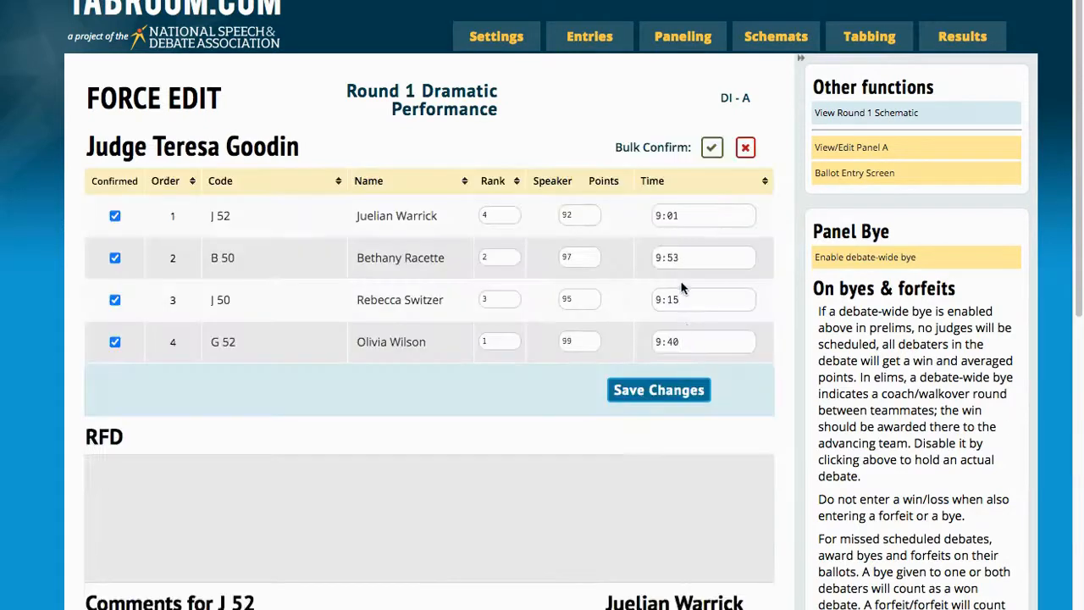
Step: View the Lincoln-Douglas Round 4 schematic and open the tabulation settings of the Dramatic Performance event
mouse_move(777, 41)
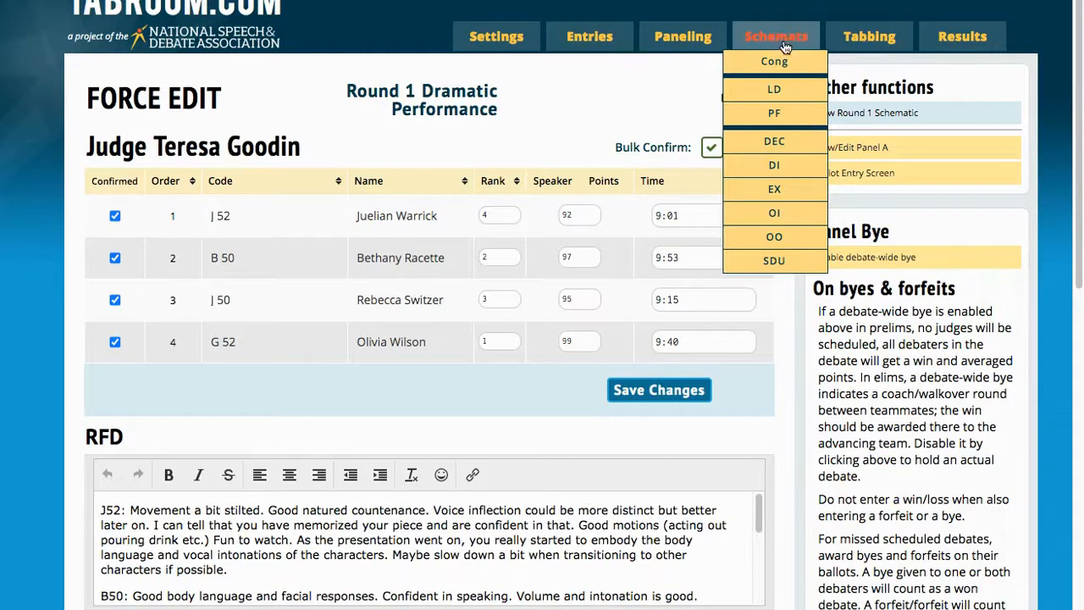
click(774, 89)
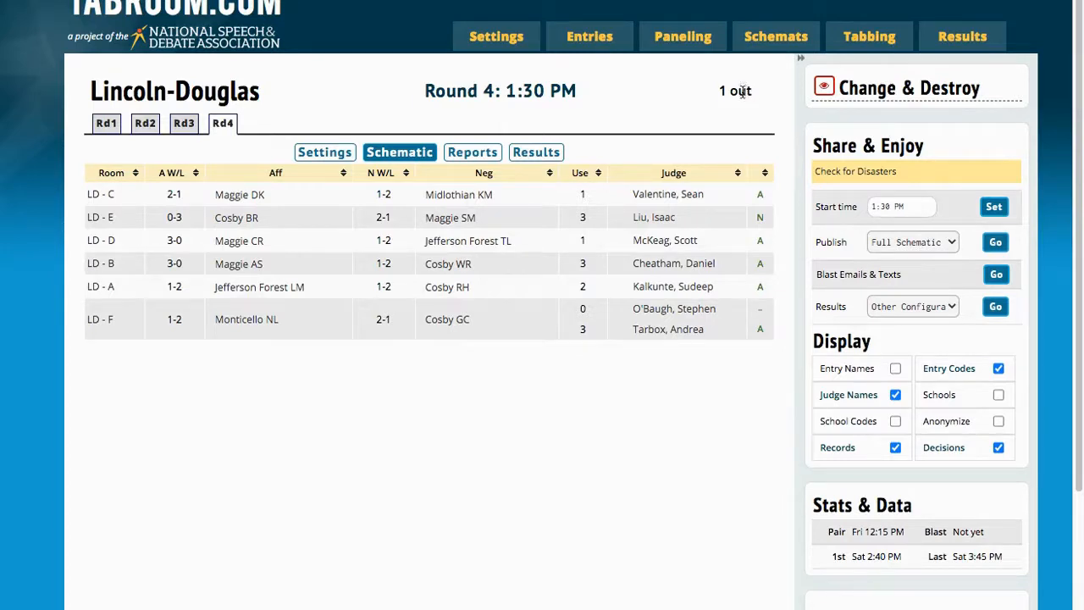
mouse_move(503, 43)
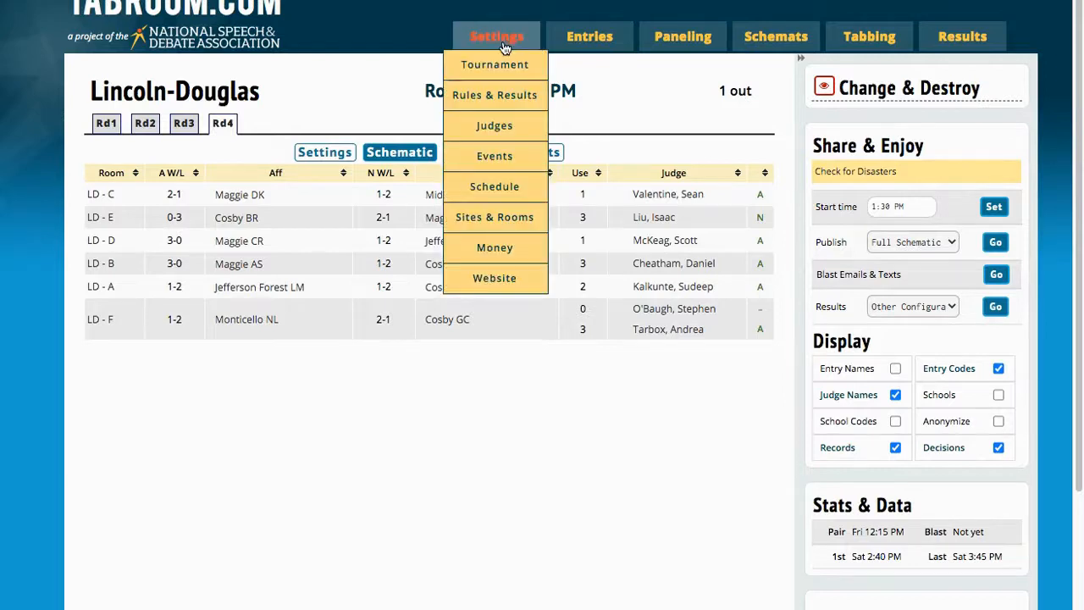
click(497, 162)
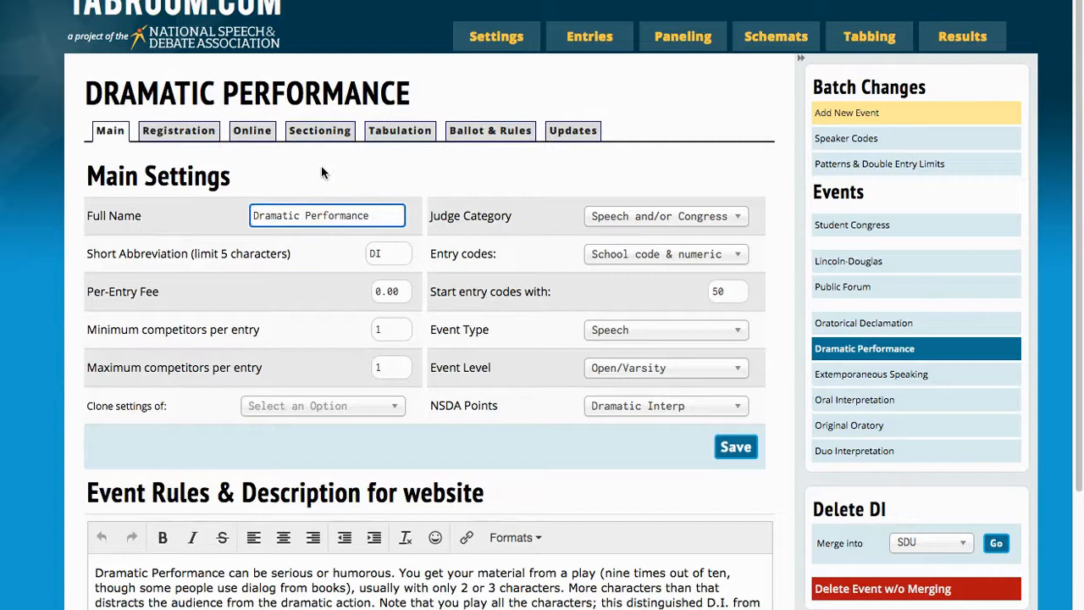
click(370, 134)
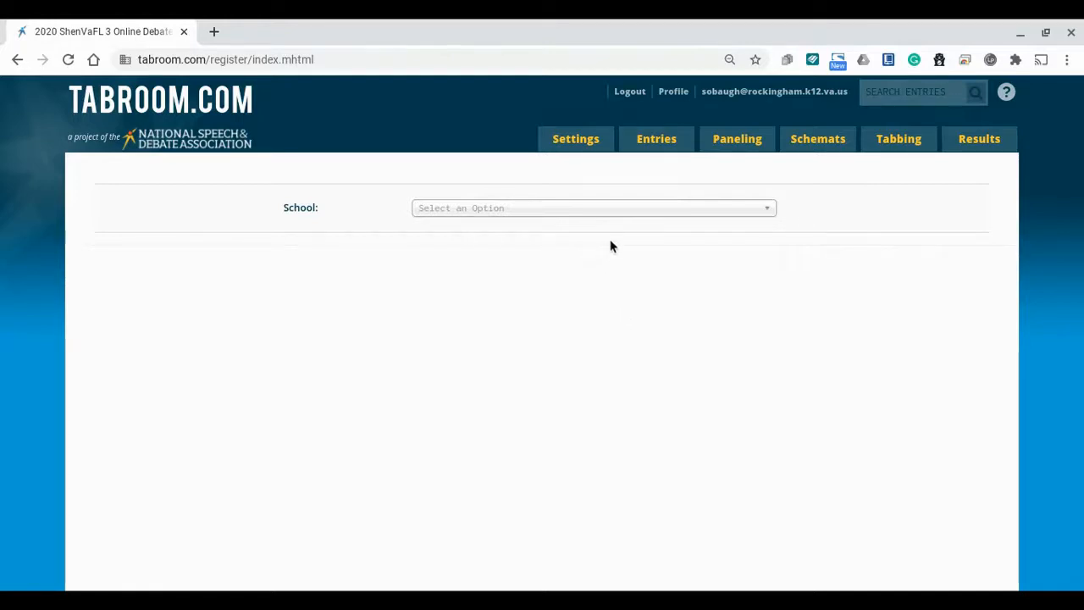
Step: Open the Lincoln-Douglas round schedule of the ShenVaFL 3 tournament and save Round 4 with the Hi/Hi type
mouse_move(592, 150)
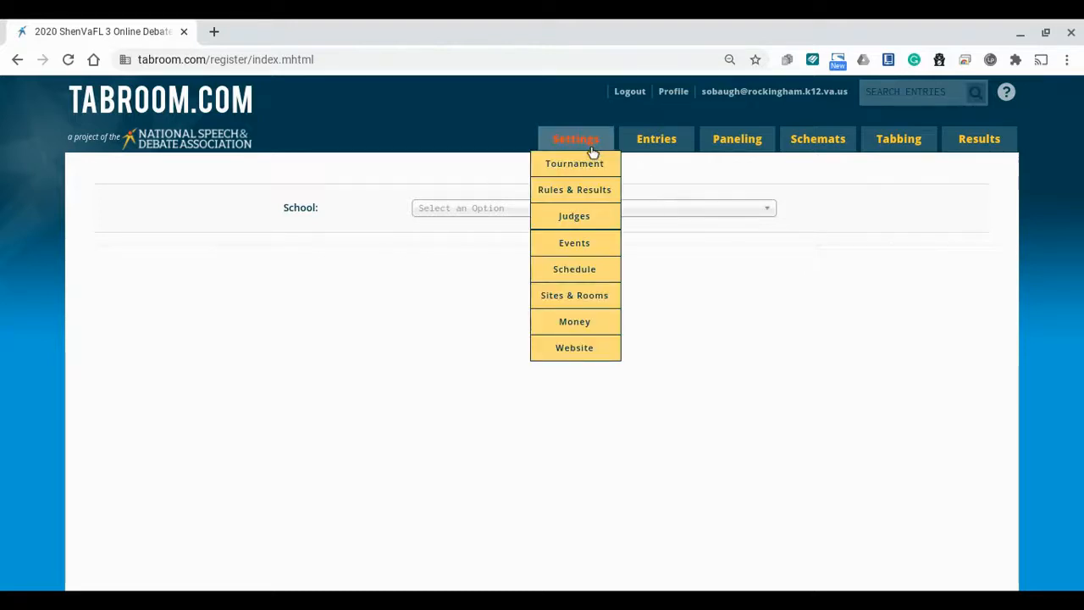
click(593, 279)
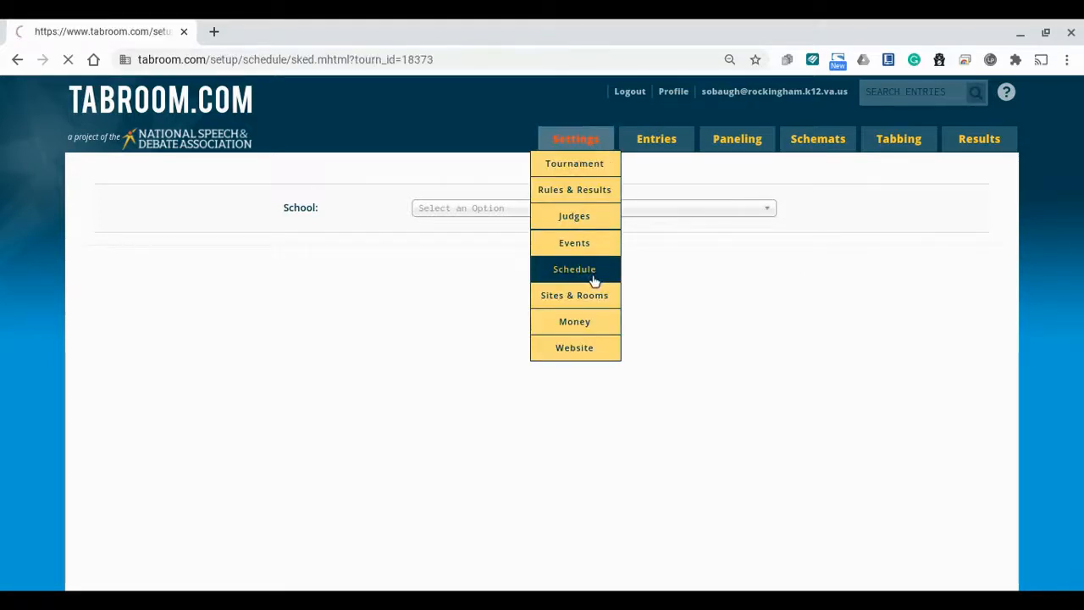
scroll(272, 366, down, 1)
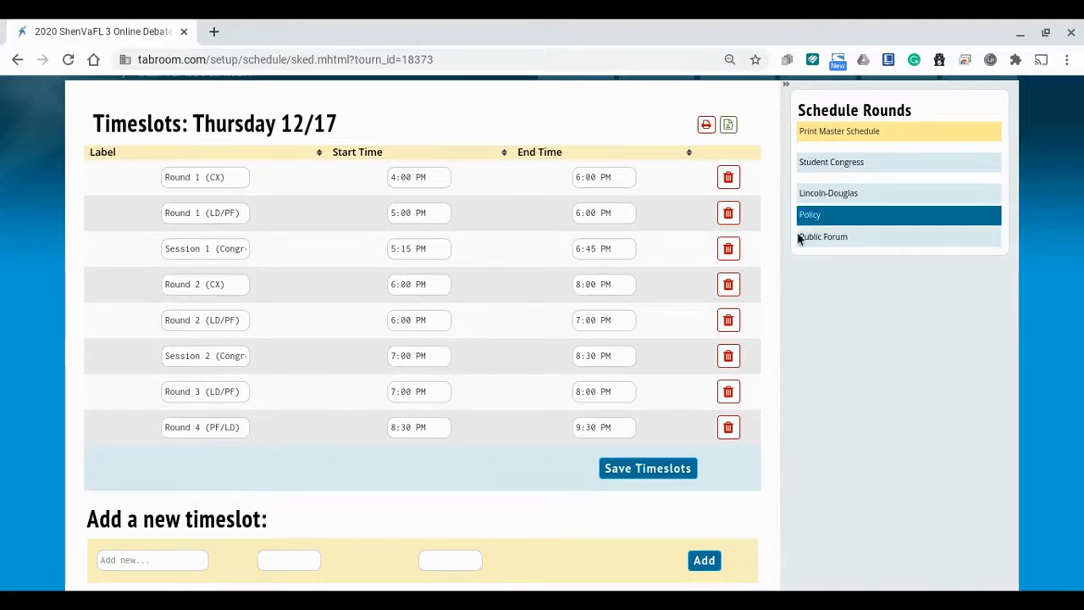
click(830, 195)
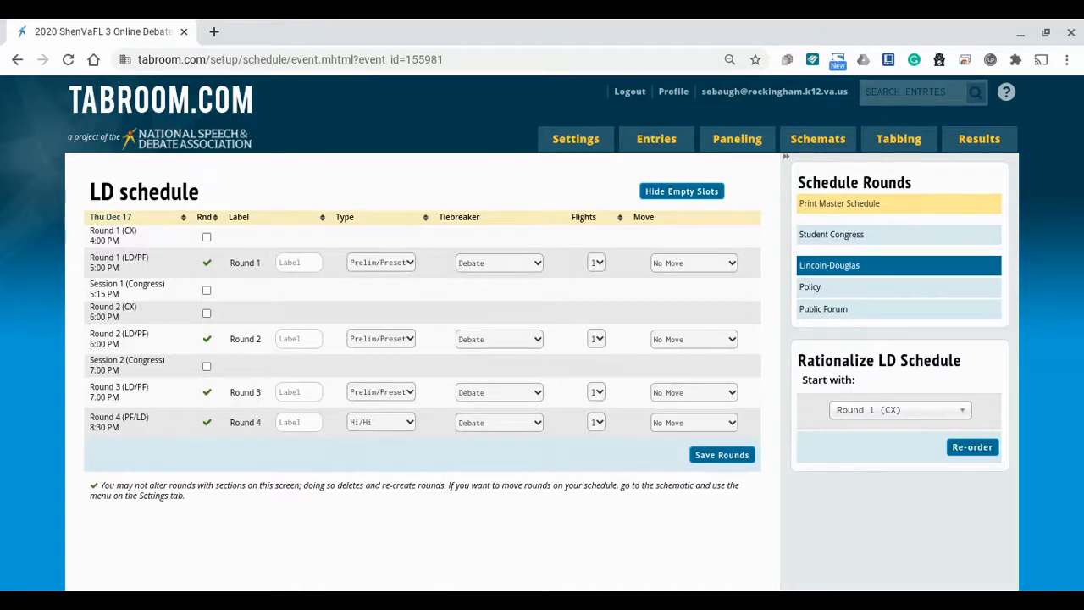
click(380, 422)
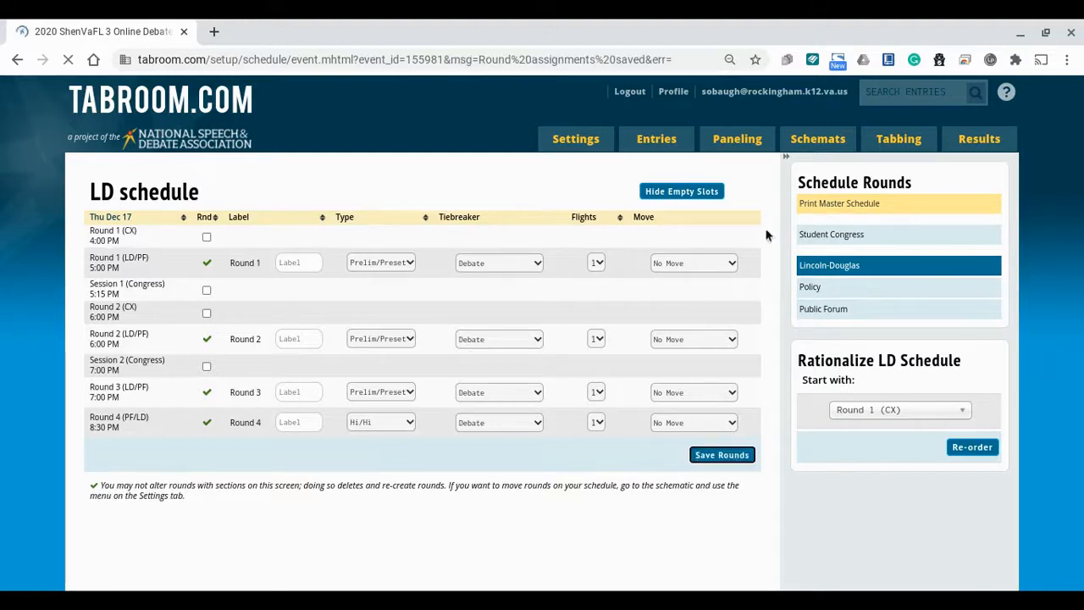
Step: Open the Lincoln-Douglas Round 4 schematic and toggle the visibility of its Change & Destroy options
mouse_move(821, 150)
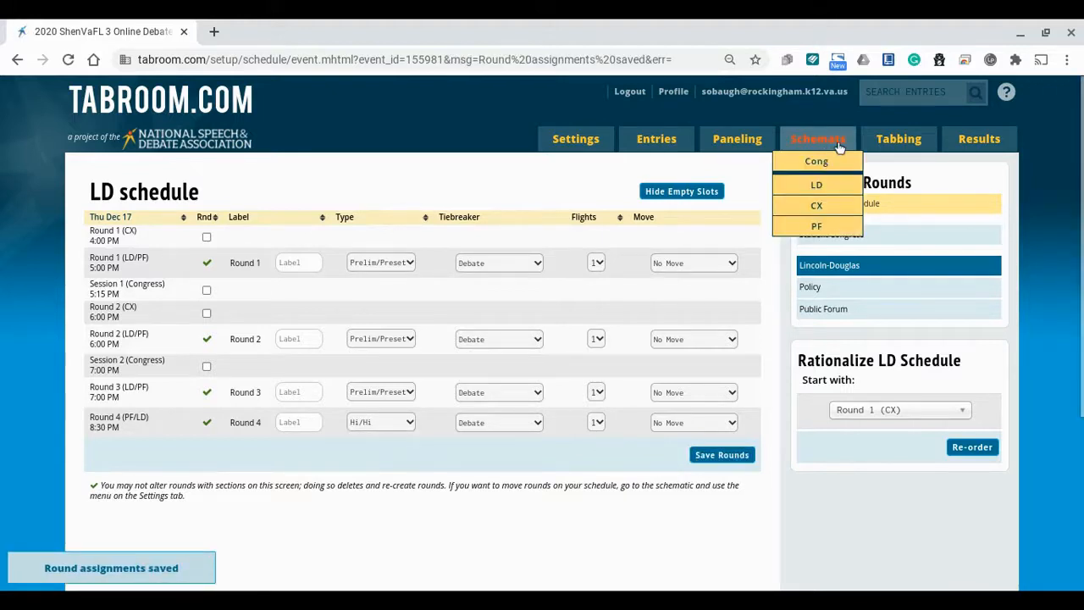
click(818, 186)
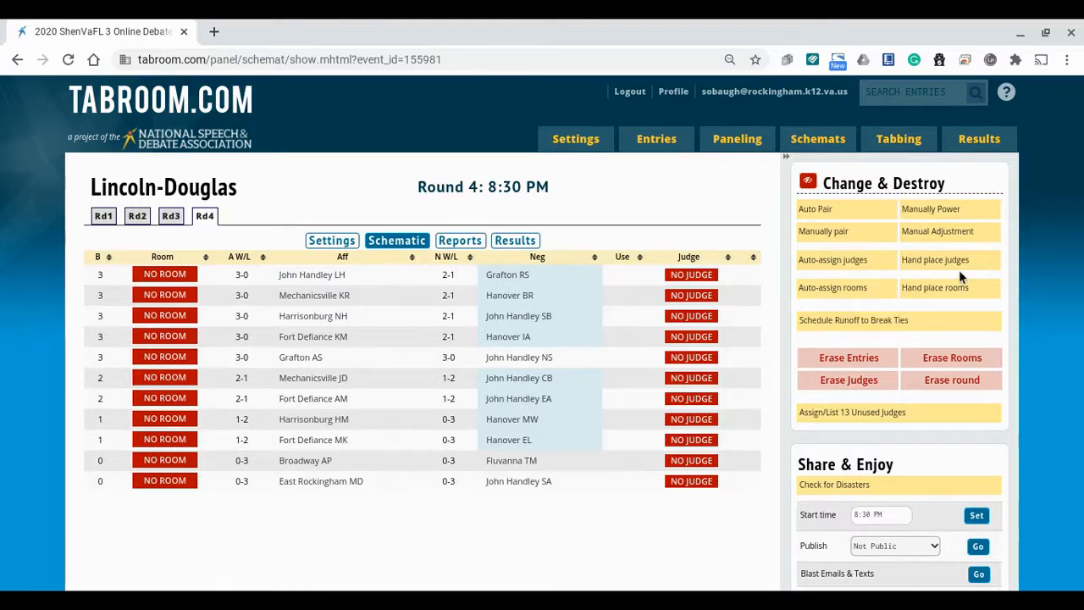
click(807, 182)
click(807, 182)
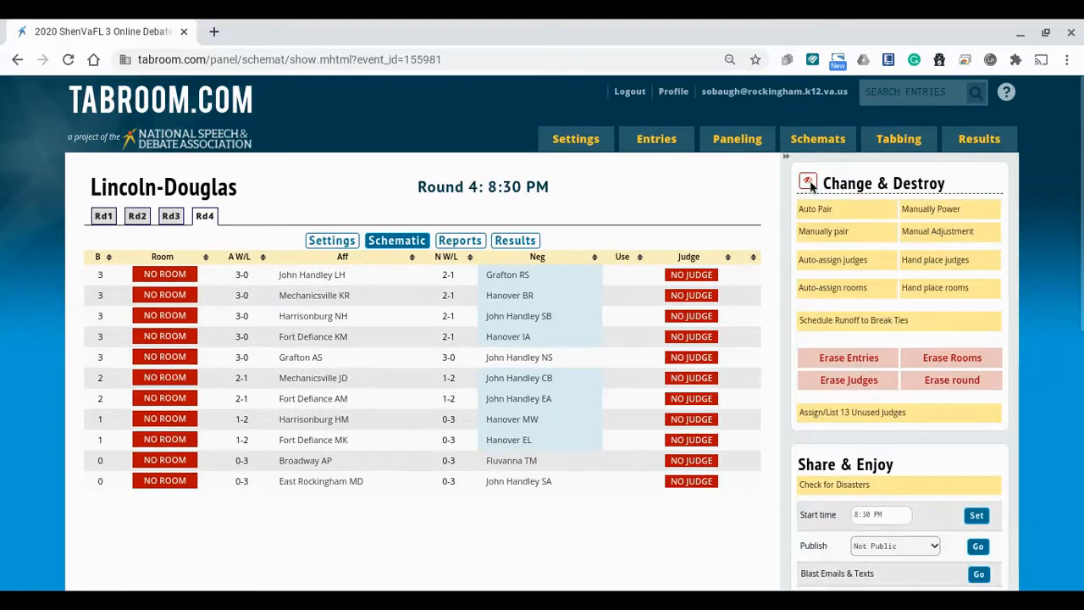
Step: Erase the entire Lincoln-Douglas Round 4, confirming with "Delete Round 4", and auto-pair the round again
click(978, 383)
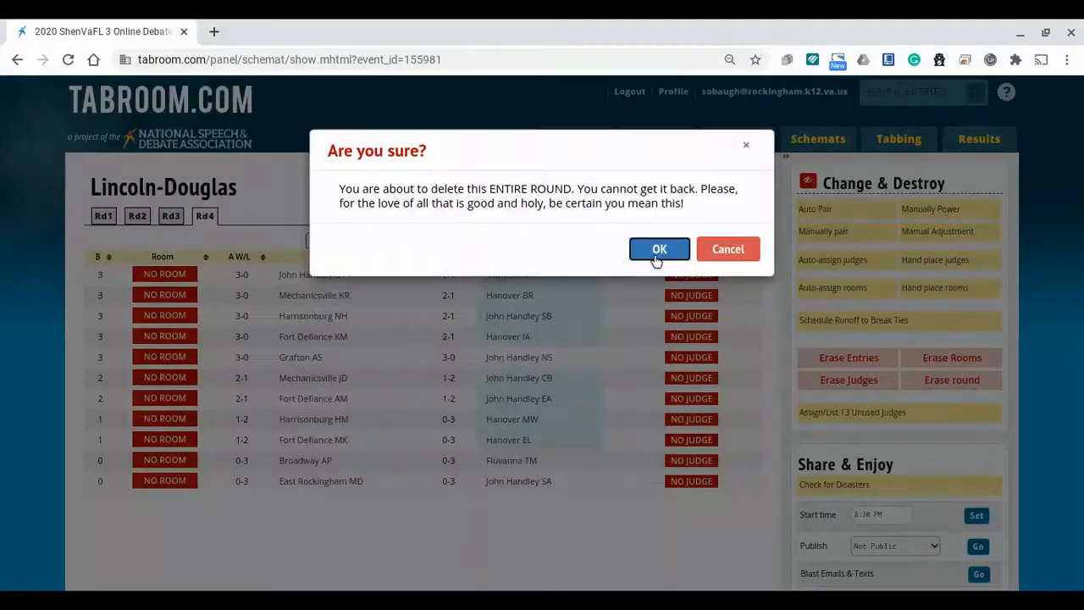
click(658, 248)
click(551, 442)
text(Delete Round 4)
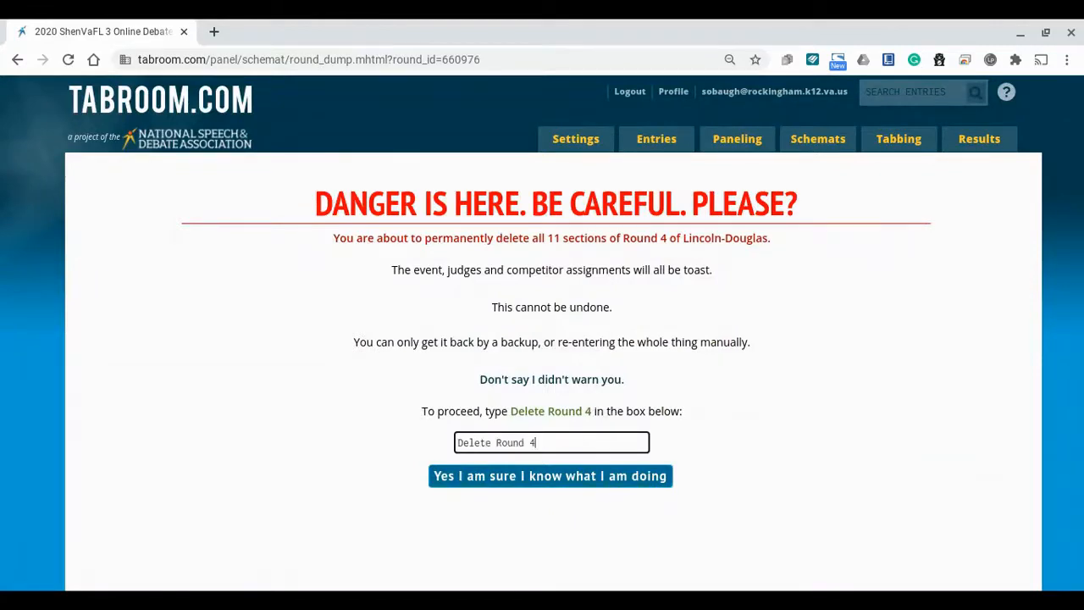
click(532, 476)
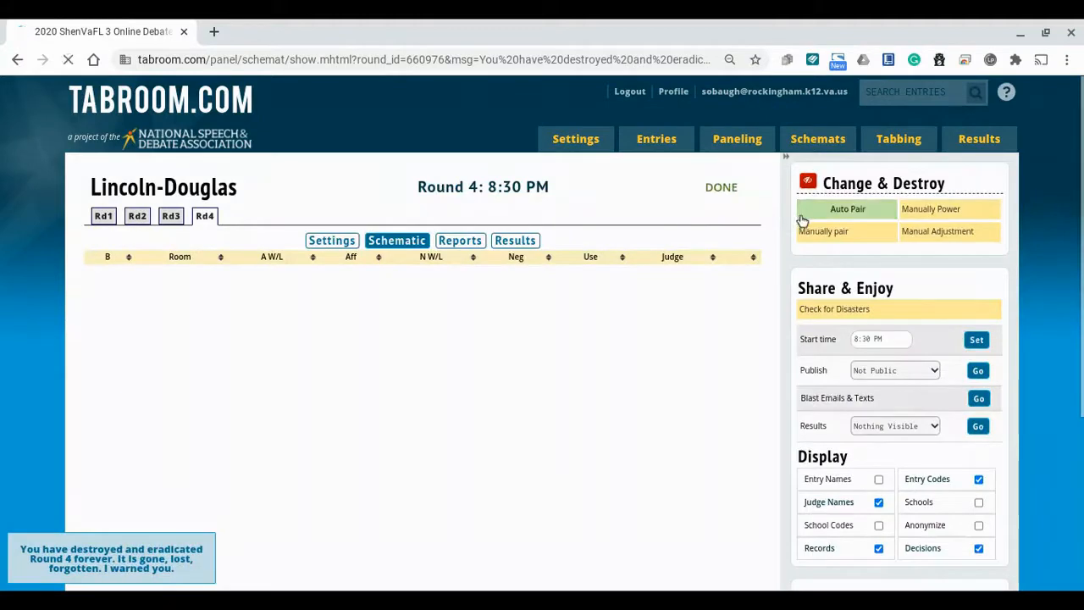
click(802, 216)
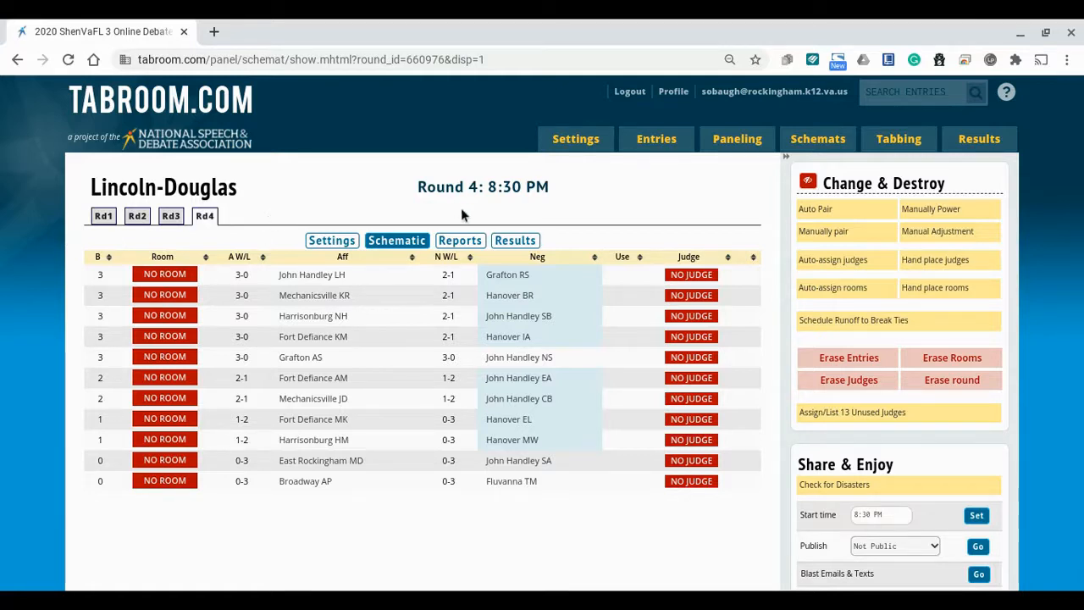
Step: Generate the printable Debate Packets report for Lincoln-Douglas from the tournament's results reports
mouse_move(962, 133)
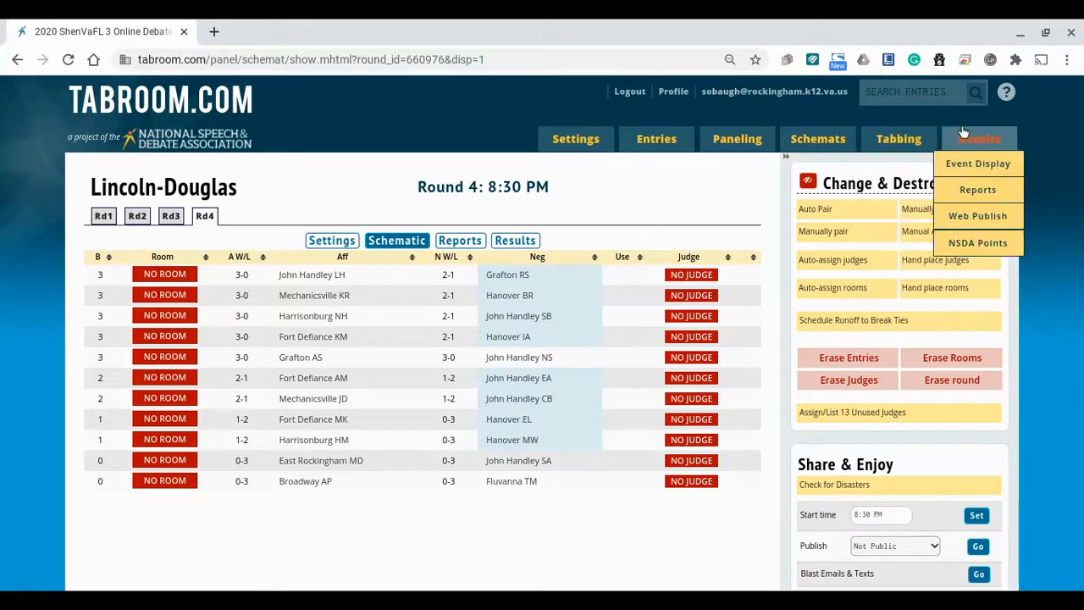
click(976, 197)
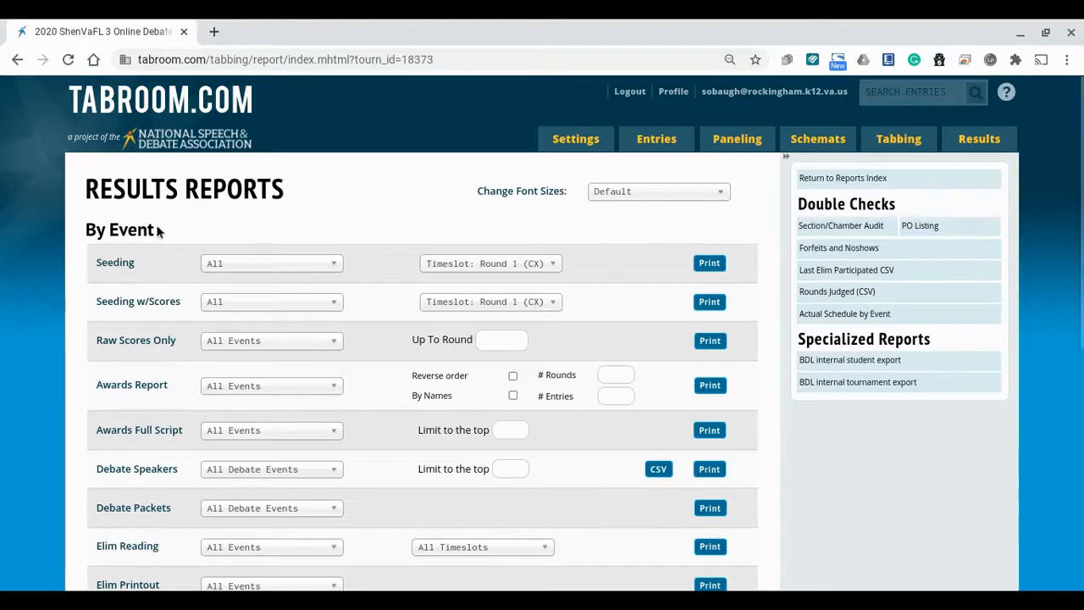
scroll(156, 231, down, 2)
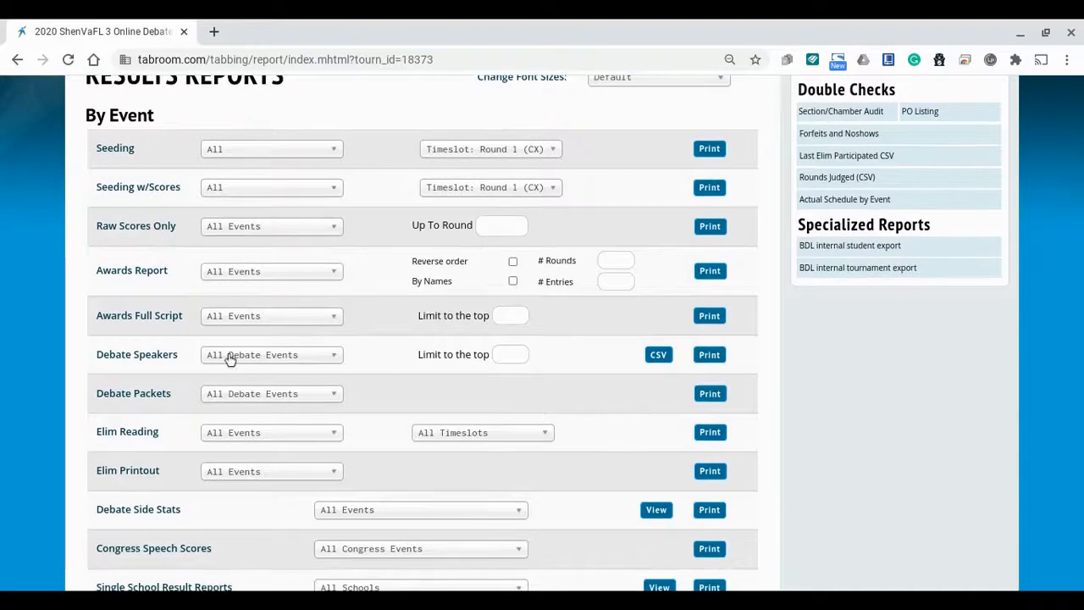
click(259, 405)
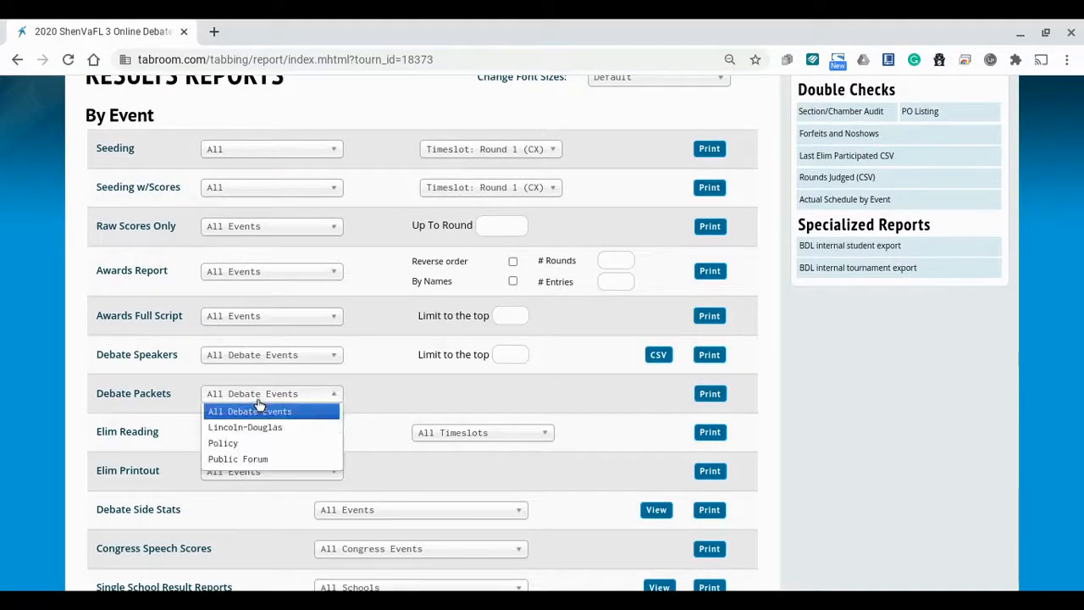
click(254, 427)
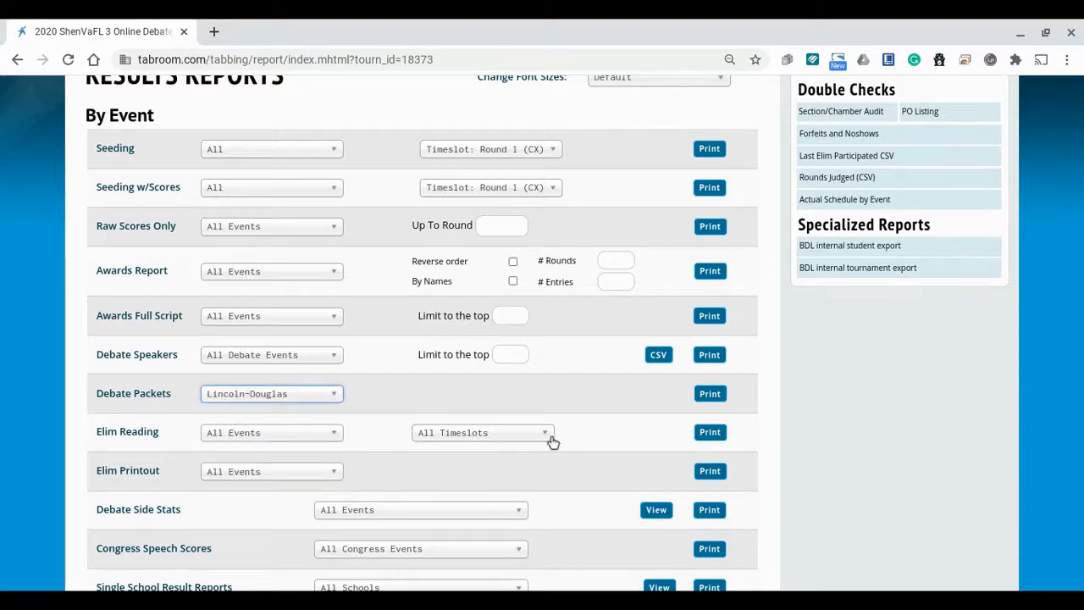
click(708, 399)
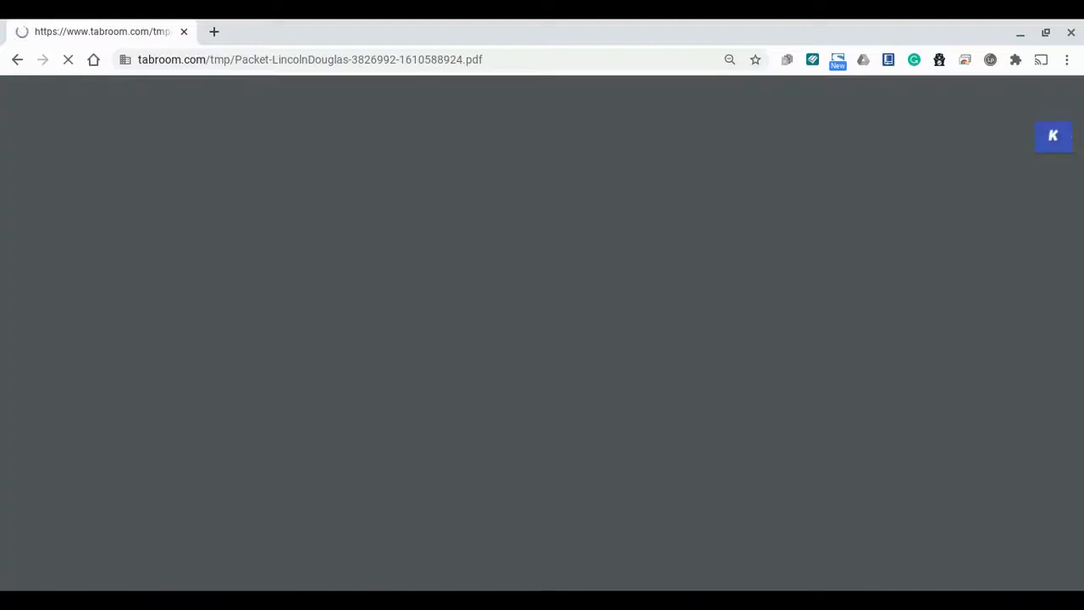
Step: Examine each entry's round results and totals across both pages of the Lincoln-Douglas packet, and return to the results reports
scroll(778, 200, down, 3)
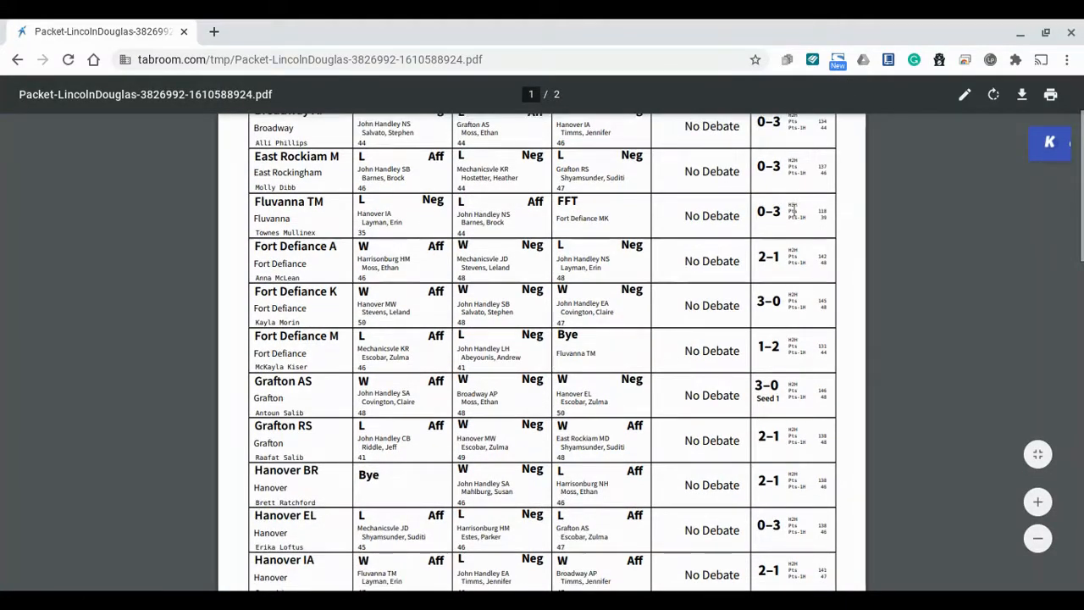
scroll(783, 255, down, 6)
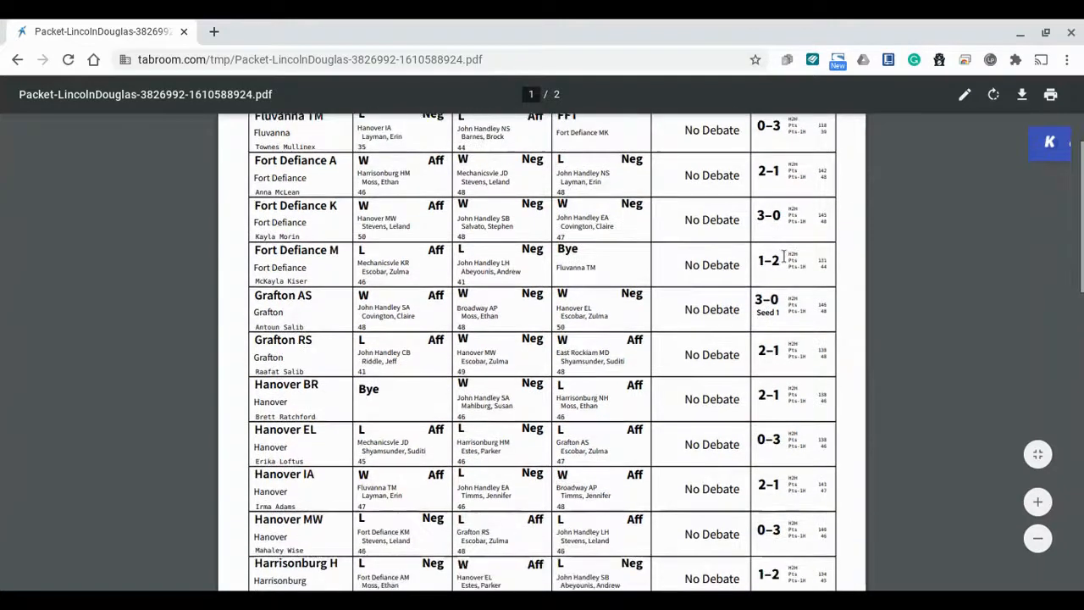
scroll(784, 256, down, 5)
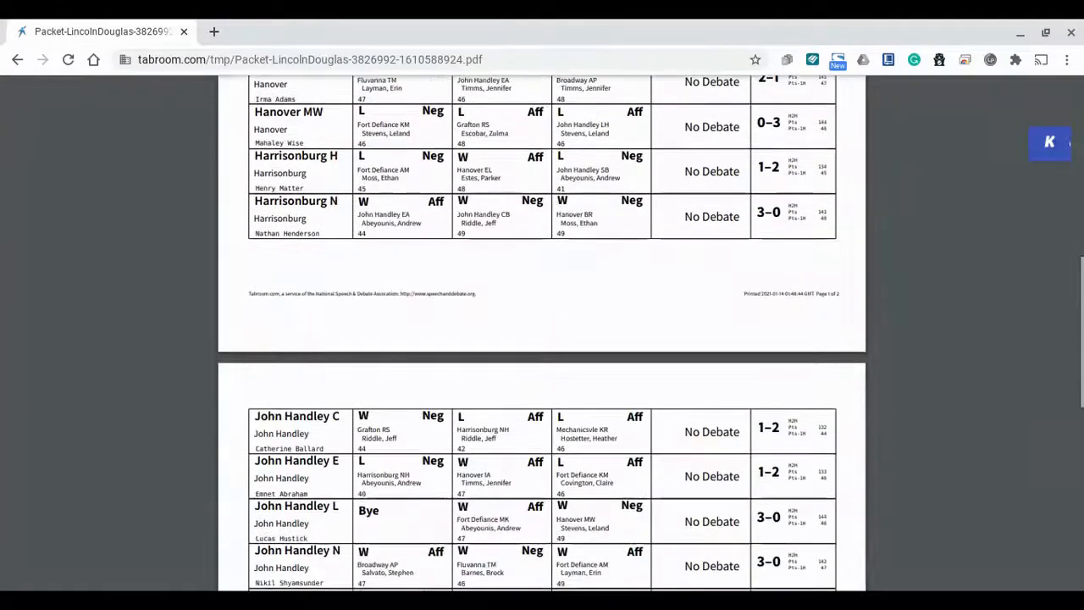
scroll(783, 256, down, 2)
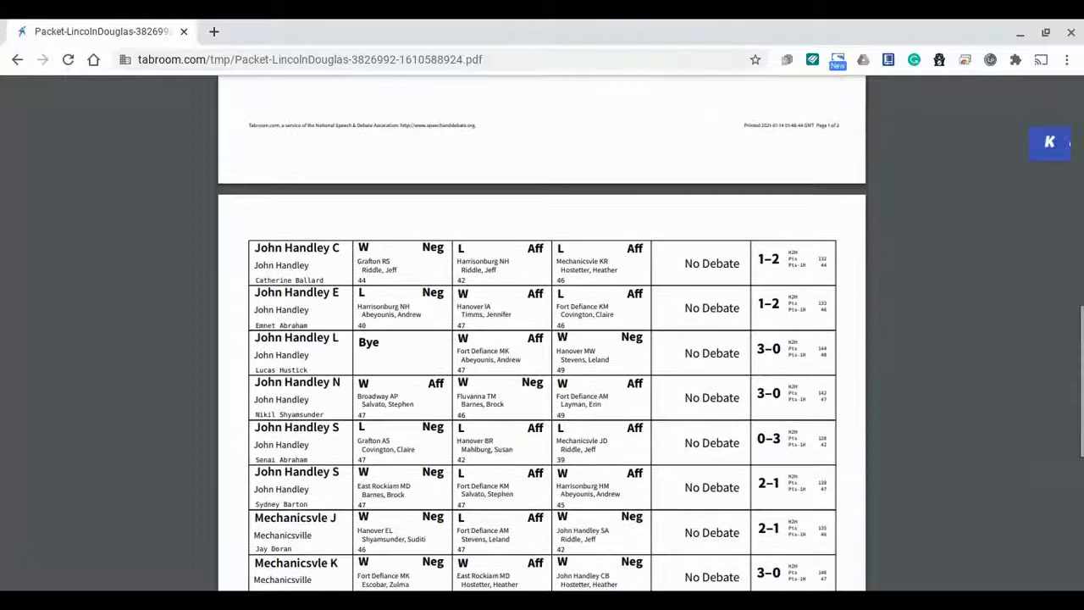
scroll(783, 256, down, 2)
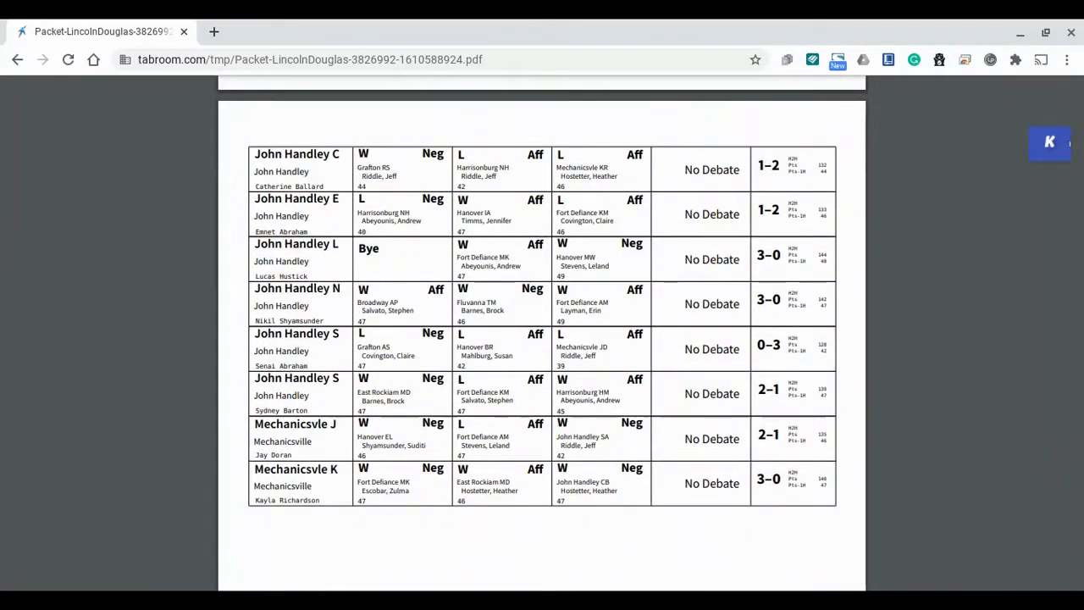
scroll(542, 338, up, 10)
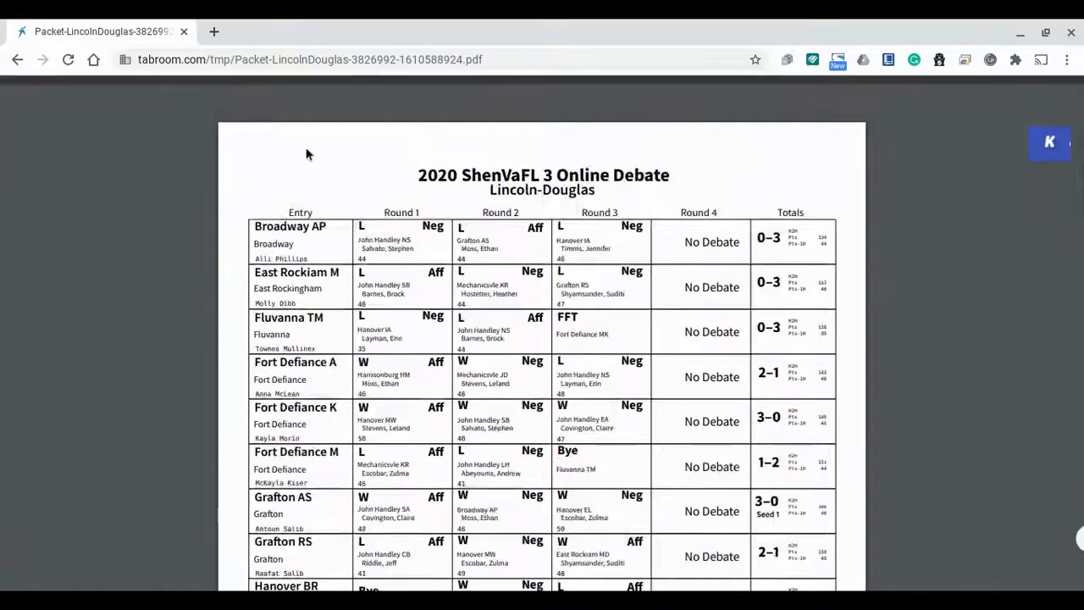
click(13, 61)
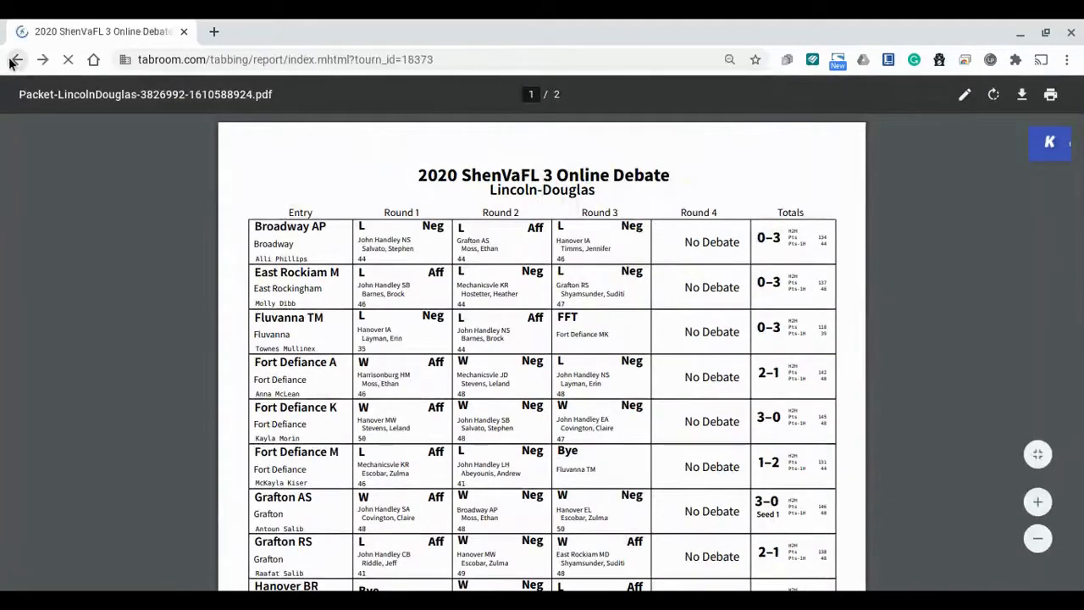
scroll(57, 173, up, 2)
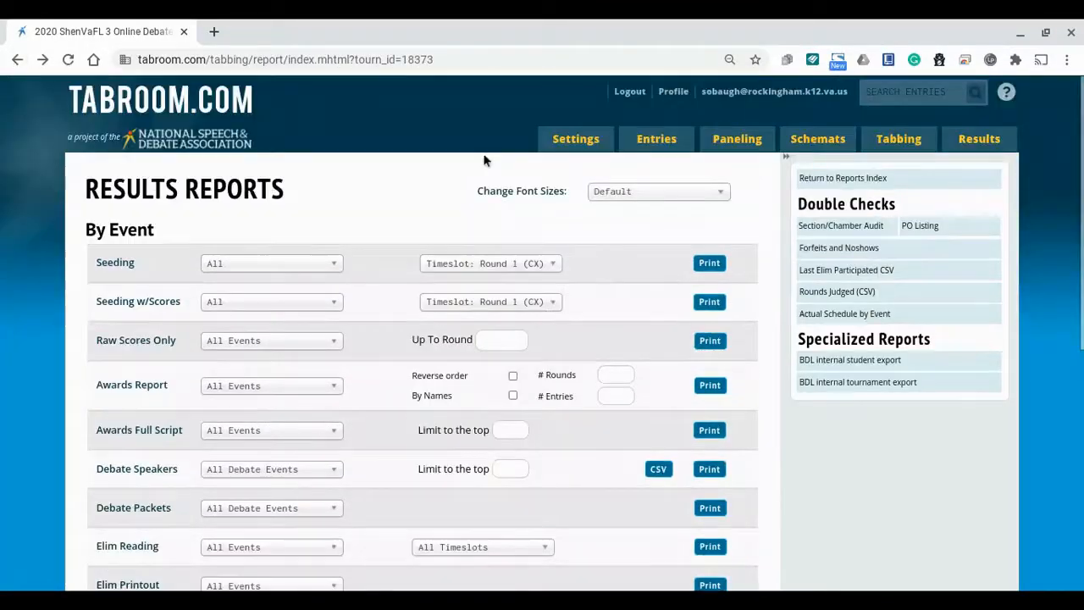
Step: Return to the Lincoln-Douglas Round 4 schematic and erase the whole round, confirming with "Delete Round 4"
mouse_move(818, 138)
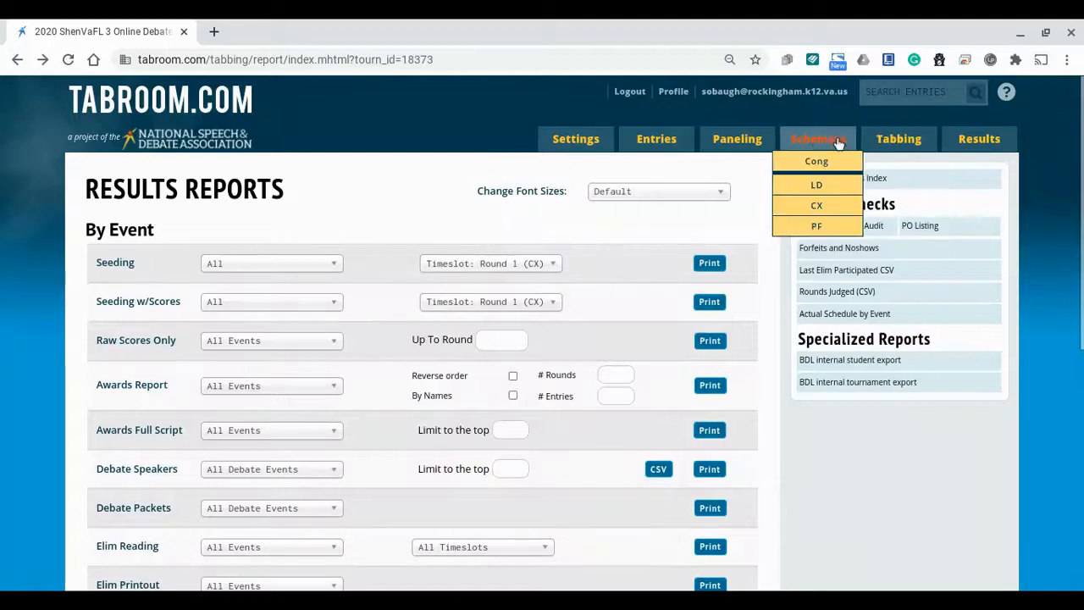
click(833, 193)
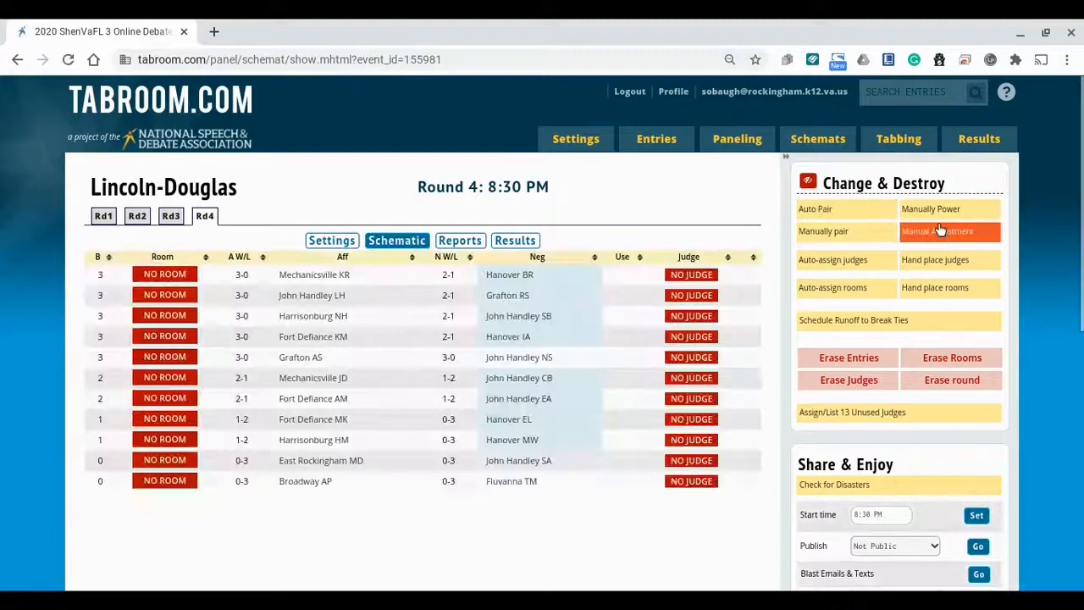
click(947, 381)
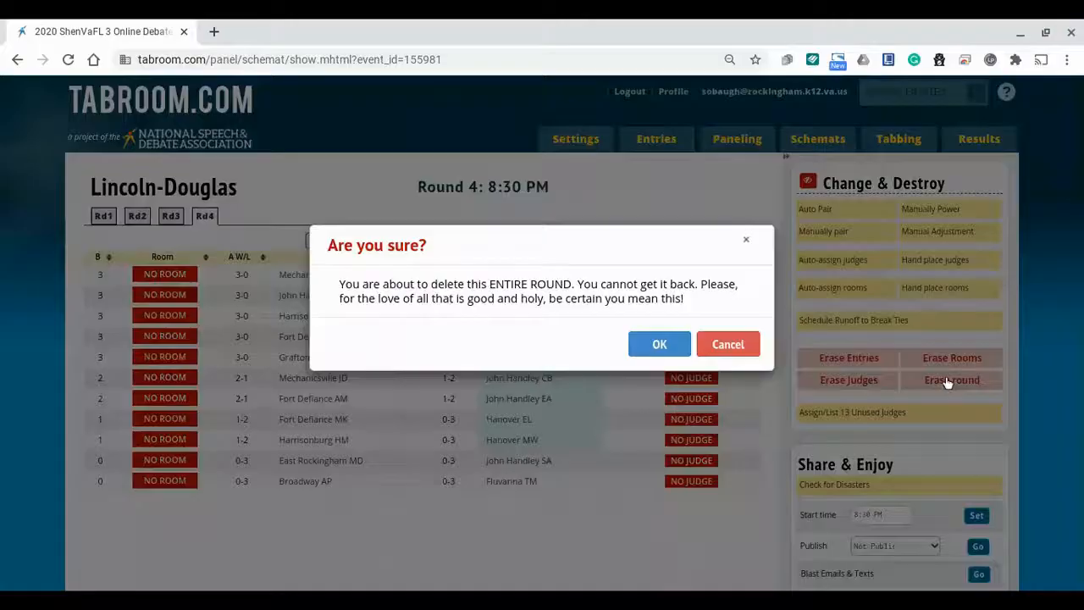
click(664, 250)
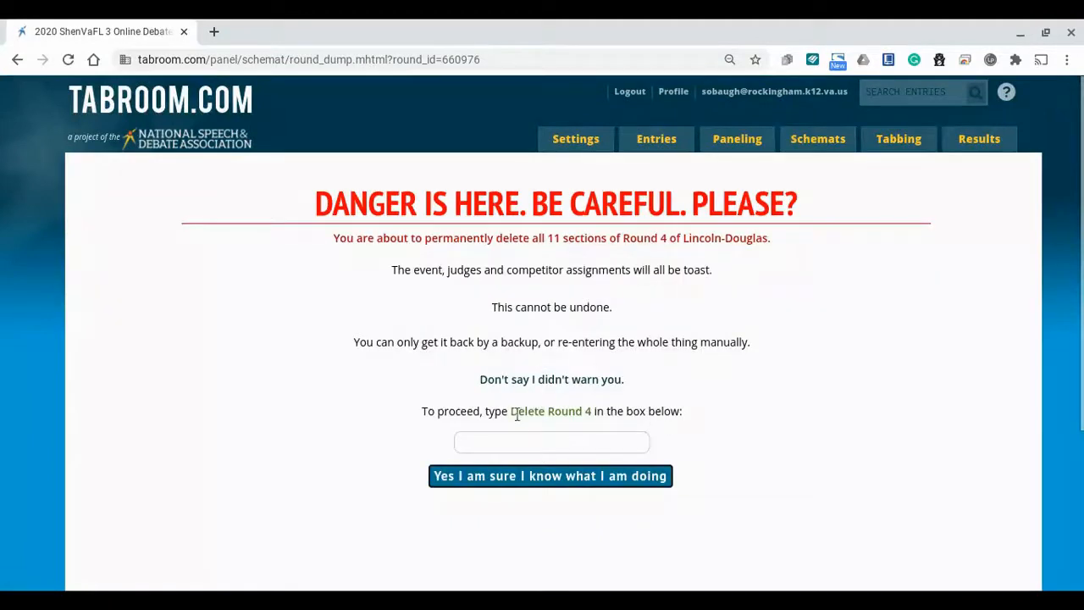
click(512, 438)
text(Delete Round 4)
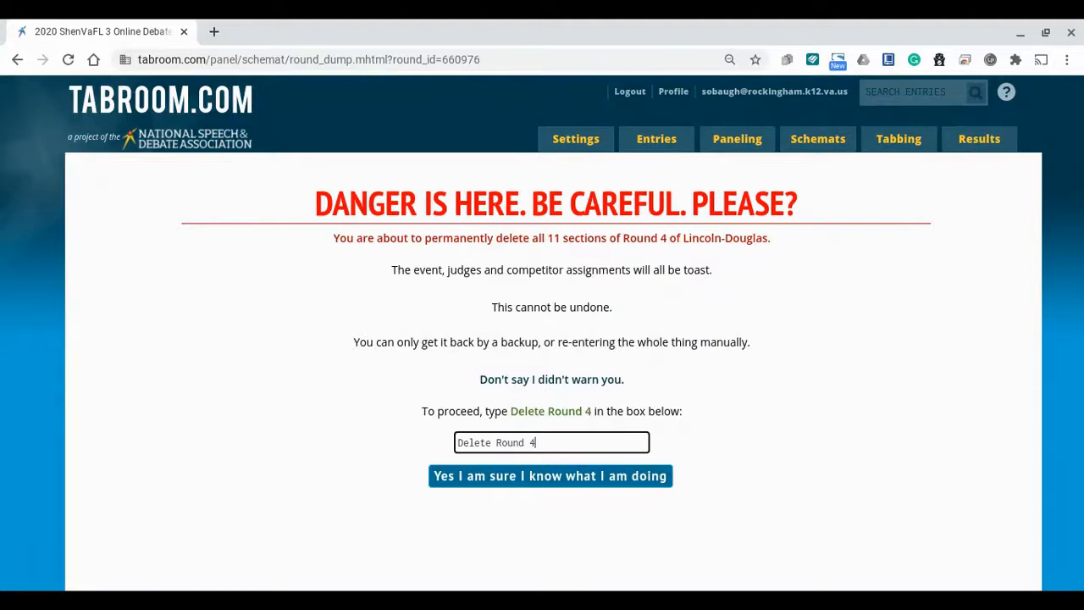
click(464, 479)
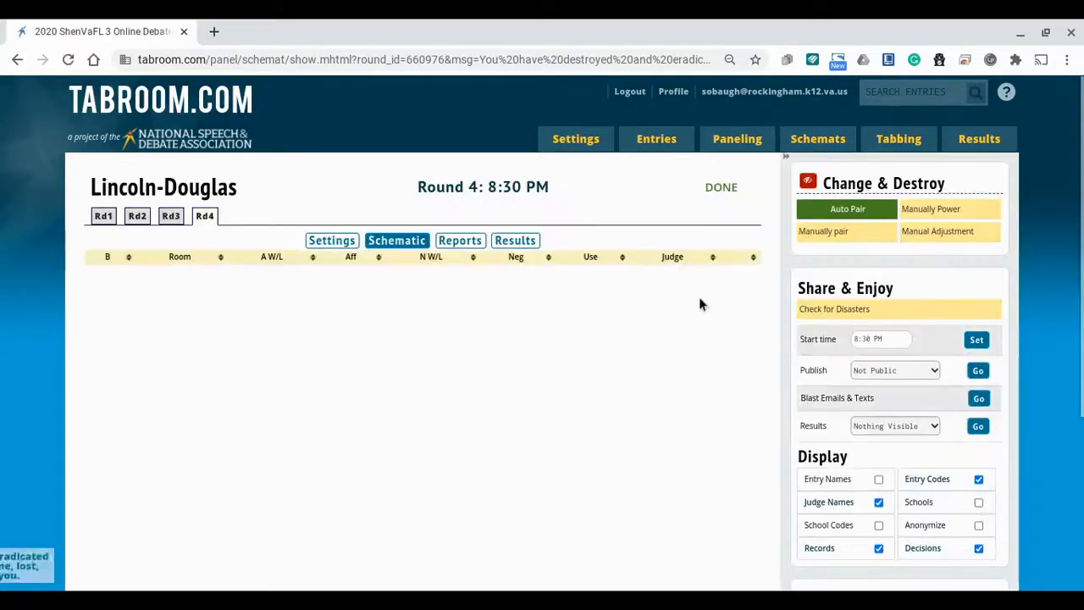
Step: Start a manual pairing for Lincoln-Douglas Round 4 with Fort Defiance KM as Aff and Harrisonburg NH as Neg
click(844, 232)
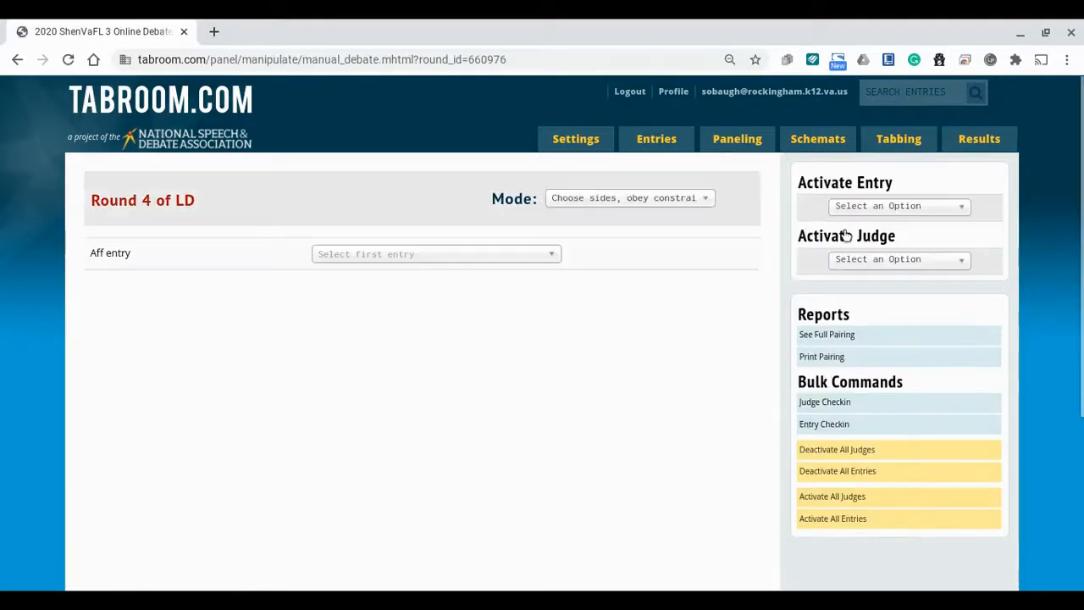
click(515, 256)
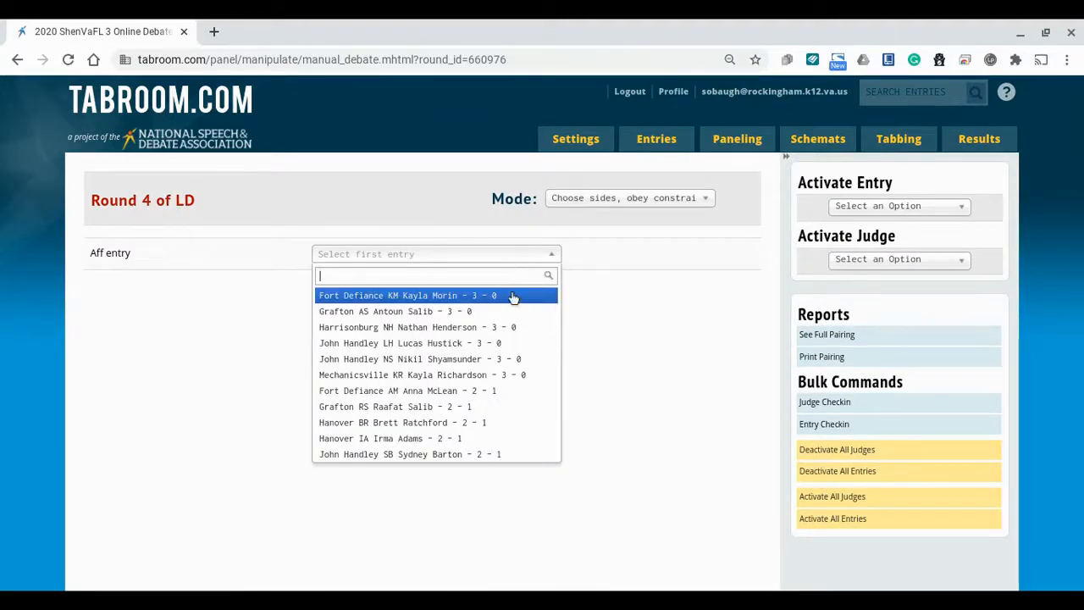
scroll(495, 381, down, 5)
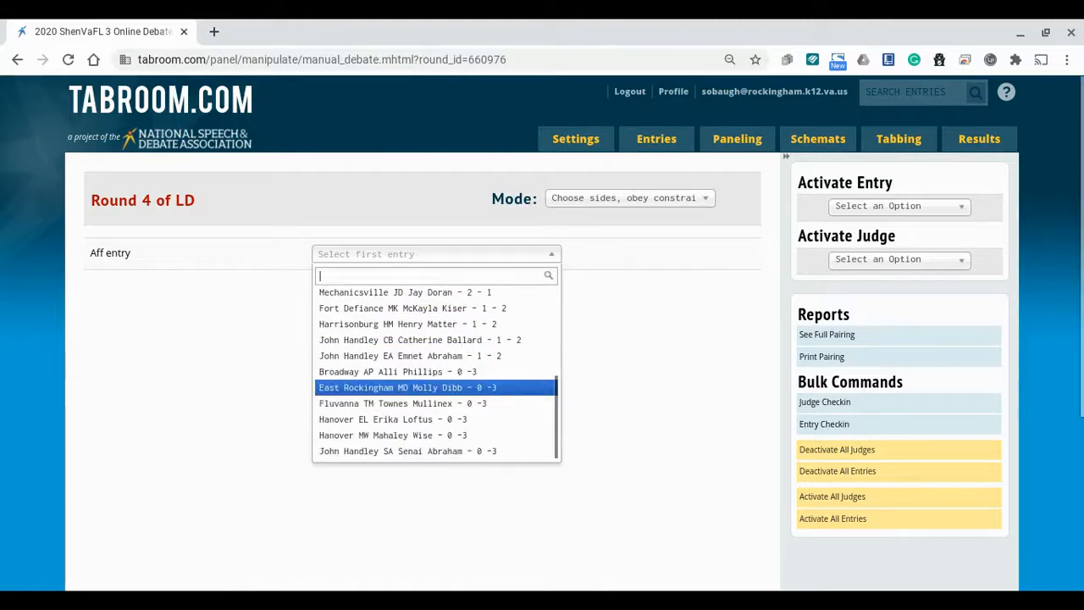
scroll(496, 386, up, 3)
scroll(436, 377, up, 1)
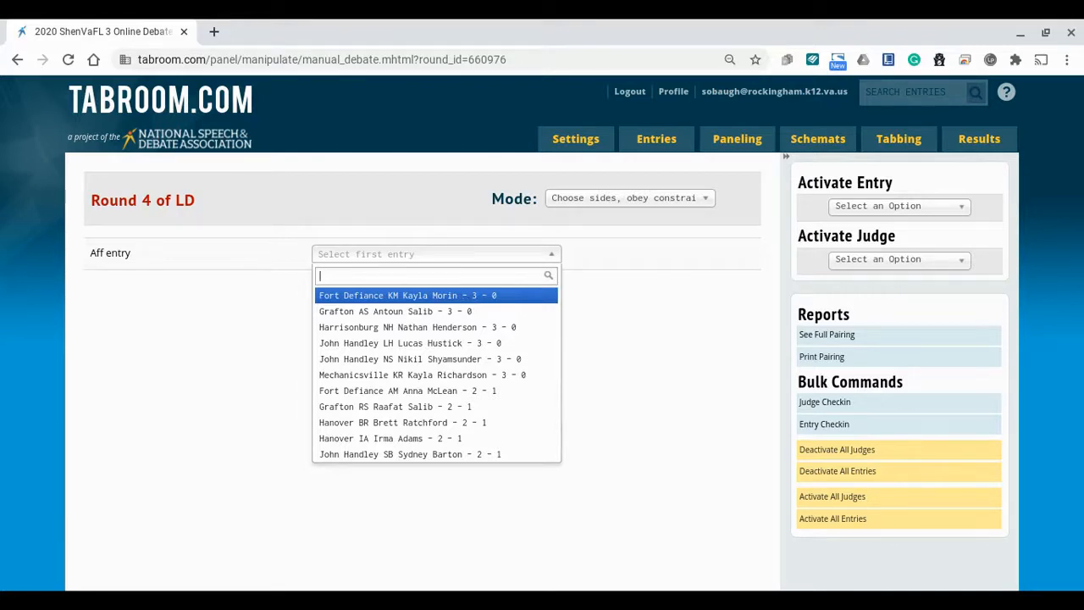
click(464, 296)
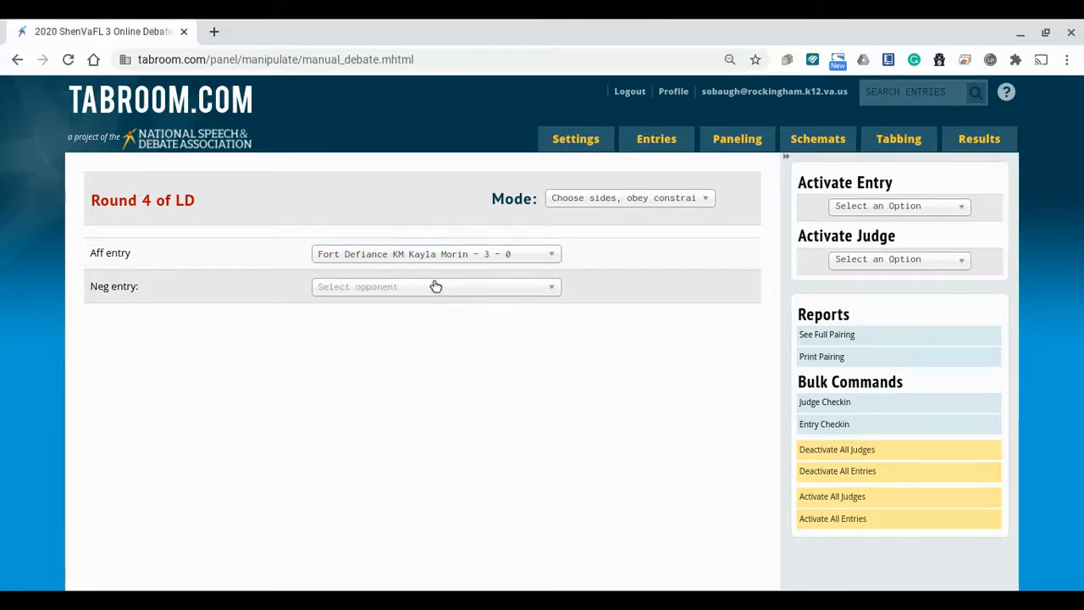
click(435, 286)
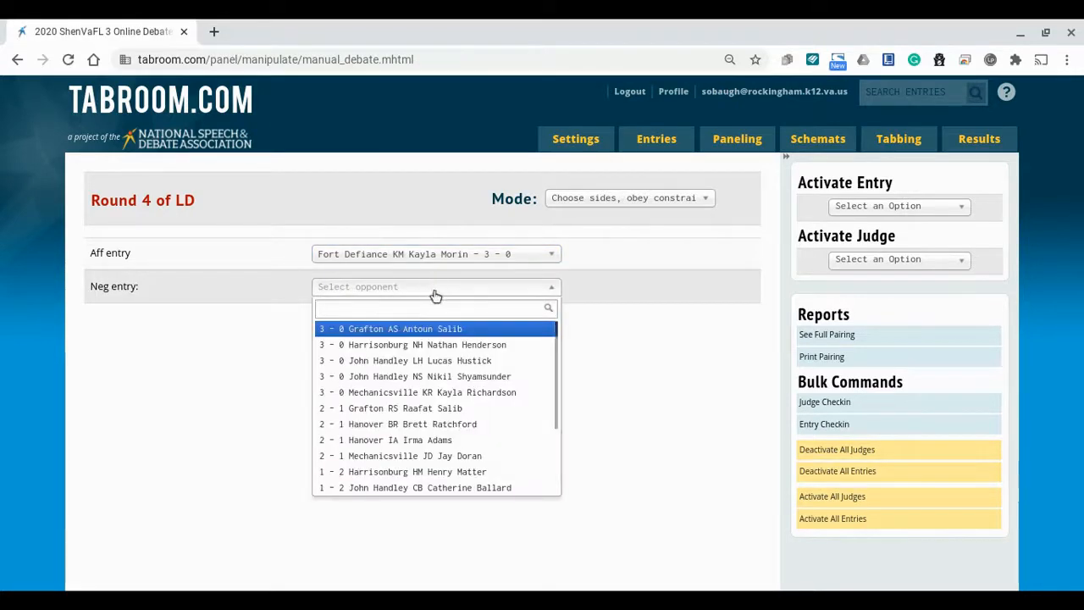
click(432, 345)
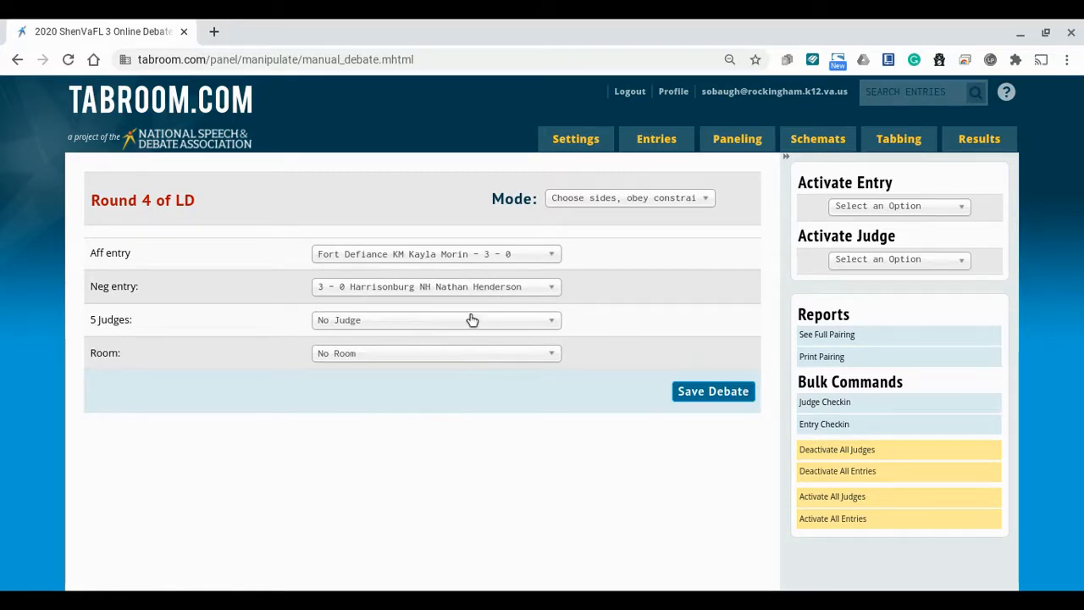
Step: Assign a judge from the John Handley school and the room LD - L to the Fort Defiance KM versus Harrisonburg NH debate
click(471, 319)
click(448, 377)
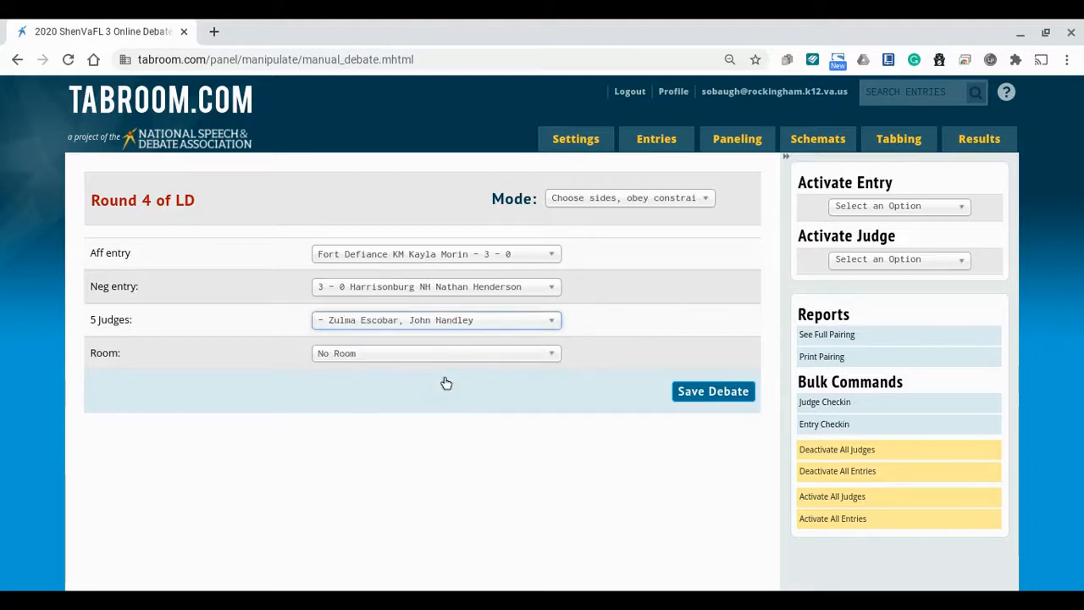
click(424, 359)
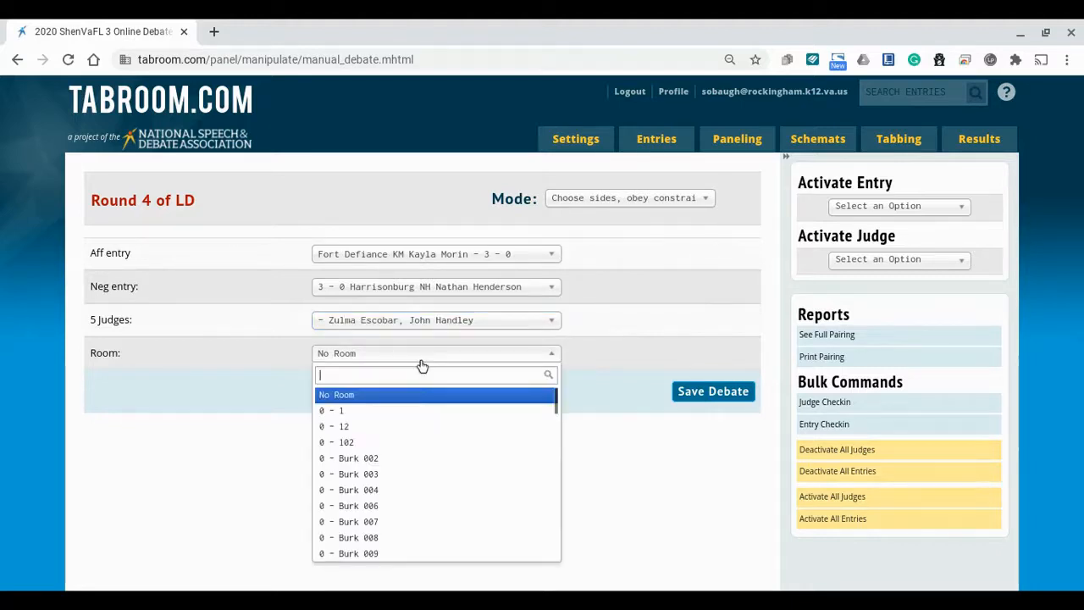
scroll(395, 454, down, 5)
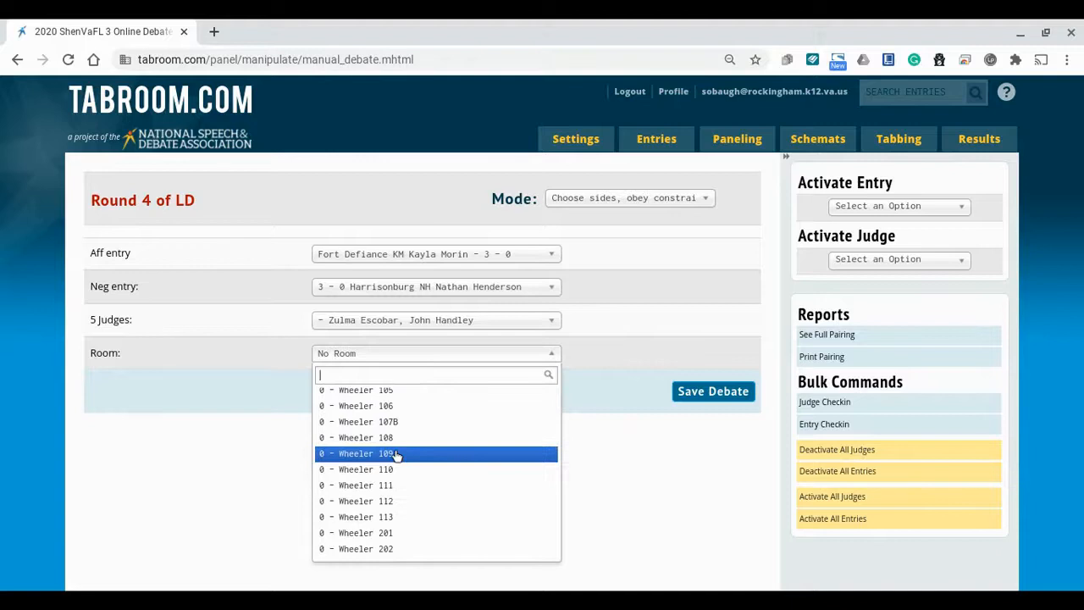
scroll(396, 455, down, 5)
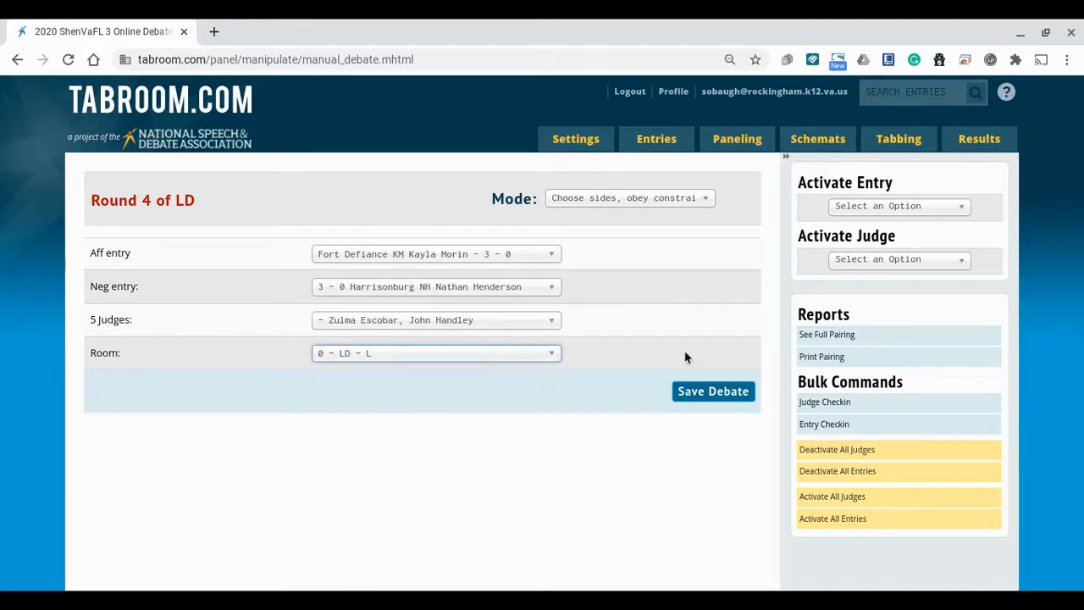
Step: Save the Fort Defiance KM versus Harrisonburg NH debate and review the entries left unpaired on the Lincoln-Douglas Round 4 schematic
click(692, 397)
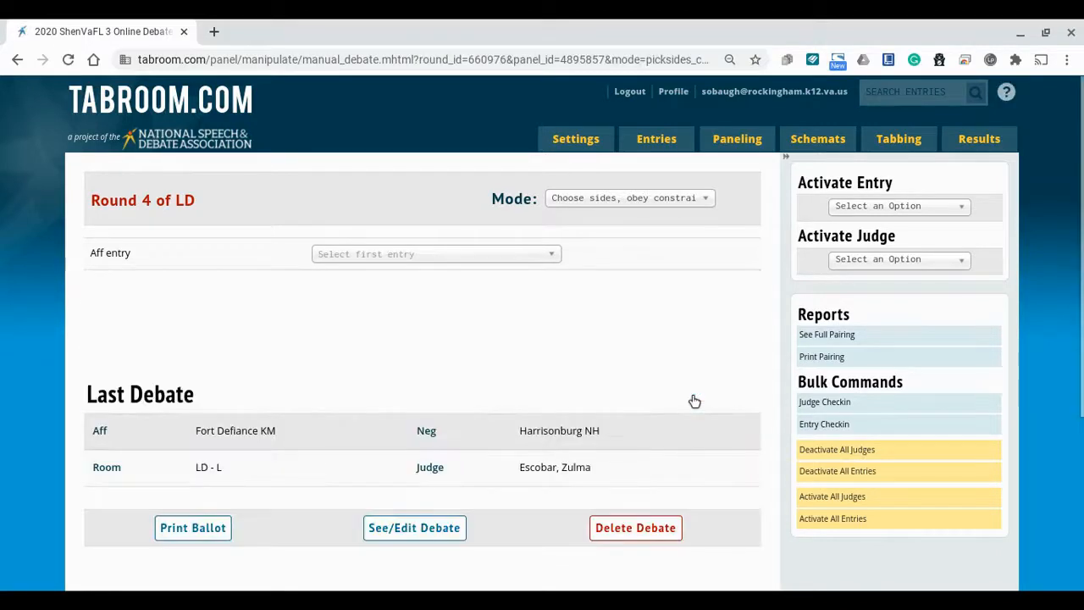
scroll(693, 397, down, 1)
scroll(692, 397, up, 1)
mouse_move(818, 139)
click(817, 187)
scroll(691, 266, down, 3)
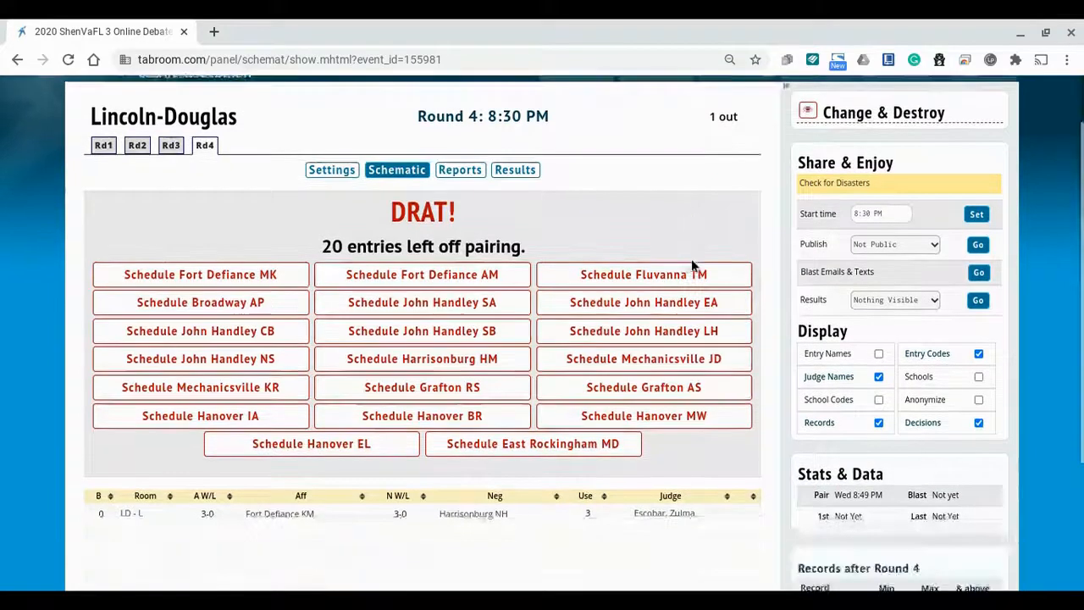
scroll(643, 252, up, 1)
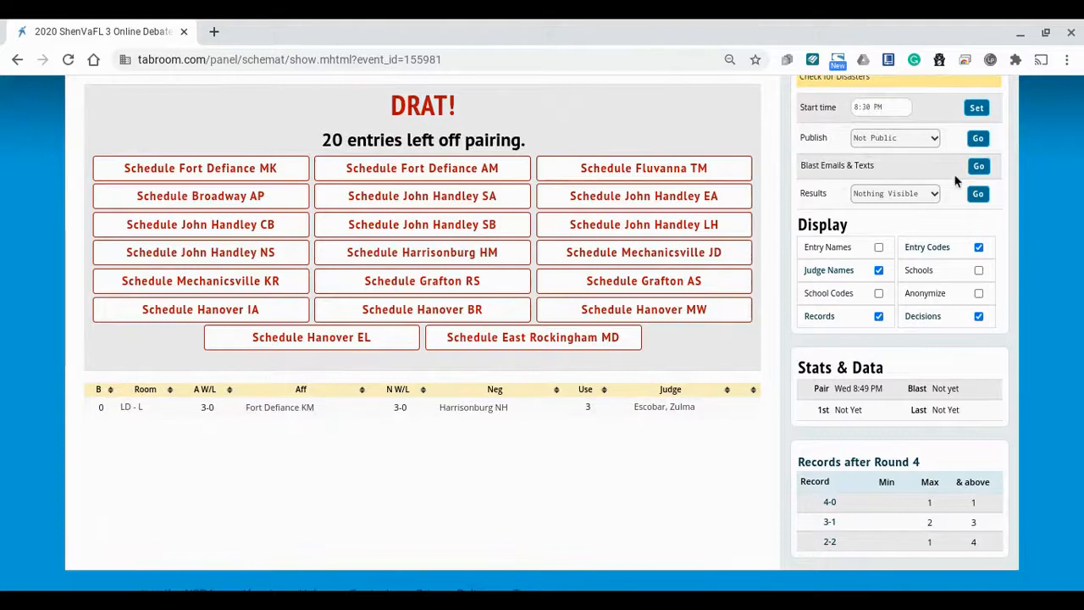
scroll(774, 218, up, 2)
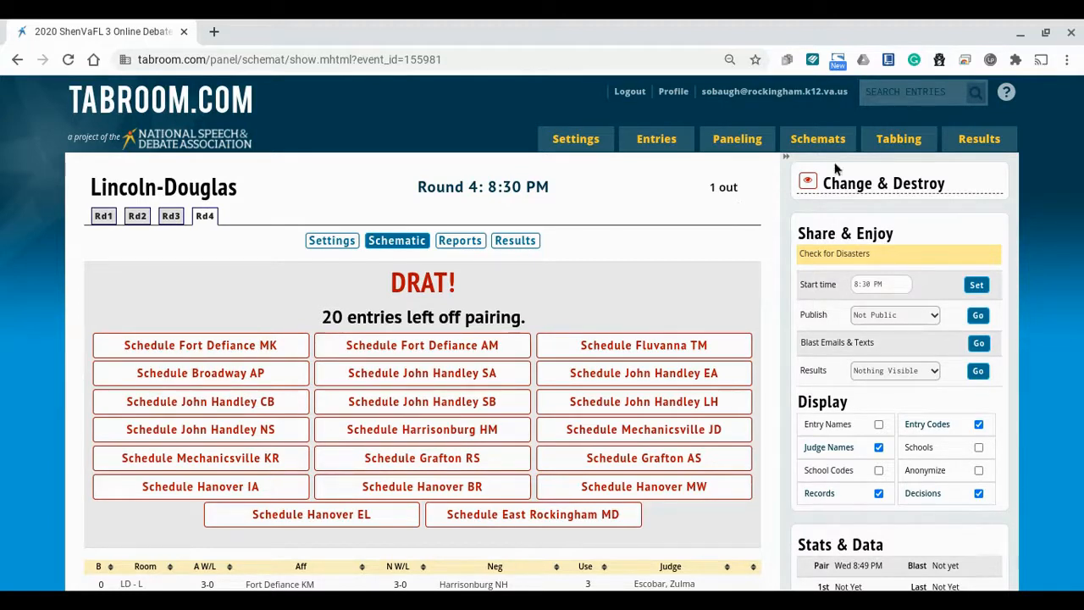
Step: Examine the Lincoln-Douglas event results and standings as of Round 3
click(985, 165)
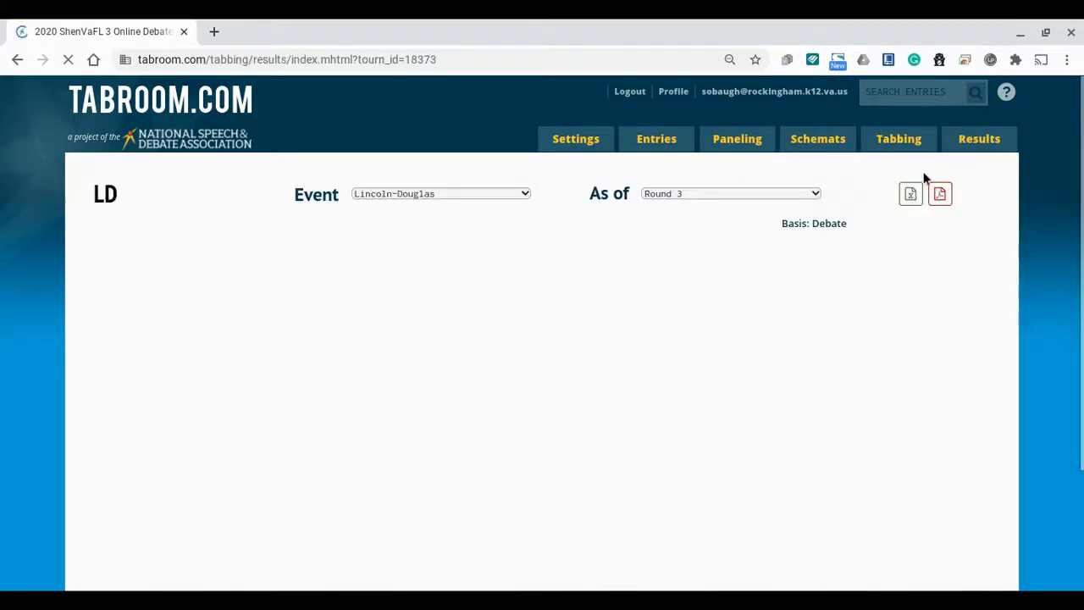
scroll(517, 264, down, 1)
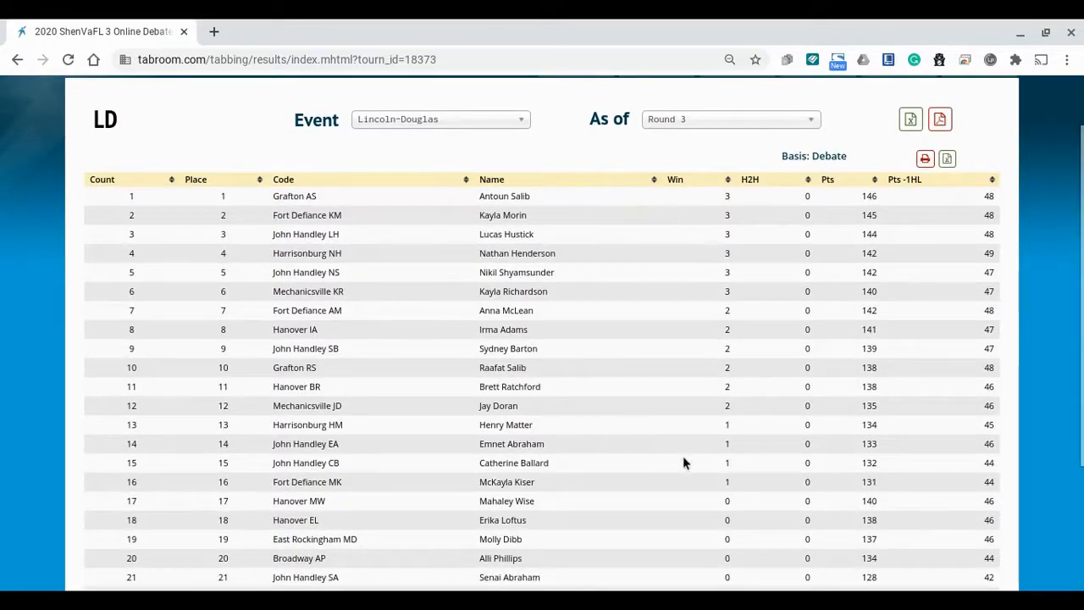
scroll(682, 462, up, 1)
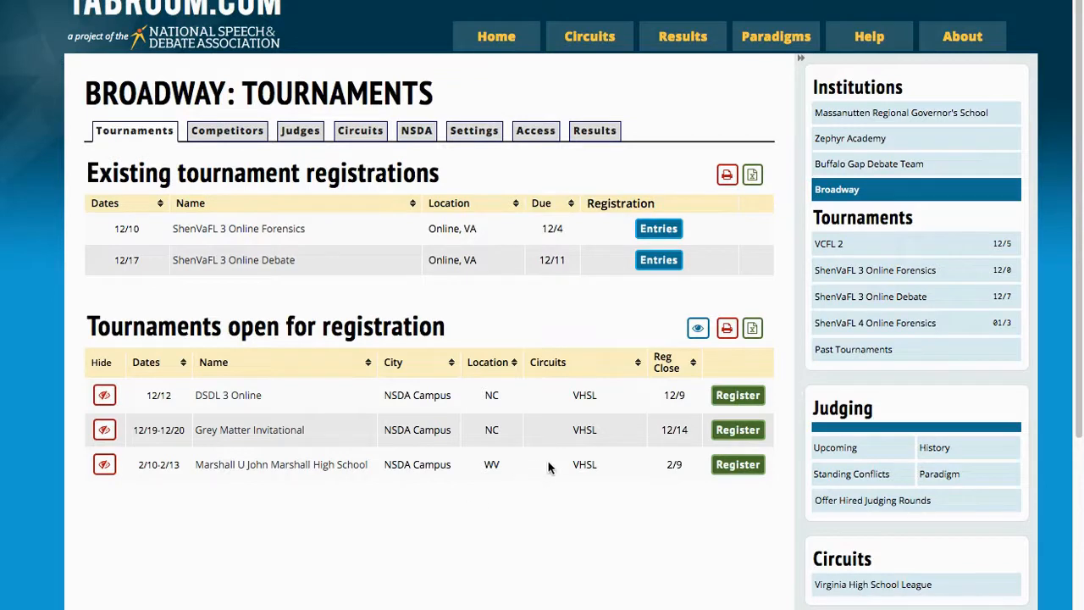
Step: Open the VCFL 2 tournament's results reports and print the debate packets for all debate events
click(841, 245)
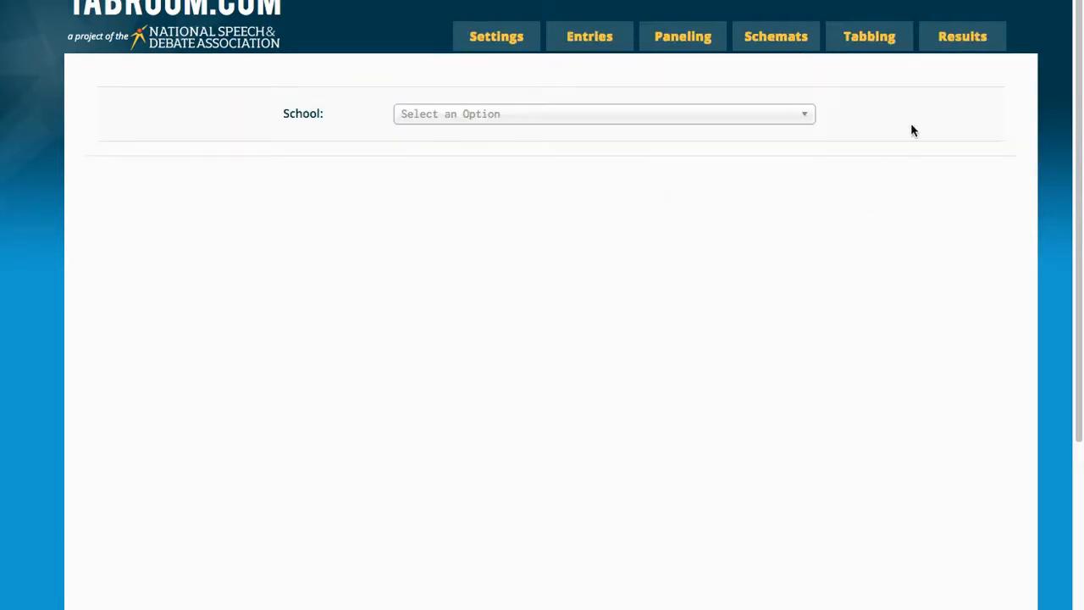
mouse_move(963, 44)
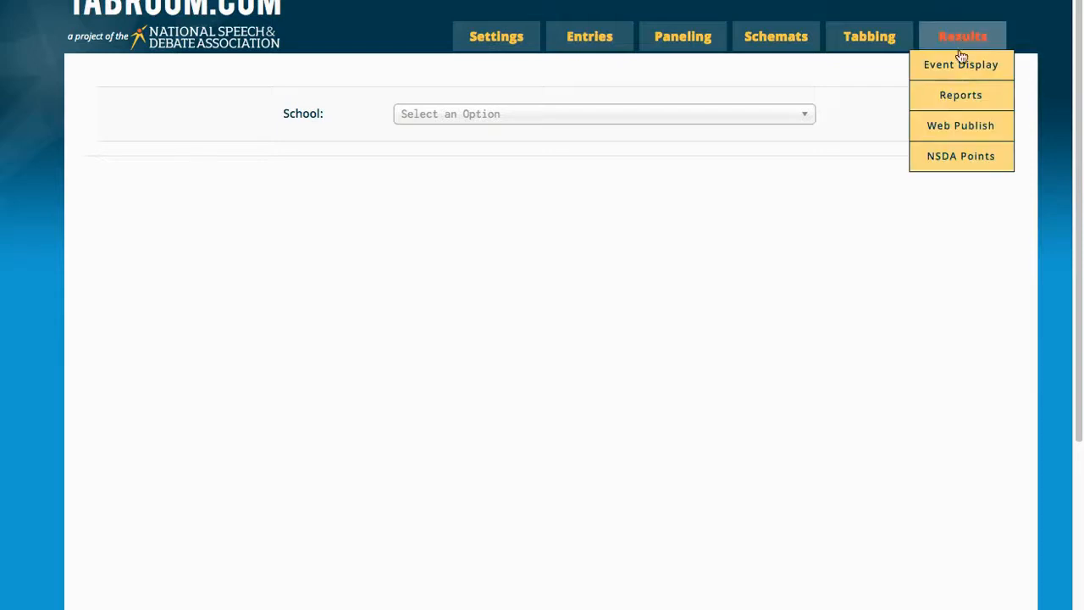
click(967, 102)
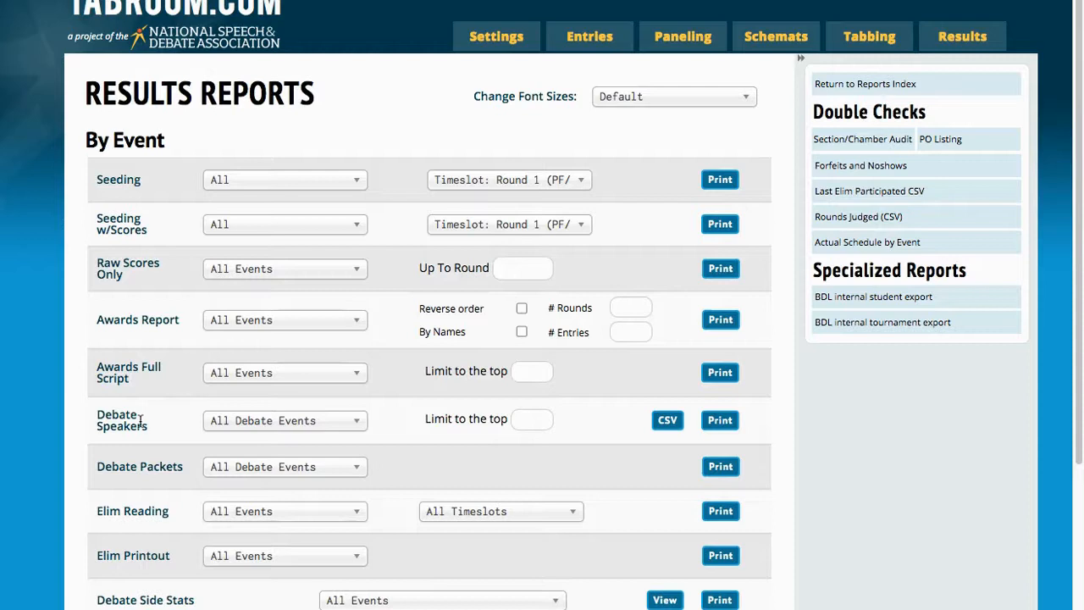
click(243, 473)
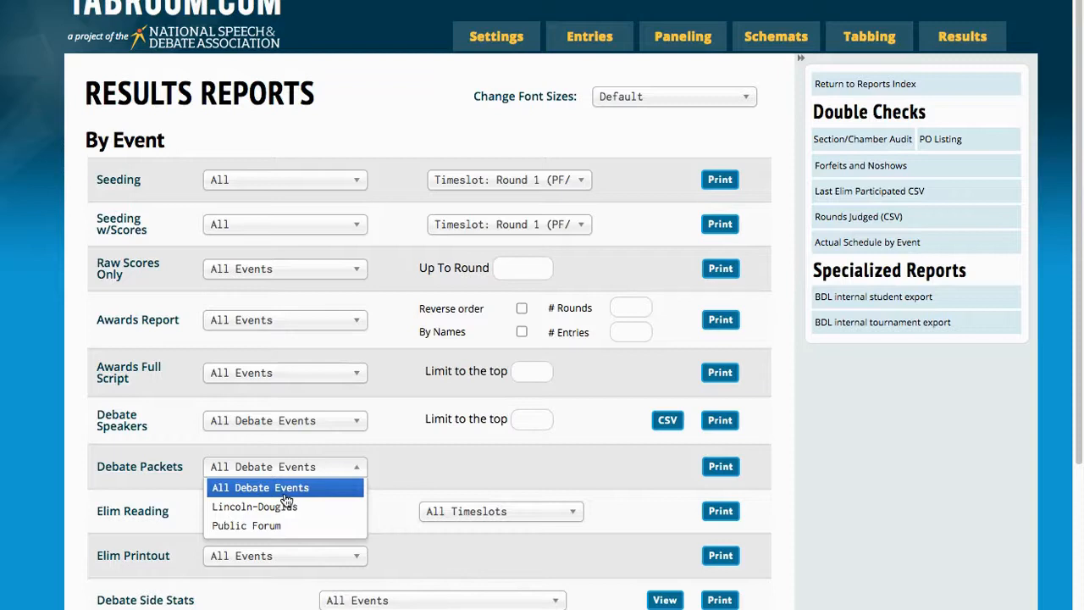
click(389, 477)
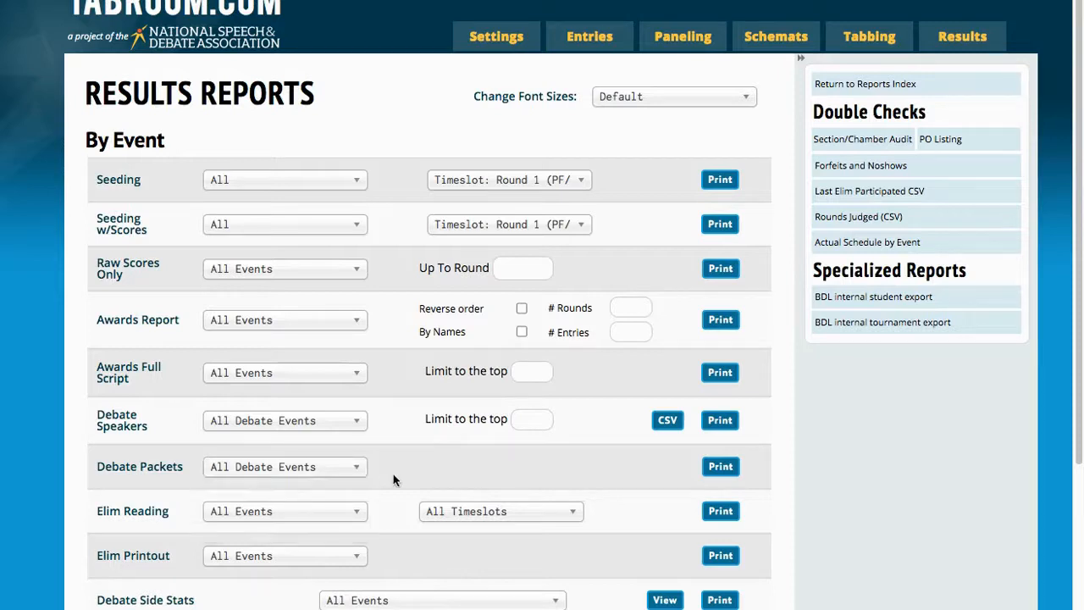
click(721, 469)
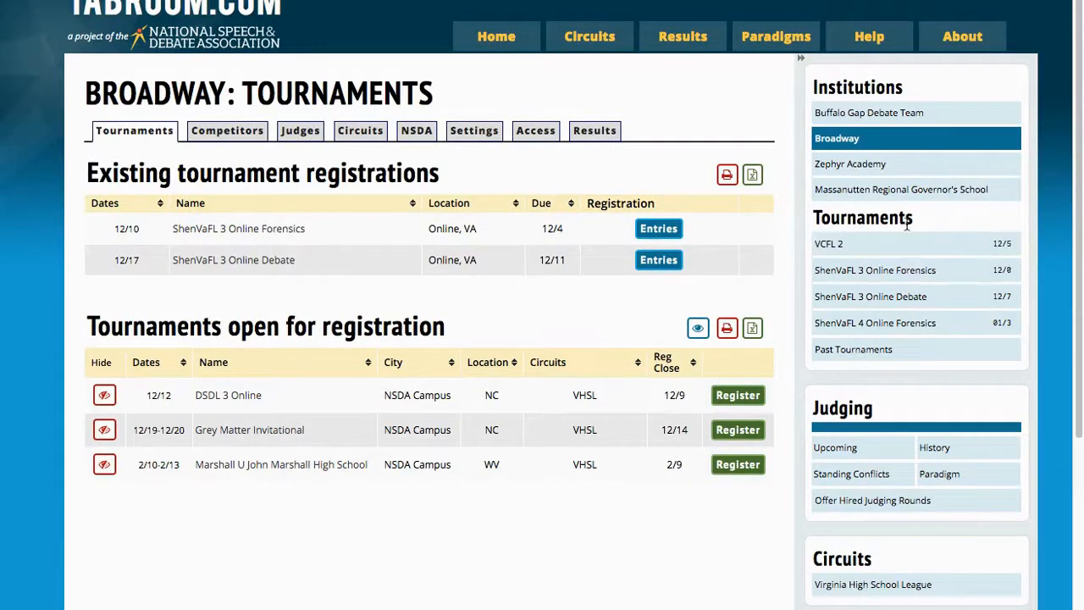
Step: Reopen the VCFL 2 tournament from the account page and go to its web publishing page for final results
click(854, 244)
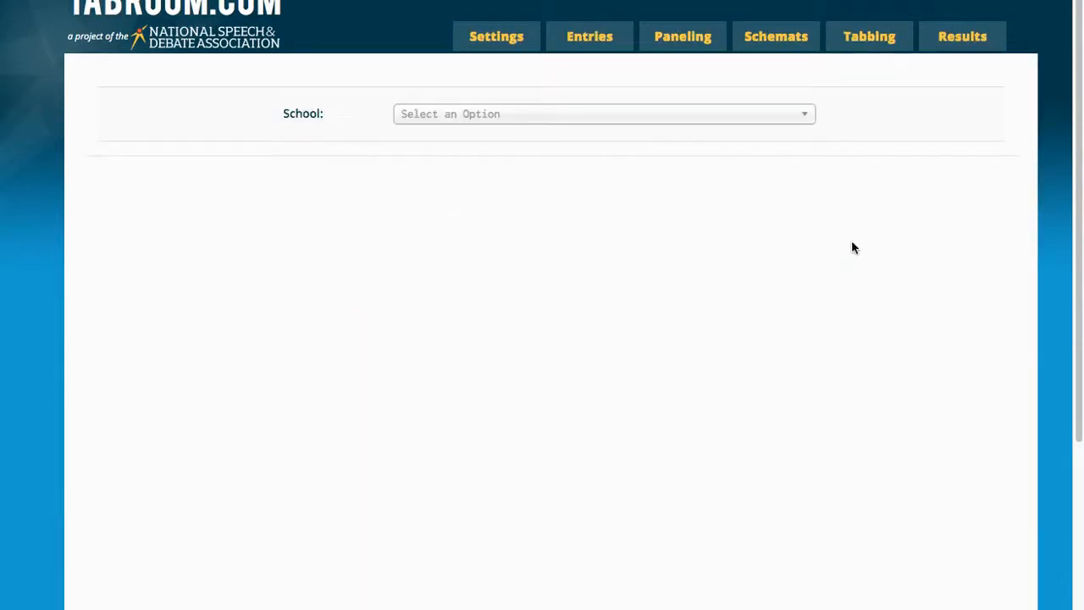
mouse_move(967, 41)
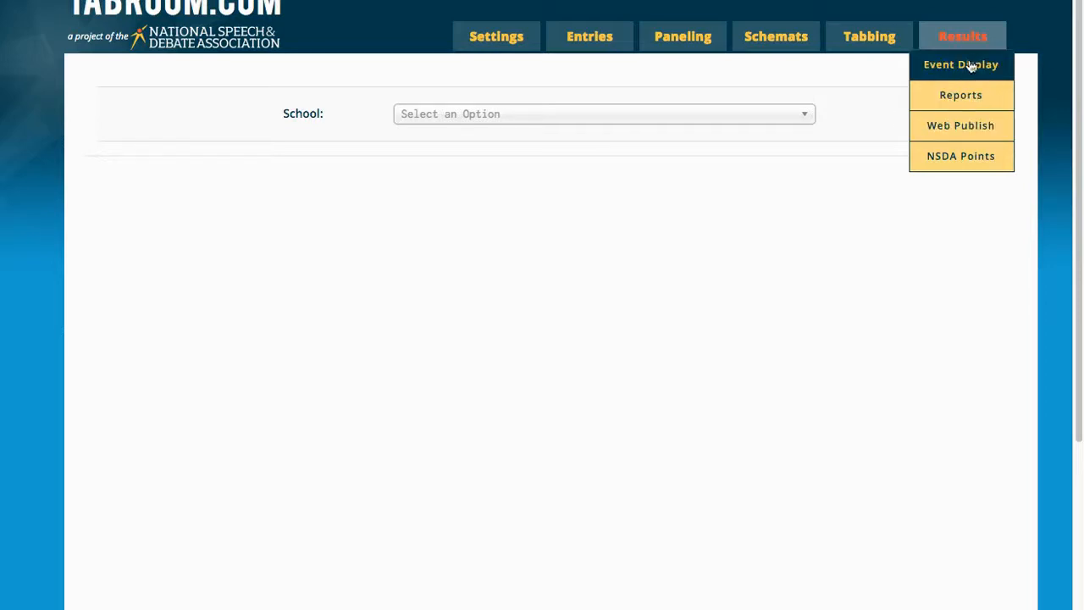
click(960, 127)
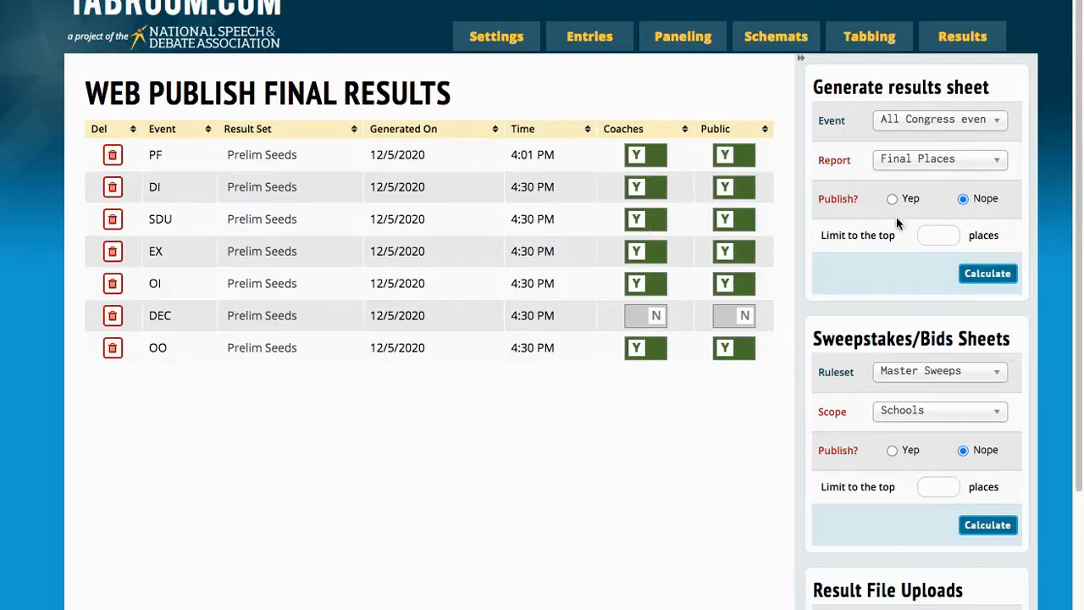
Step: Generate a published LD Prelim Seeds results sheet and make it visible to coaches as well
click(995, 123)
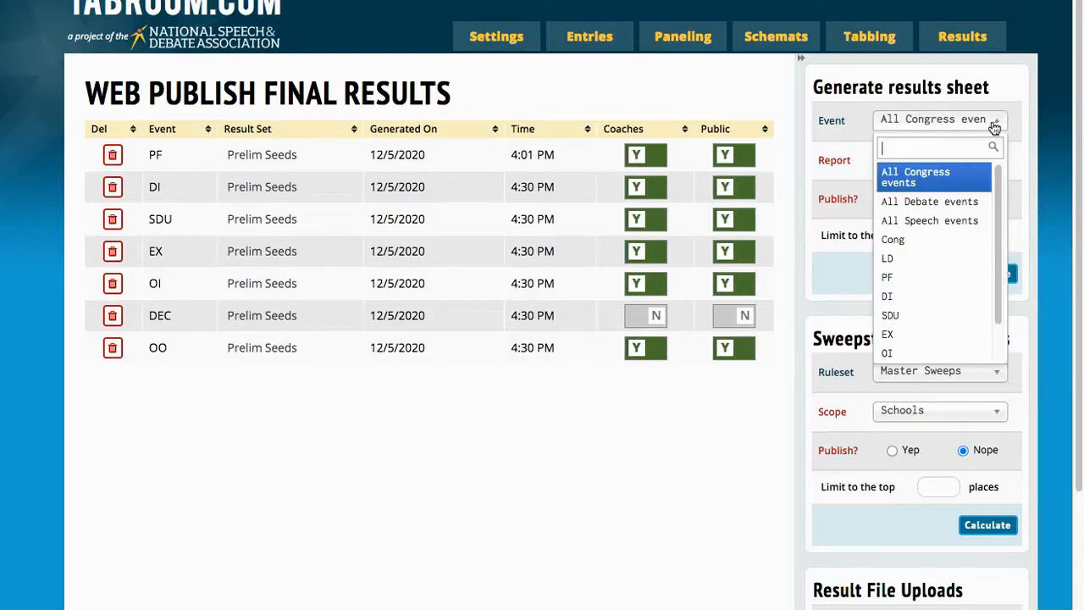
click(939, 270)
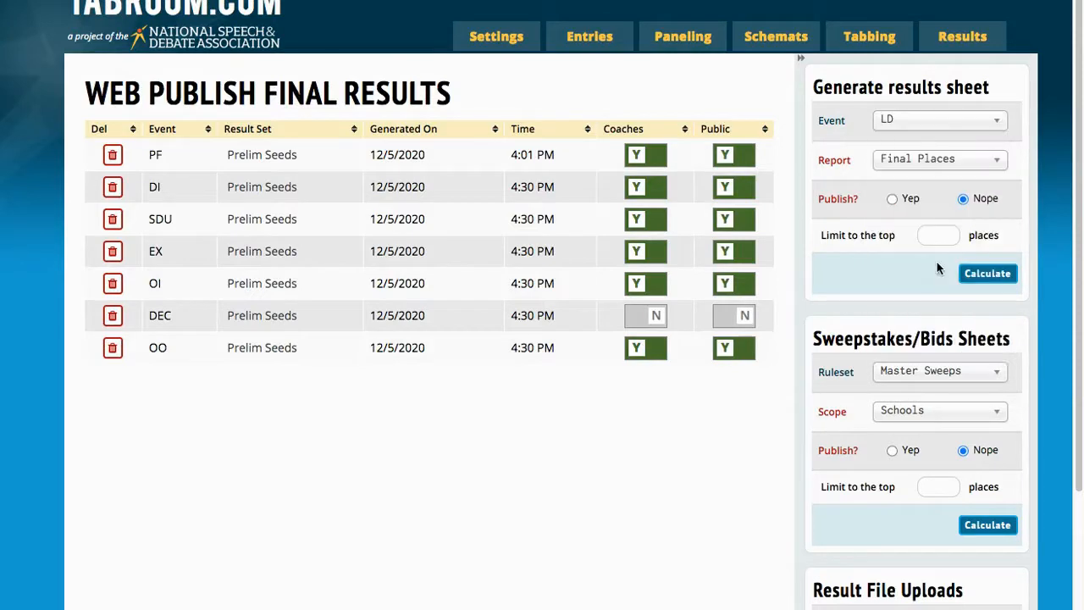
click(990, 166)
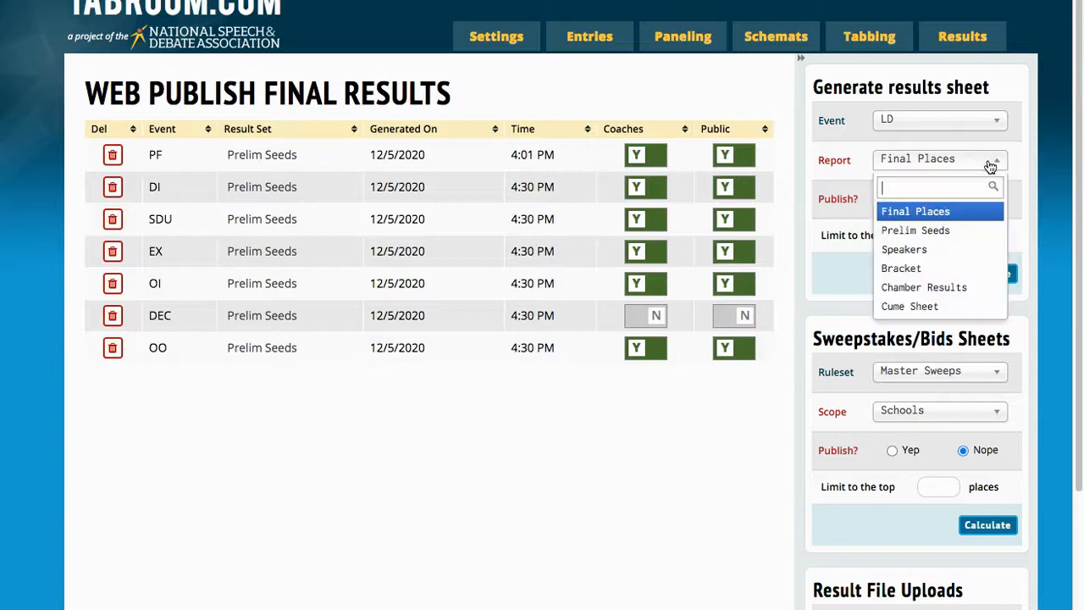
click(956, 234)
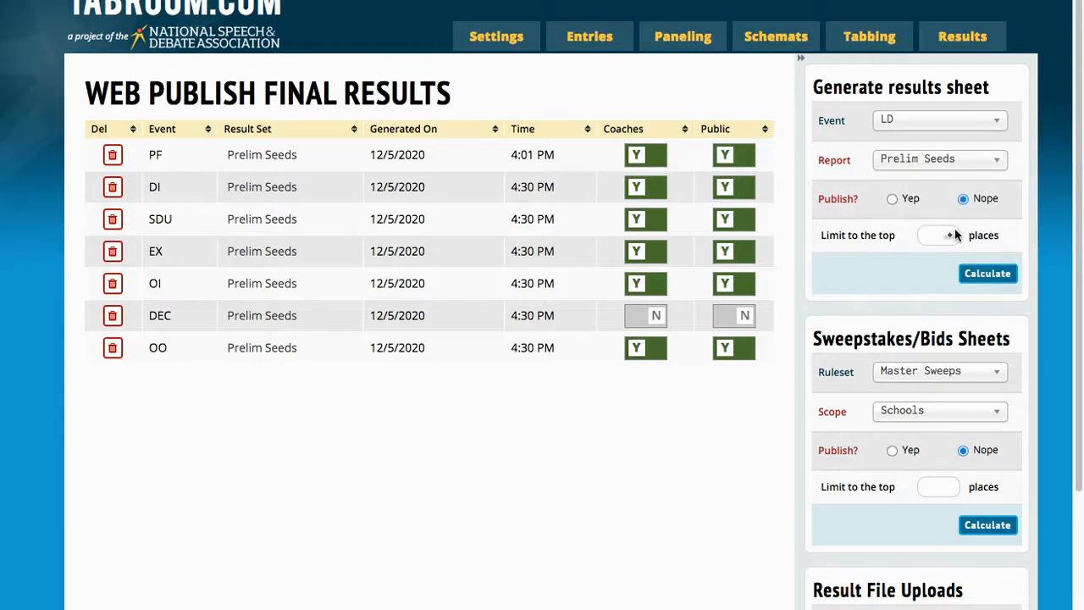
click(893, 199)
click(987, 273)
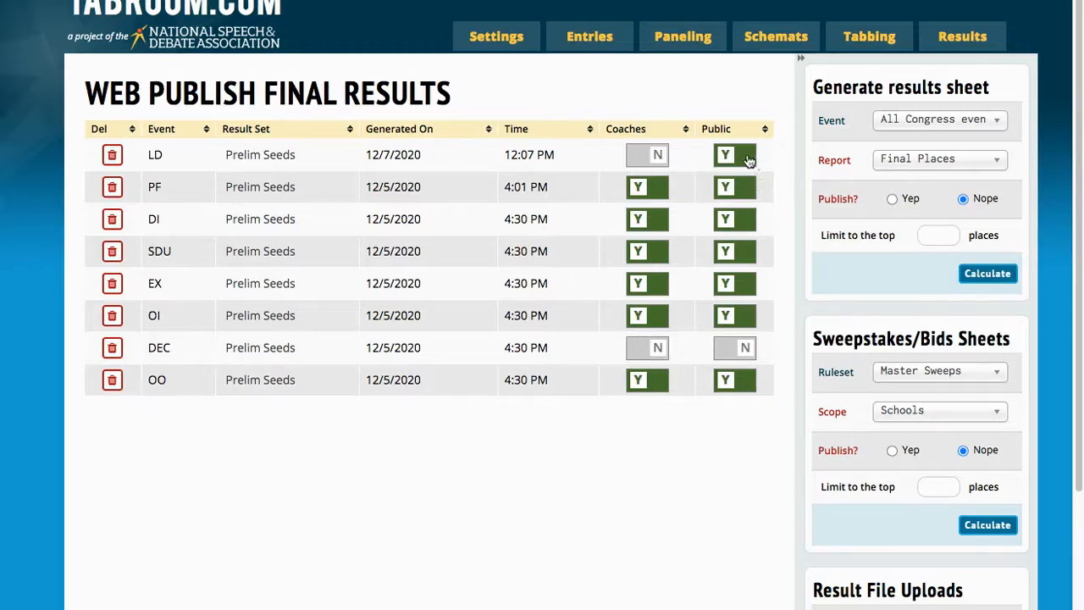
click(655, 160)
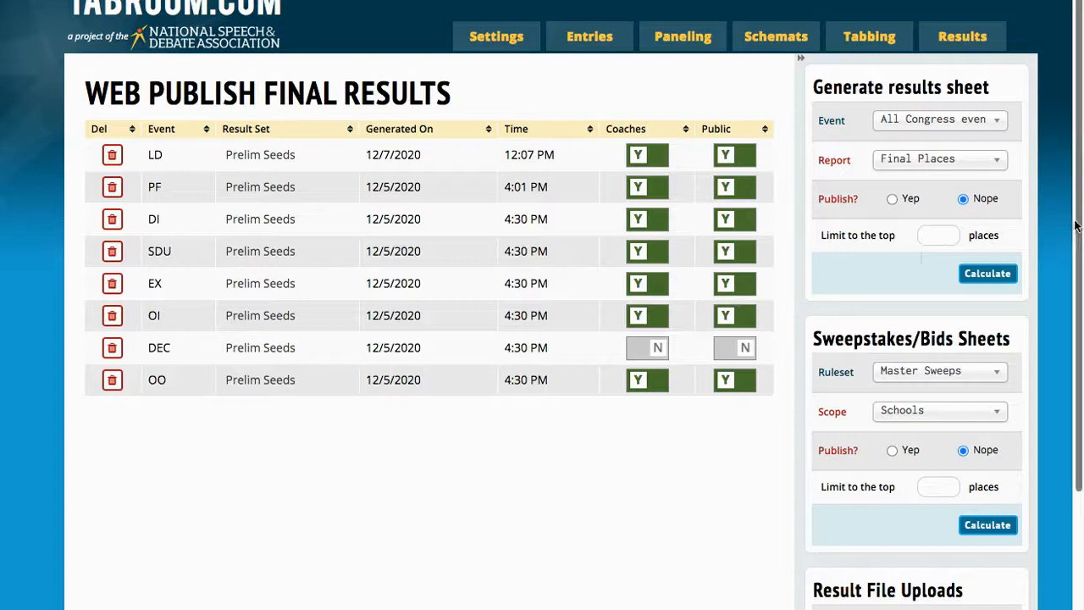
mouse_move(1078, 213)
mouse_down()
mouse_move(1079, 326)
mouse_move(1079, 195)
mouse_up()
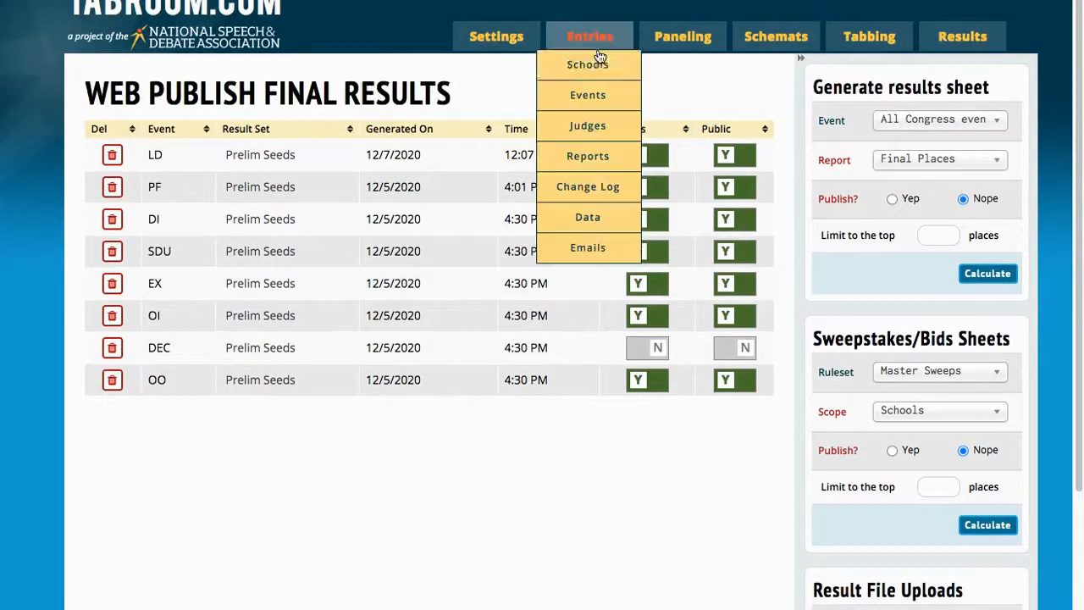
Step: Open the mass publishing settings for LD rounds and set primary results of Rounds 1 to 4 to Ent (coaches and competitors)
mouse_move(671, 51)
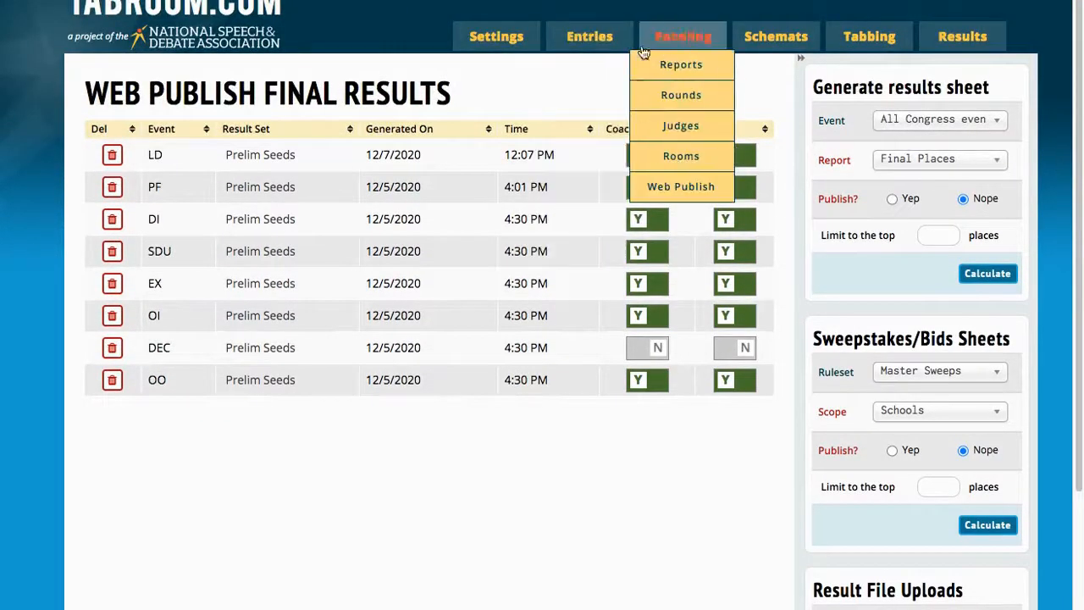
click(690, 193)
click(853, 129)
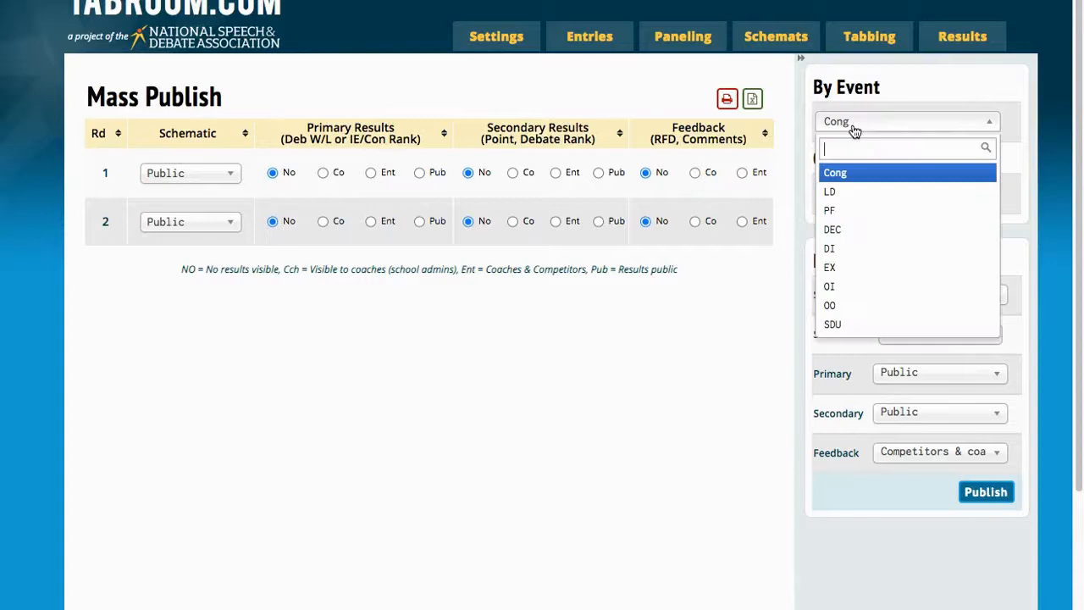
click(838, 191)
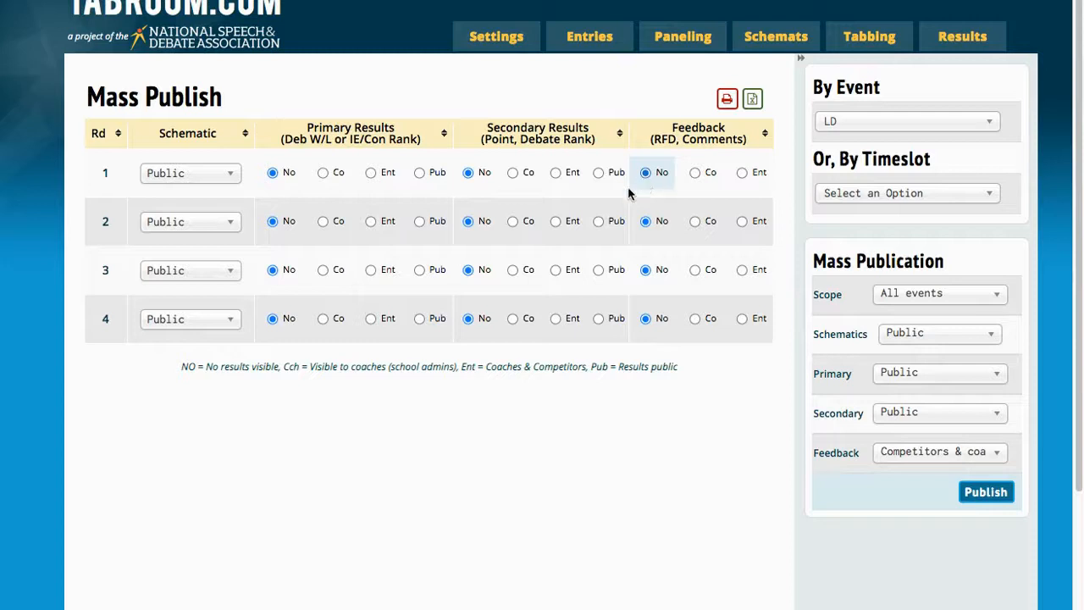
click(372, 173)
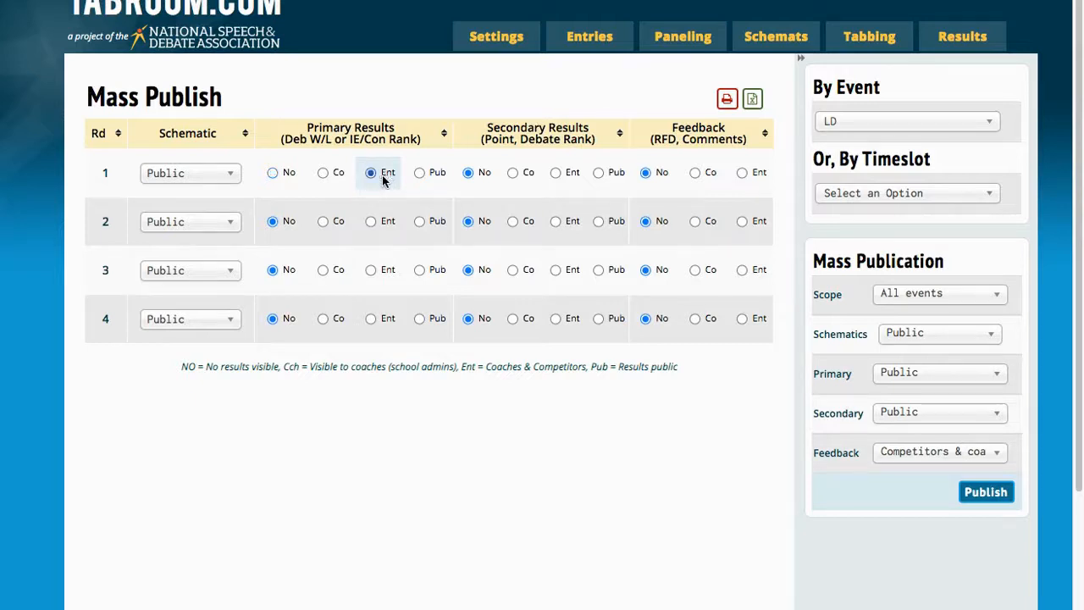
click(371, 221)
click(370, 270)
click(371, 318)
Step: Set the secondary results of LD Rounds 1 to 4 to Ent visibility
click(556, 173)
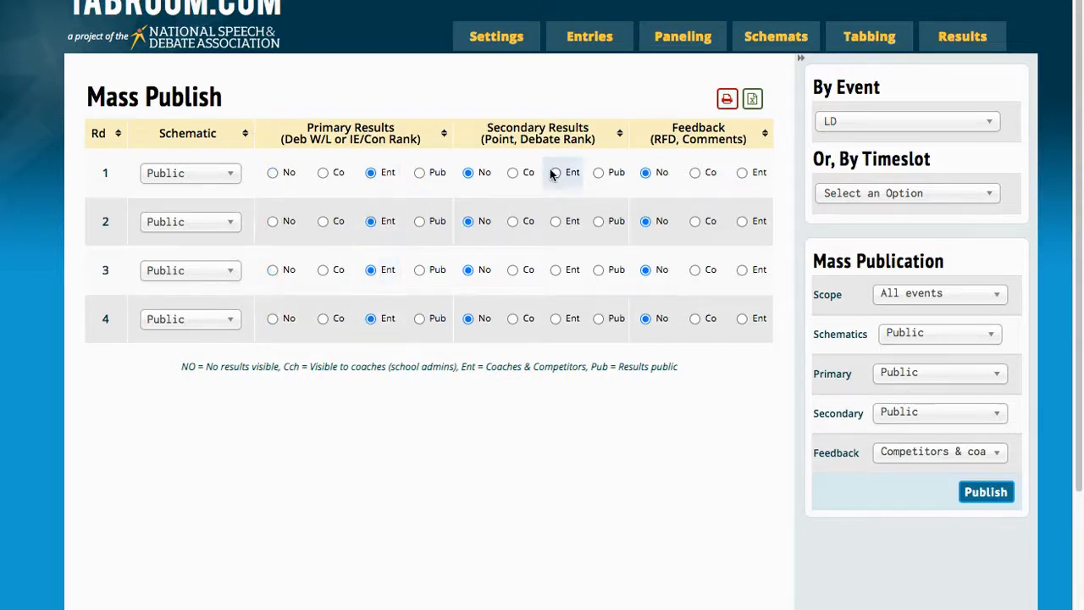
click(556, 222)
click(555, 270)
click(555, 318)
Step: Set the feedback (RFD, comments) of LD Rounds 1 to 4 to Ent visibility
click(741, 172)
click(742, 221)
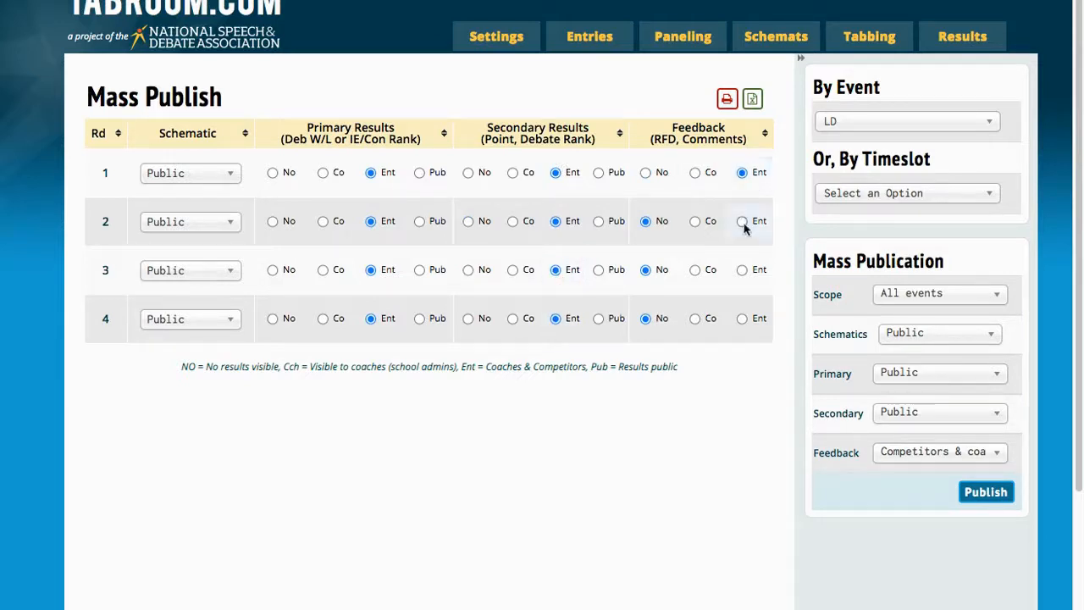
click(742, 270)
click(742, 318)
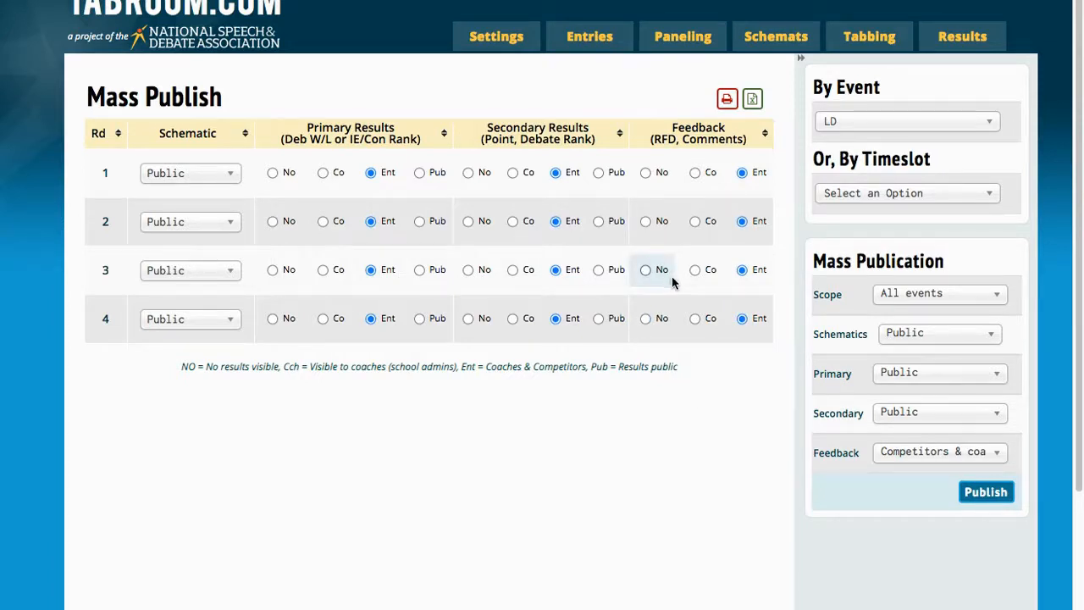
Step: Open the public tournament website vcfl2.tabroom.com from the website settings and show its results page
mouse_move(492, 47)
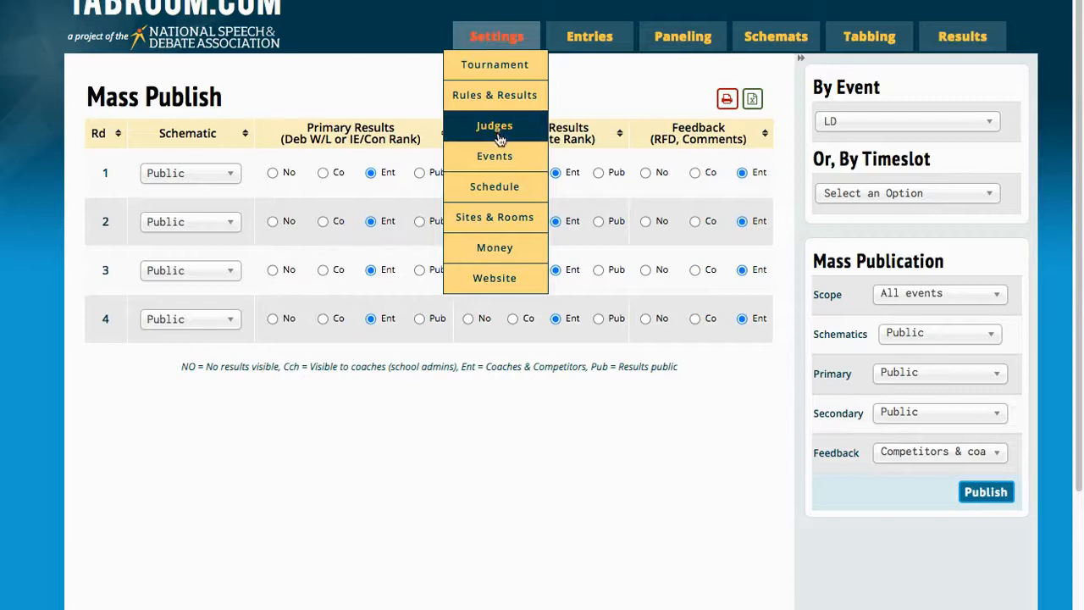
click(496, 283)
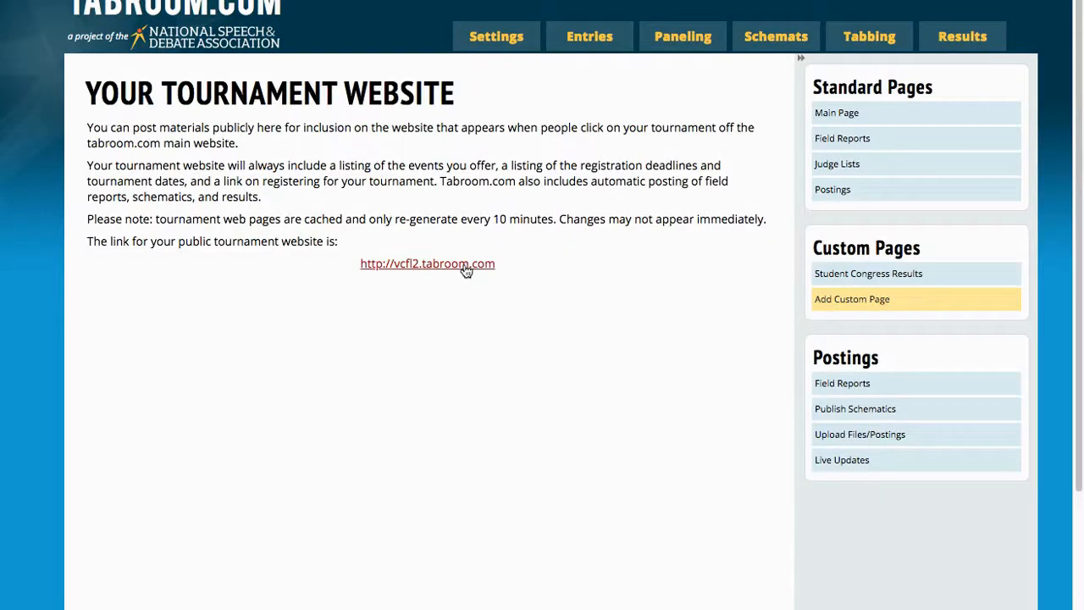
click(462, 269)
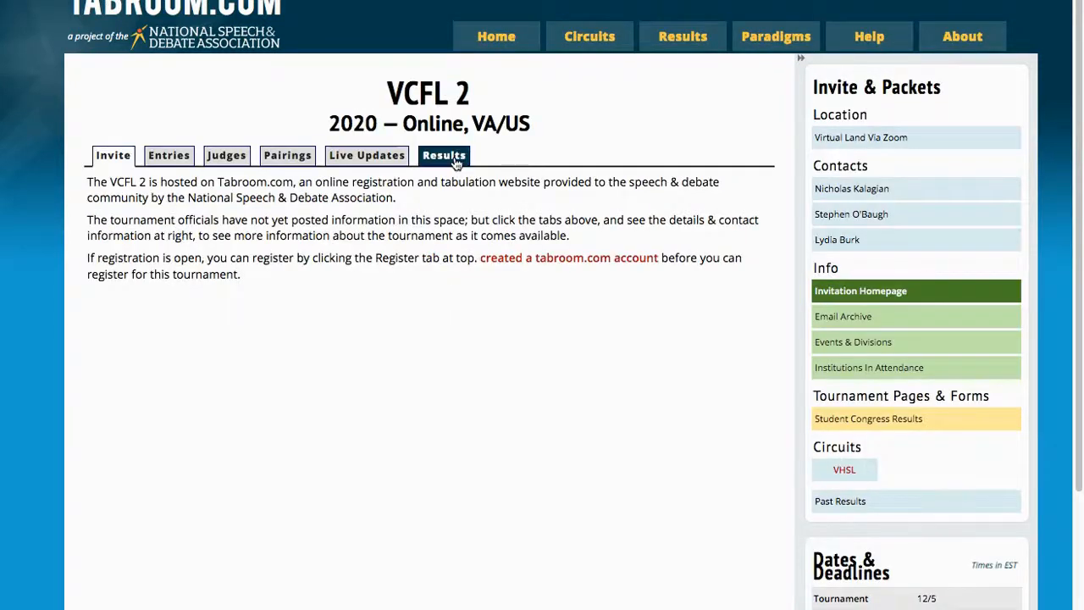
click(449, 156)
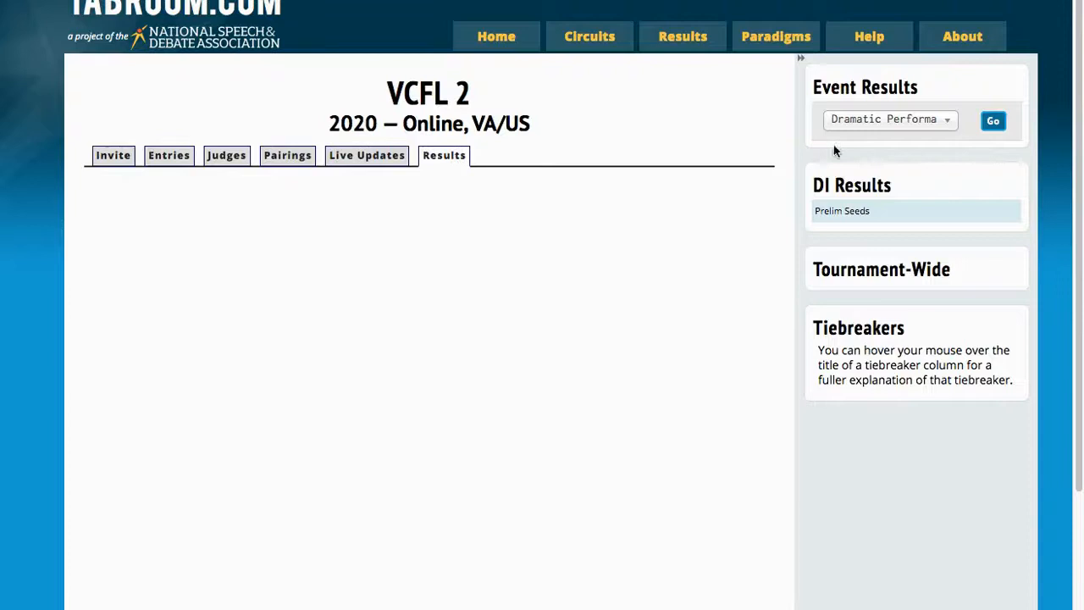
Step: View the published Prelim Seeds for the Lincoln-Douglas event on the public VCFL 2 site
click(880, 127)
click(877, 240)
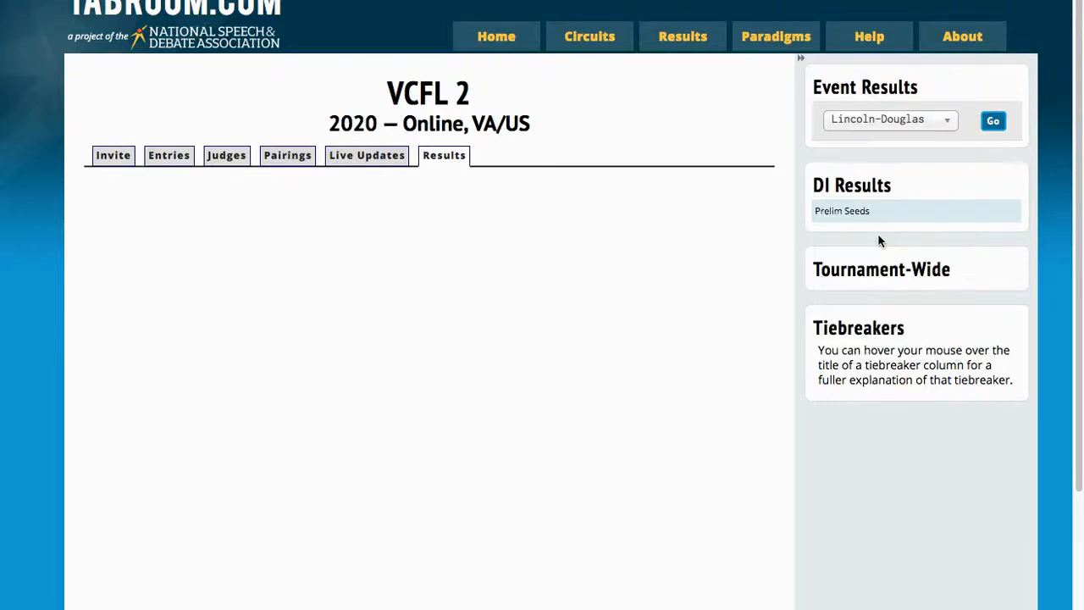
click(989, 127)
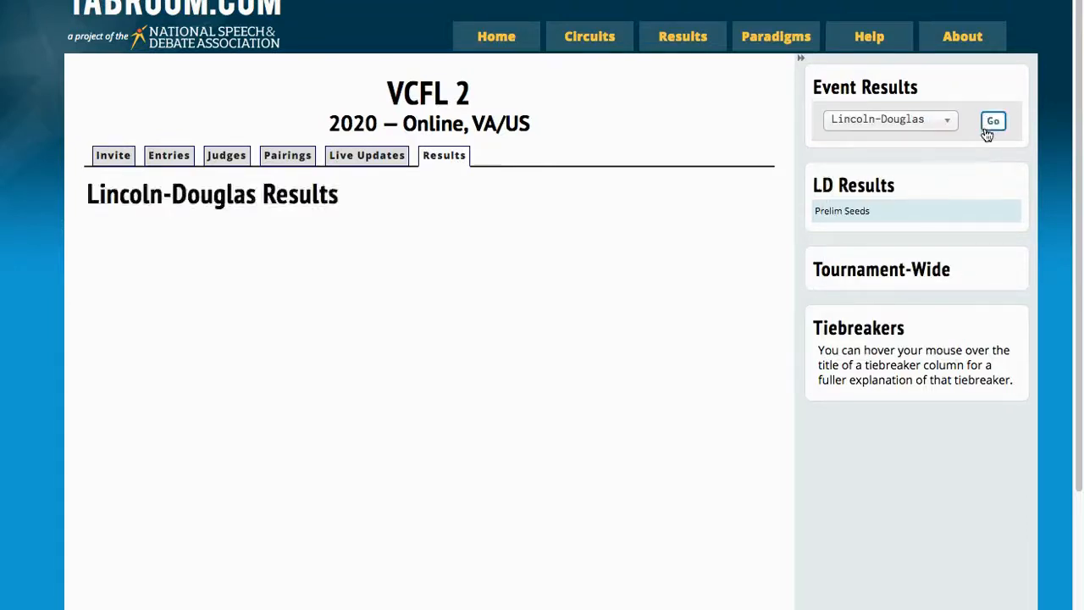
click(905, 218)
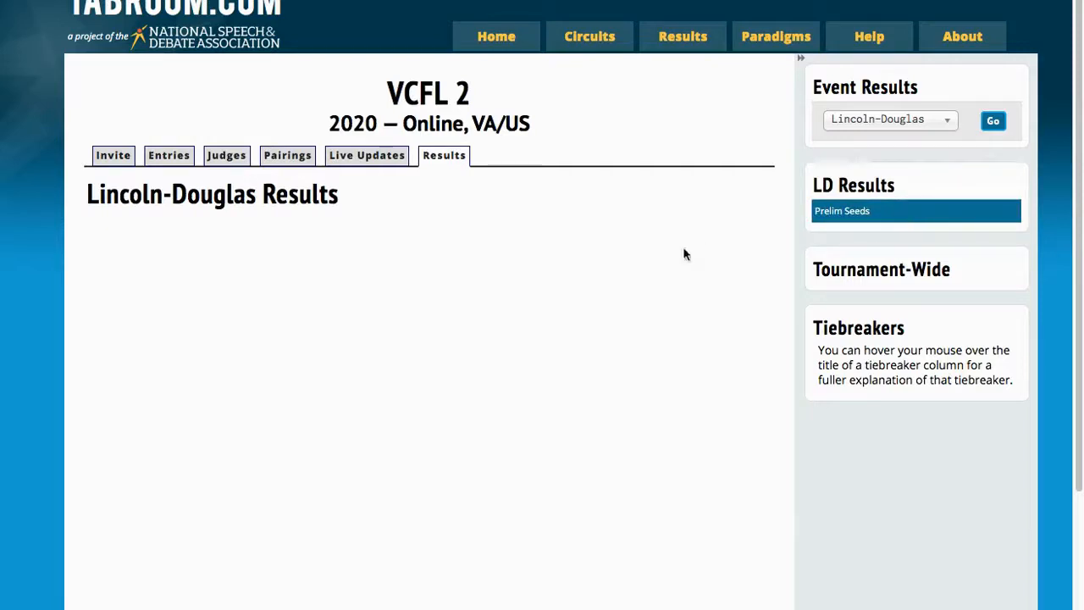